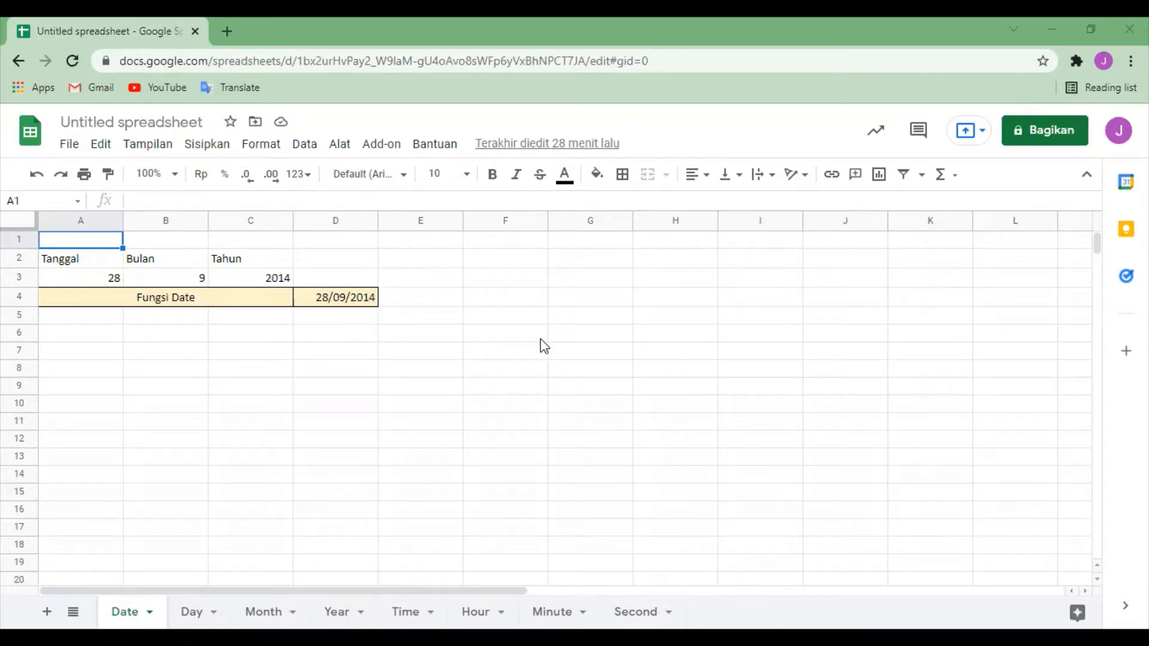
# Step: Examine the day, month and year values under Tanggal, Bulan and Tahun in A3:C3 of the Date sheet
pyautogui.click(337, 389)
pyautogui.click(103, 264)
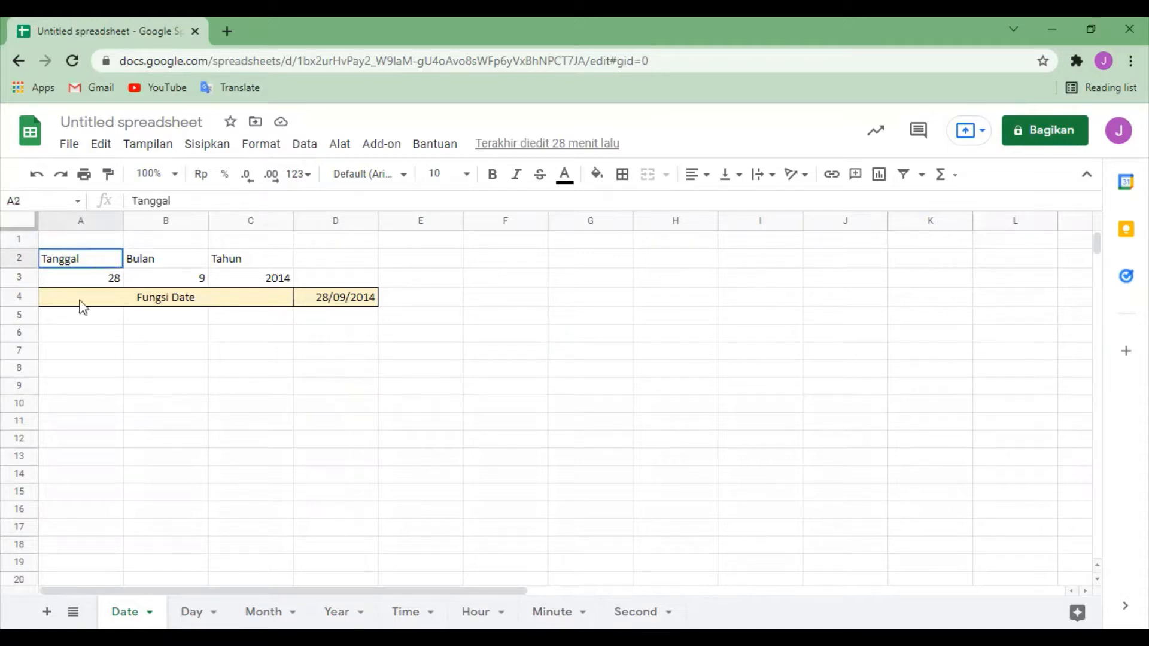
pyautogui.click(104, 280)
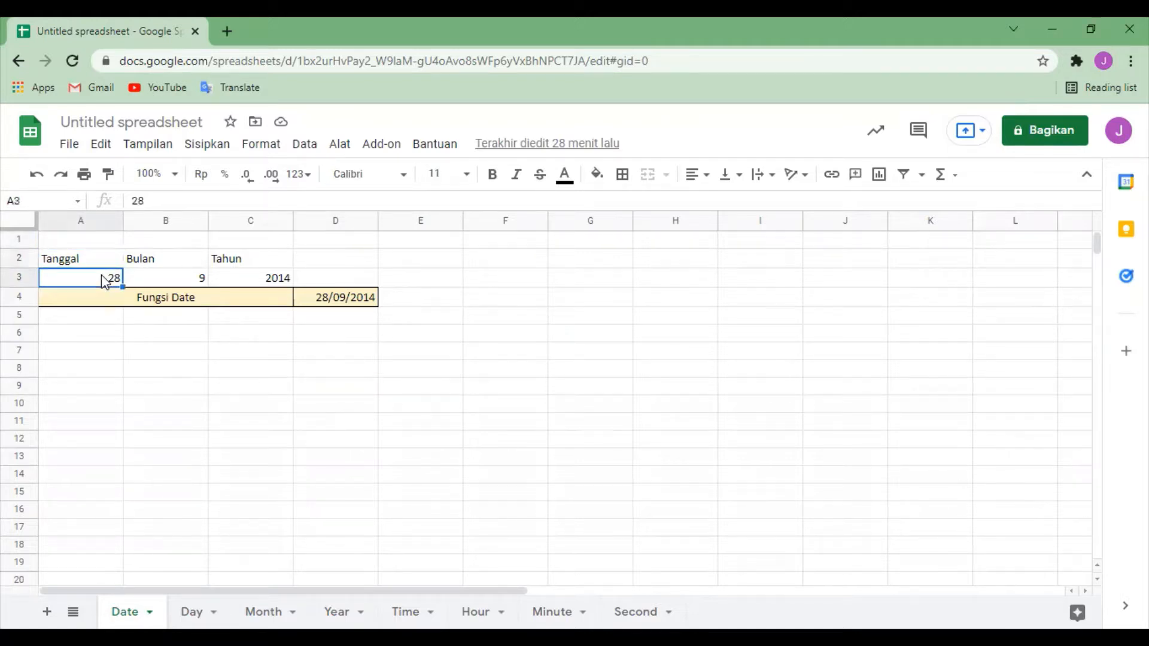
pyautogui.click(106, 263)
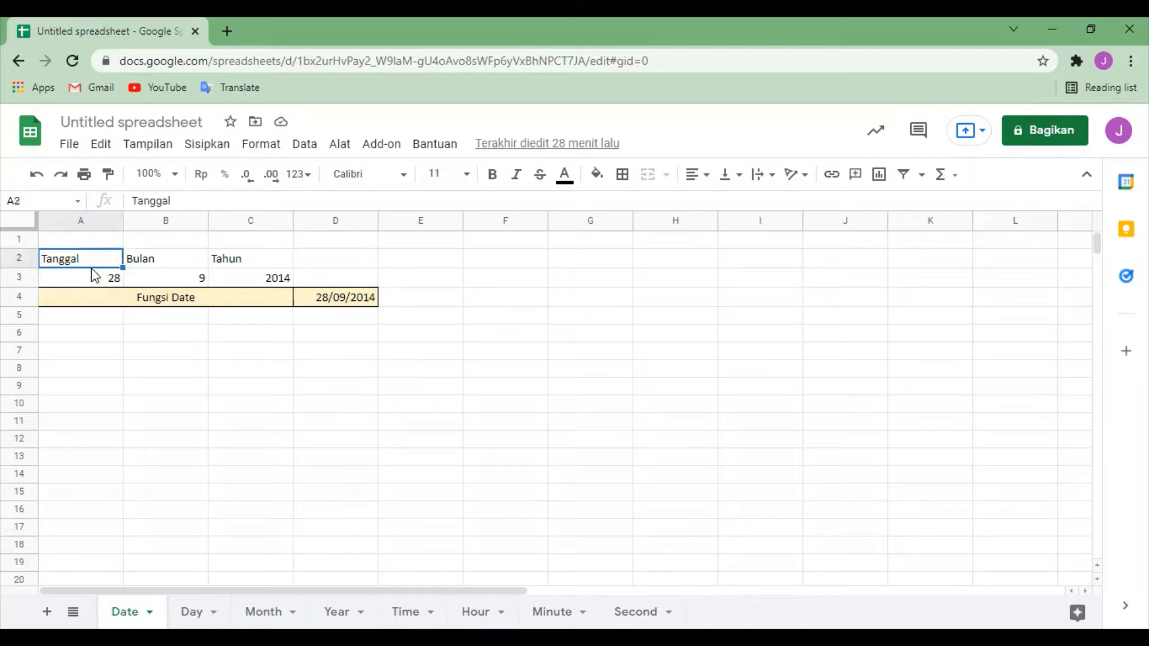
pyautogui.click(103, 279)
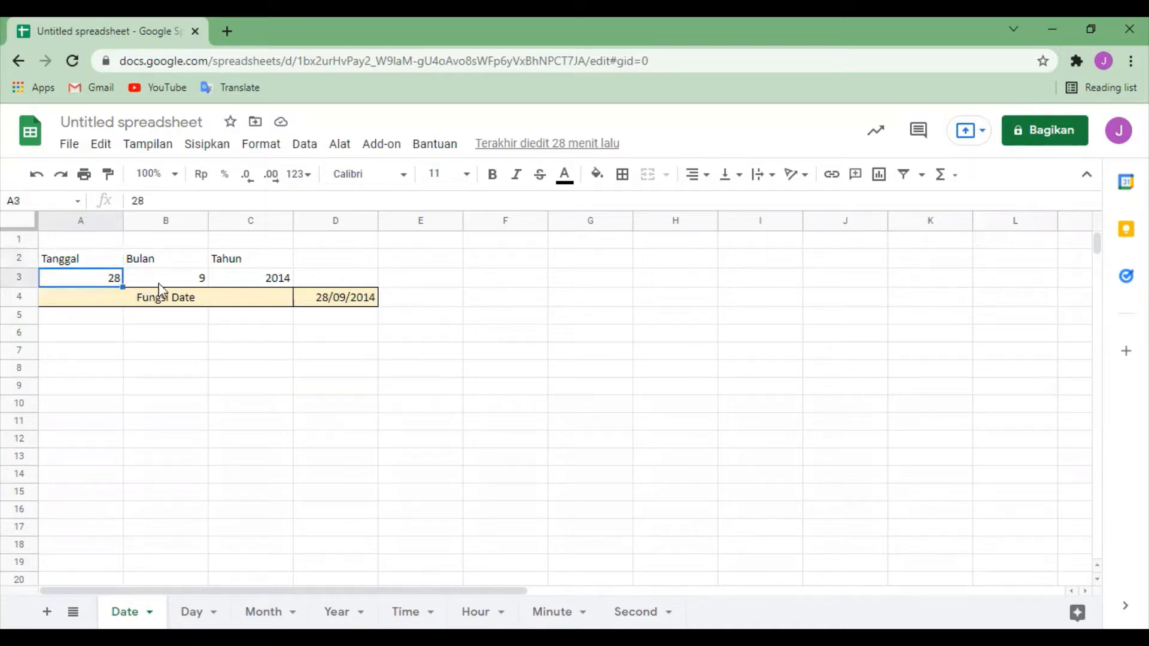
pyautogui.click(188, 281)
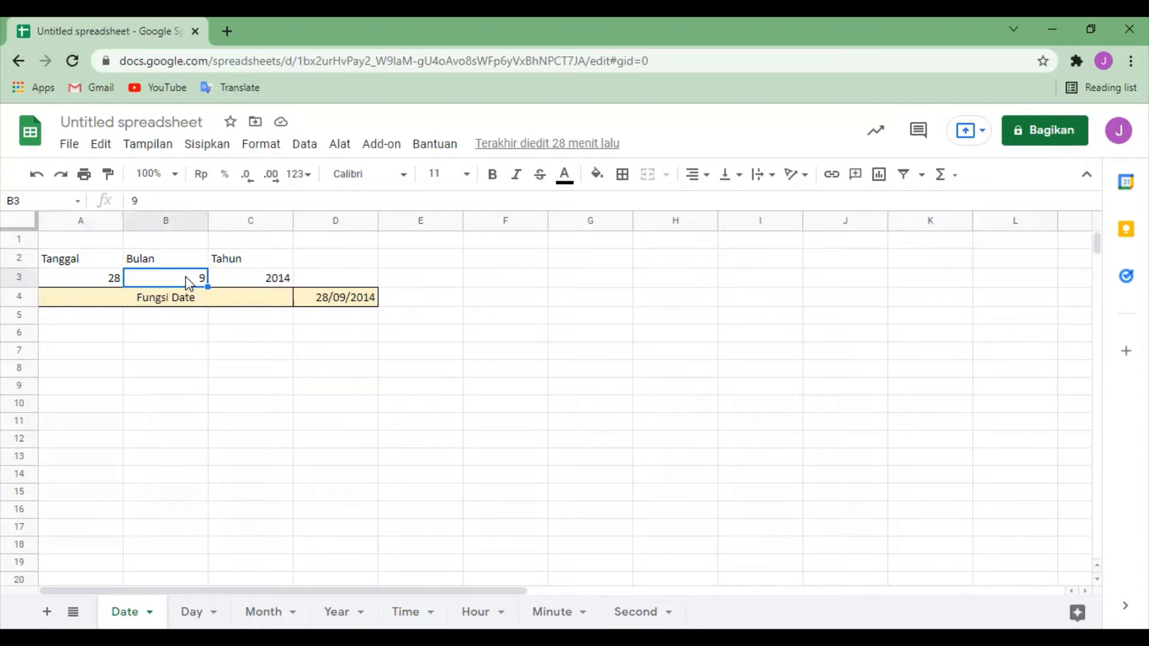
pyautogui.click(254, 278)
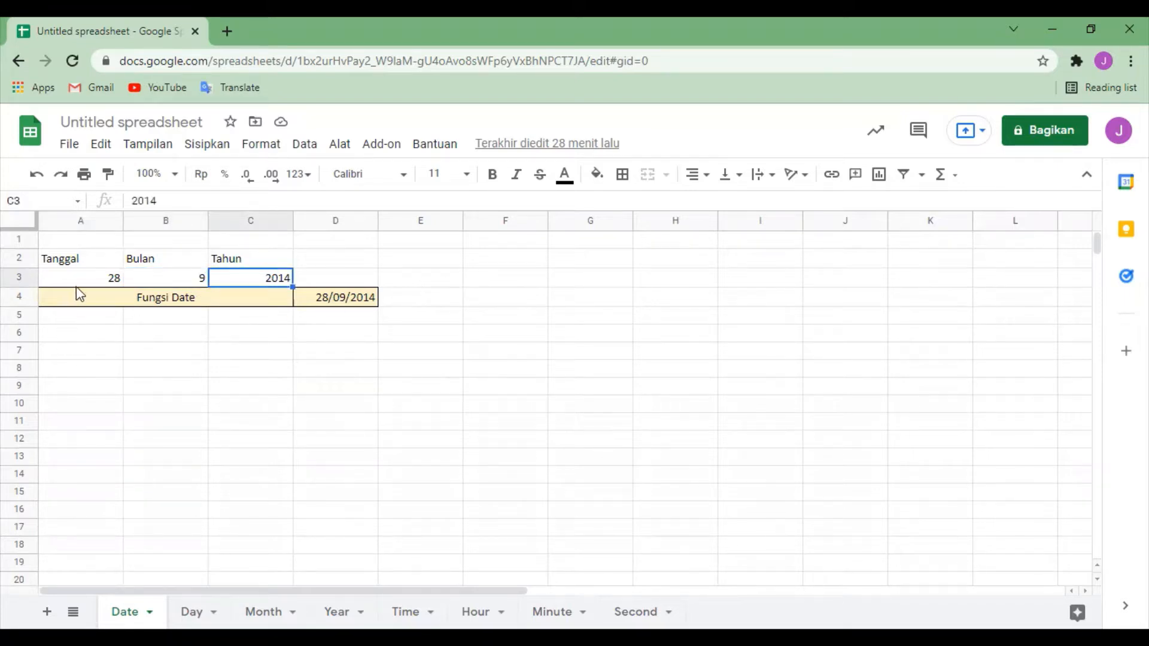
pyautogui.click(78, 278)
pyautogui.click(173, 278)
pyautogui.click(271, 279)
# Step: Clear the Fungsi Date result in cell D4 and re-enter it as the formula =Date(C3;B3;A3)
pyautogui.click(338, 298)
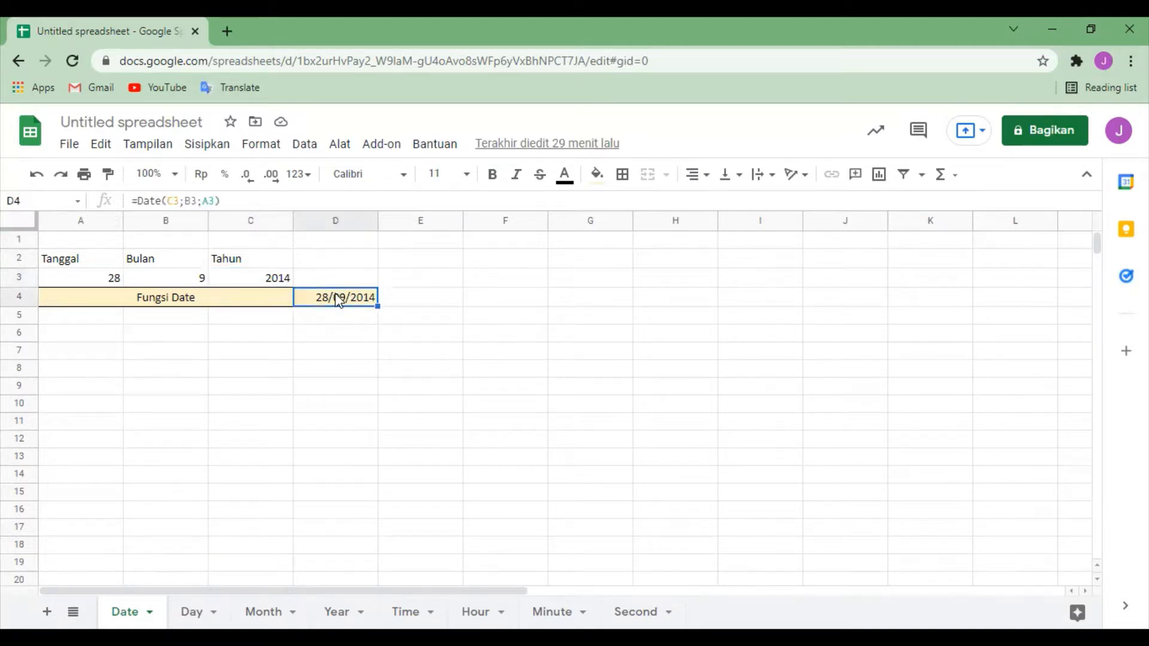
pyautogui.press('Delete')
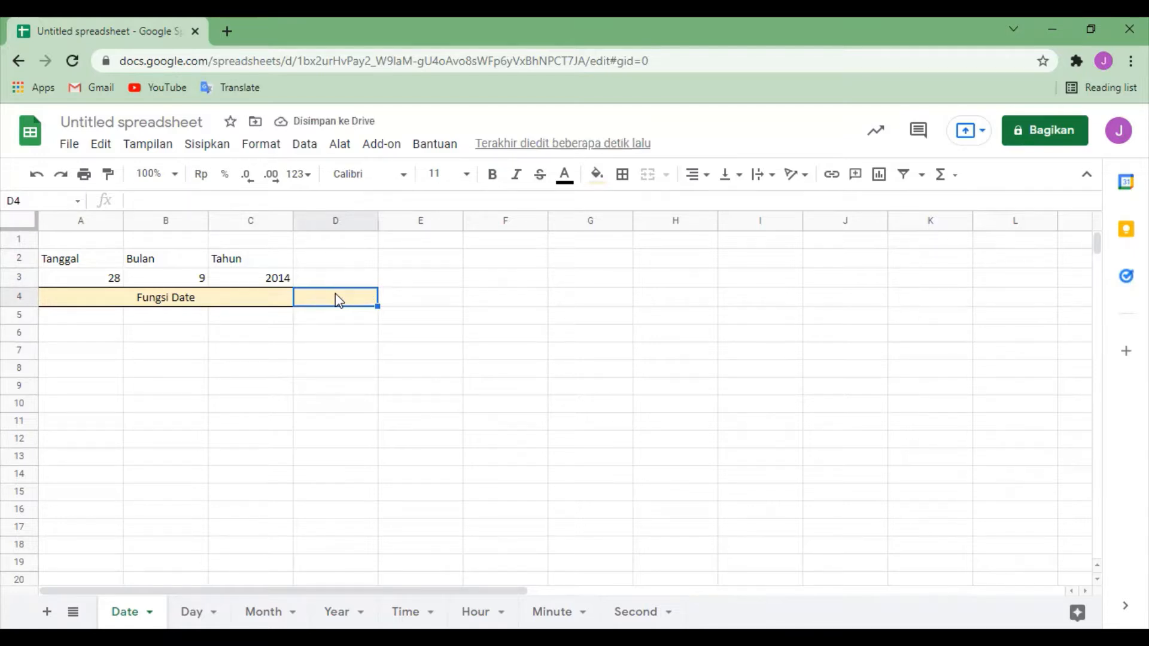
pyautogui.write('=Da')
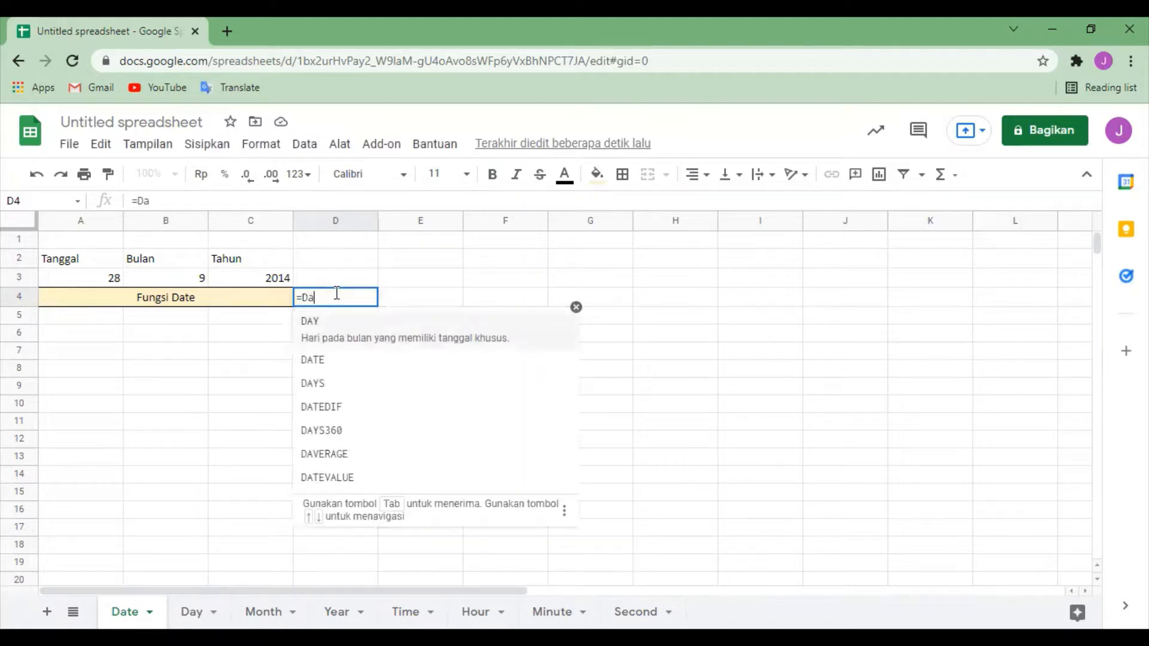
pyautogui.write('te(')
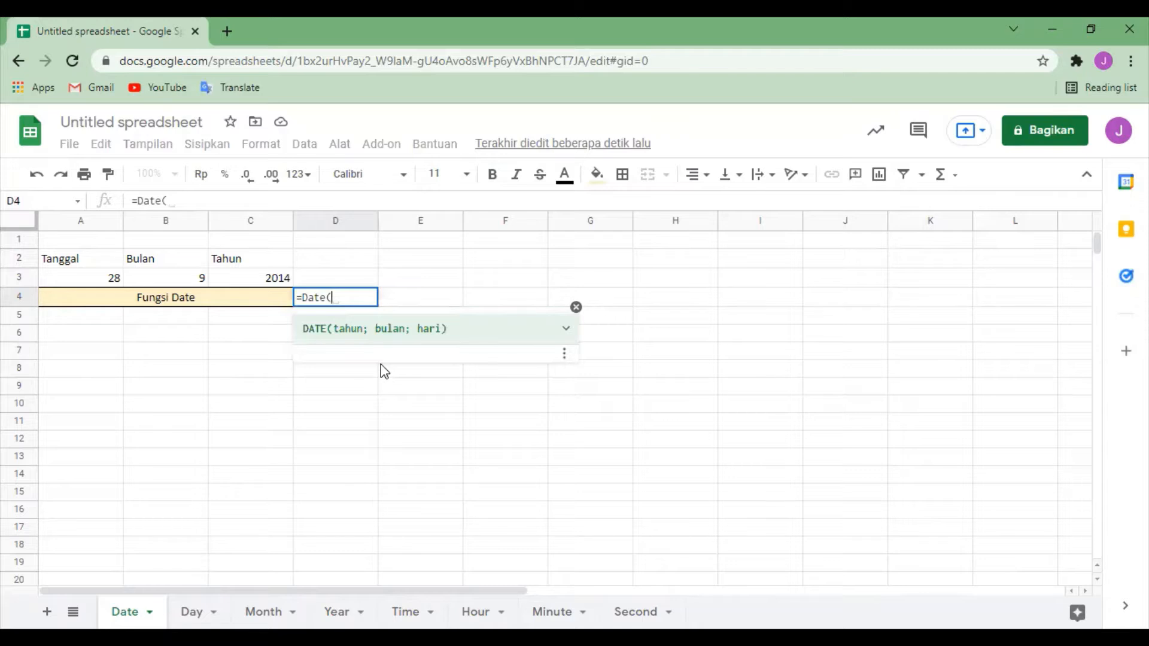
pyautogui.click(349, 328)
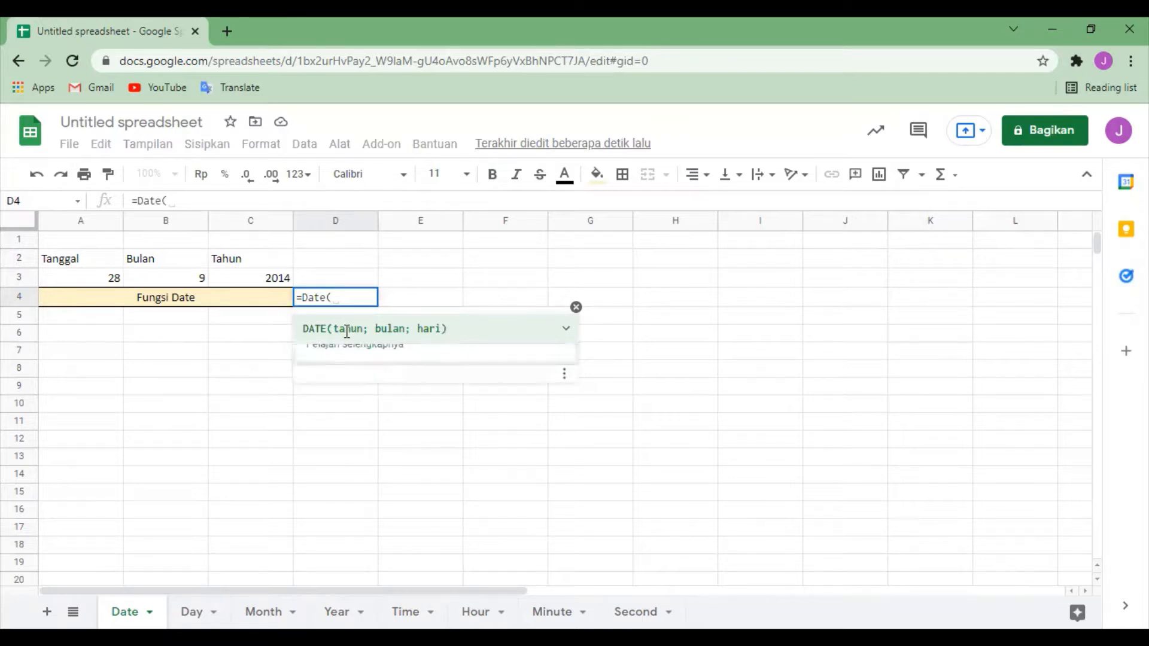
pyautogui.click(396, 328)
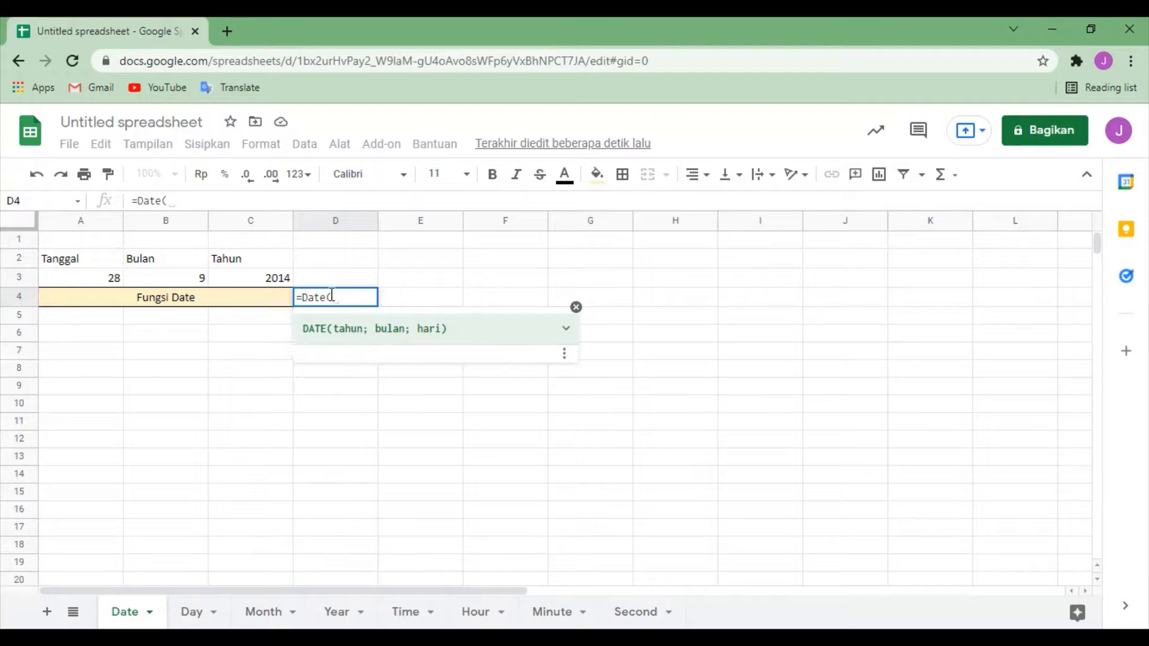
pyautogui.click(357, 295)
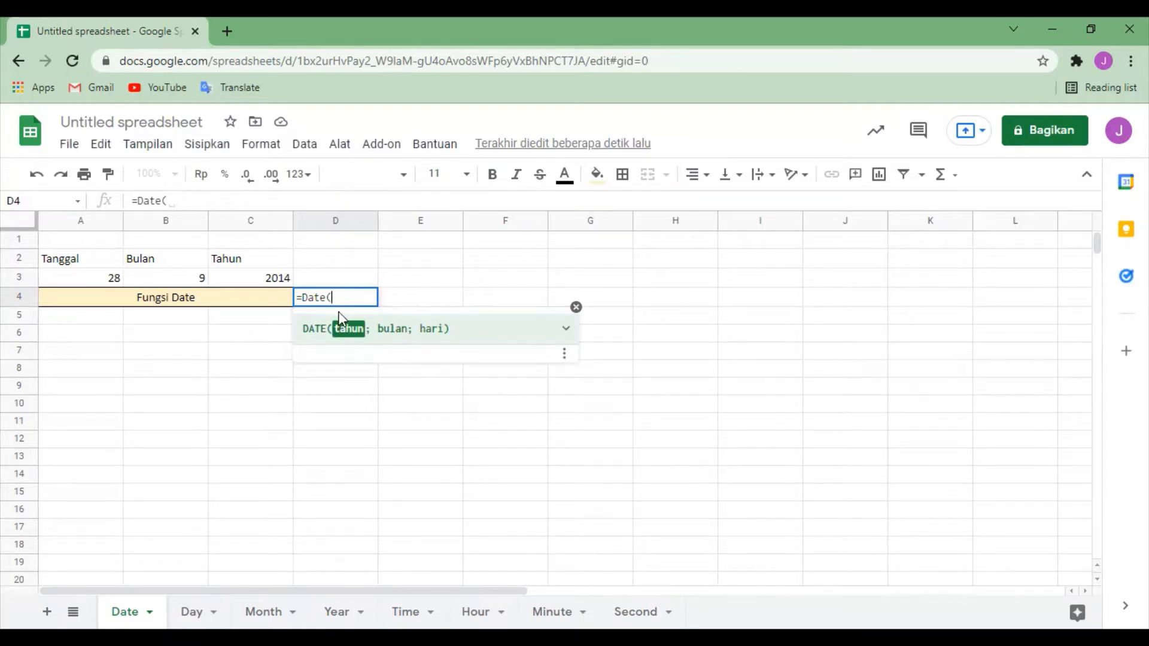
pyautogui.click(252, 280)
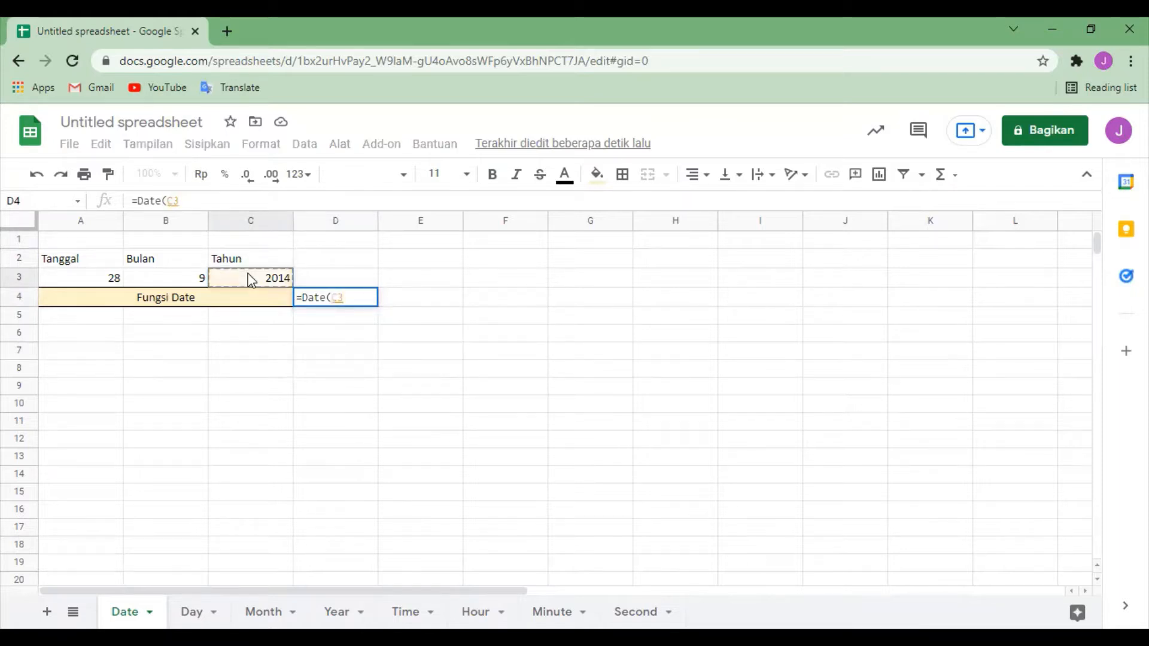
pyautogui.write(';')
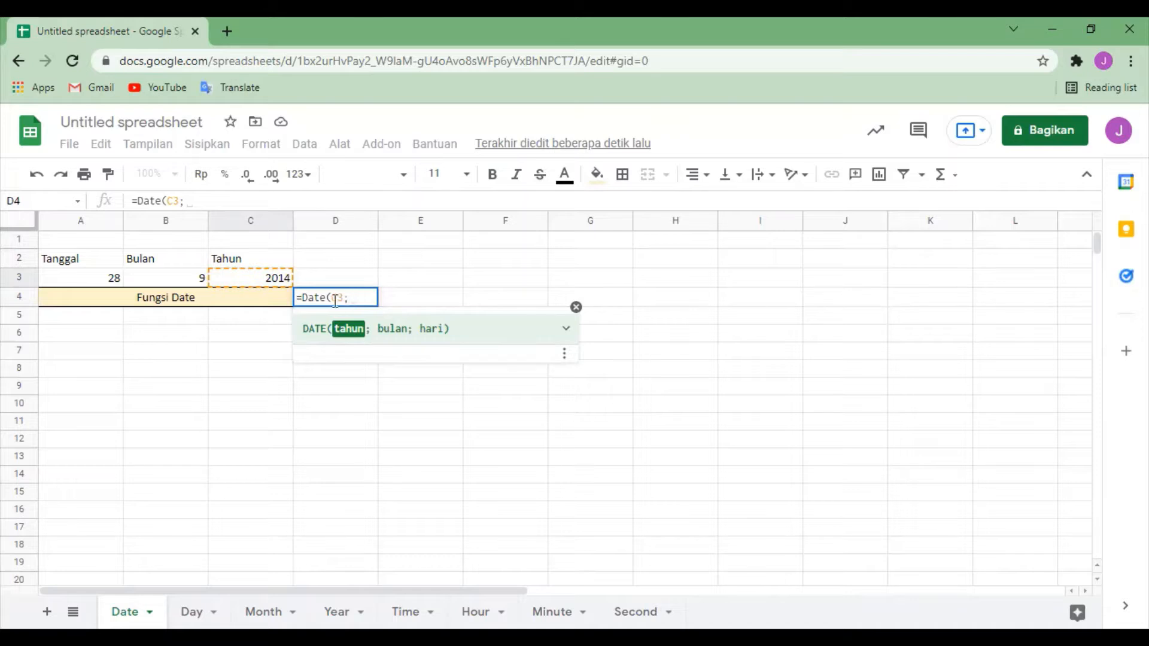
pyautogui.click(169, 282)
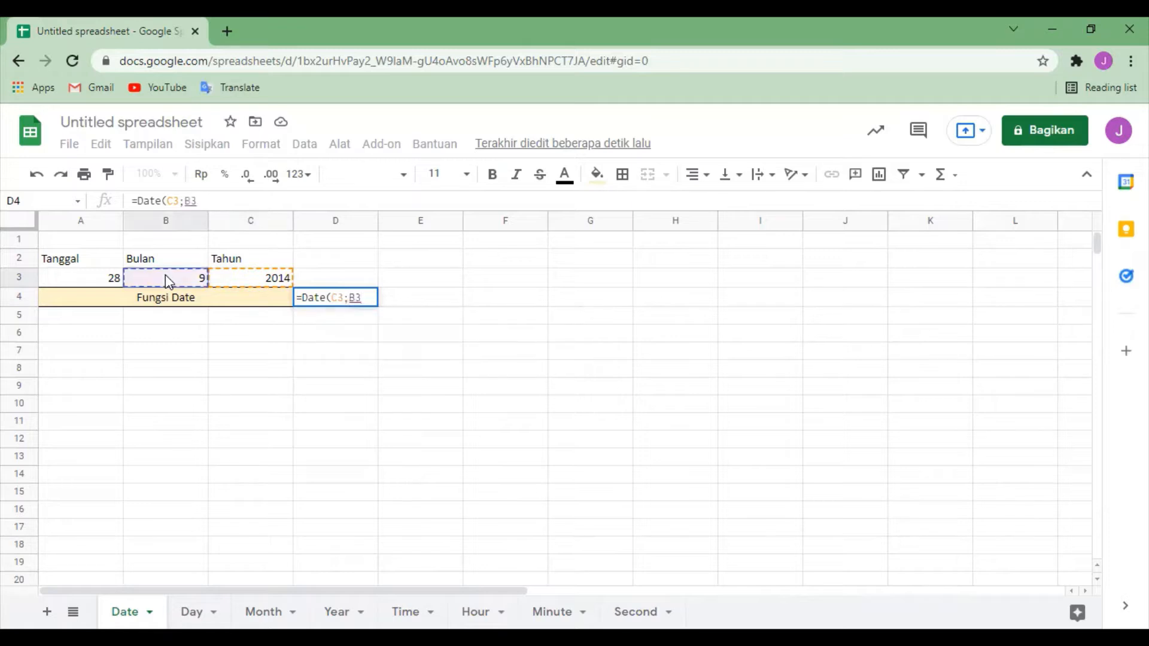
pyautogui.write(';')
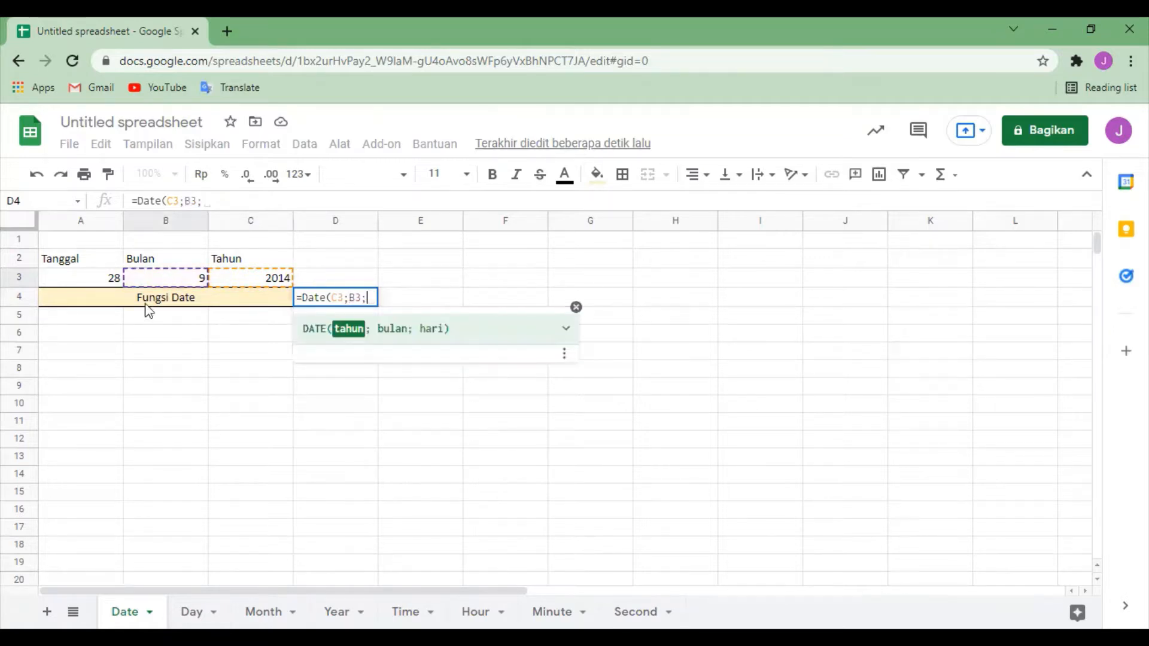
pyautogui.click(84, 279)
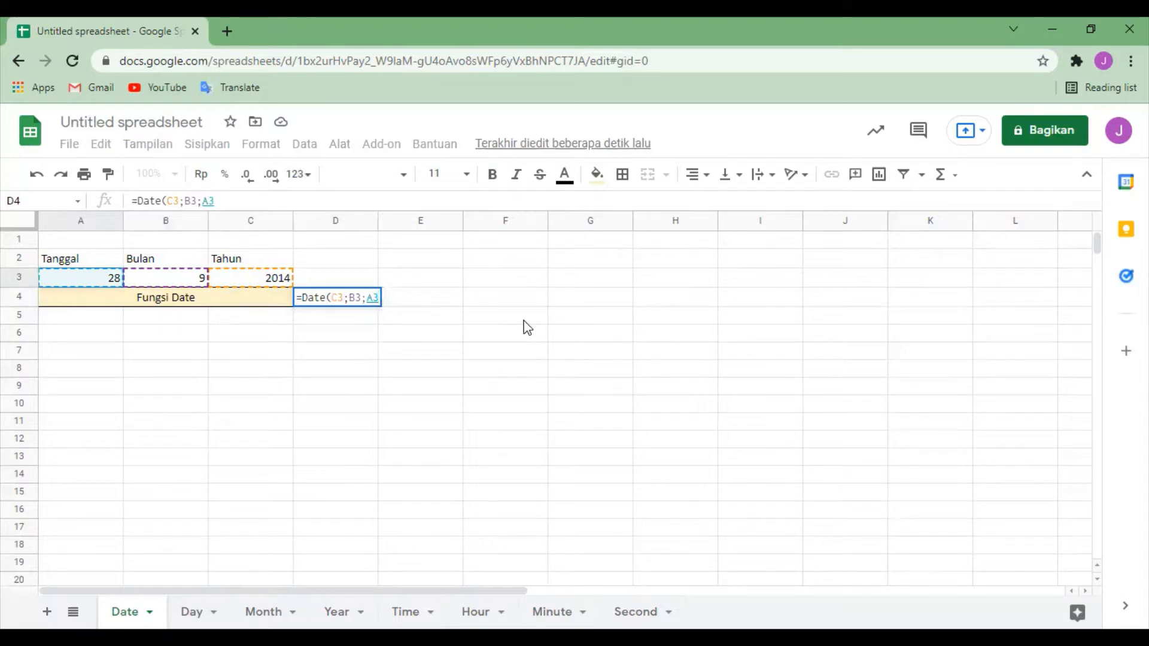
pyautogui.write(')')
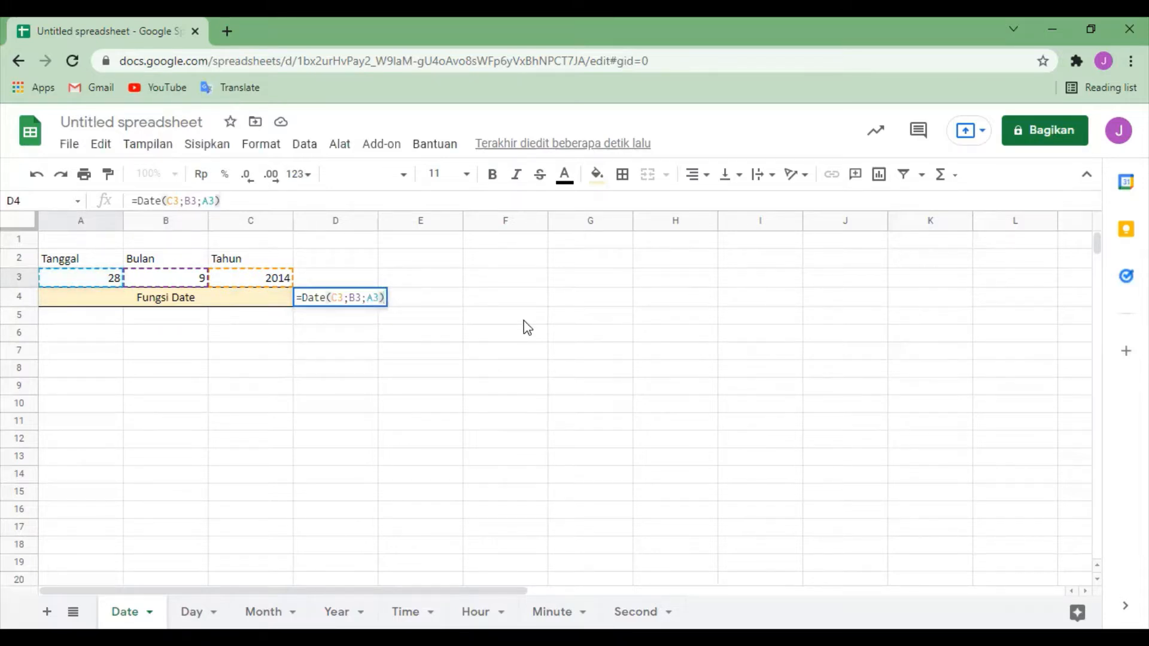
pyautogui.press('Return')
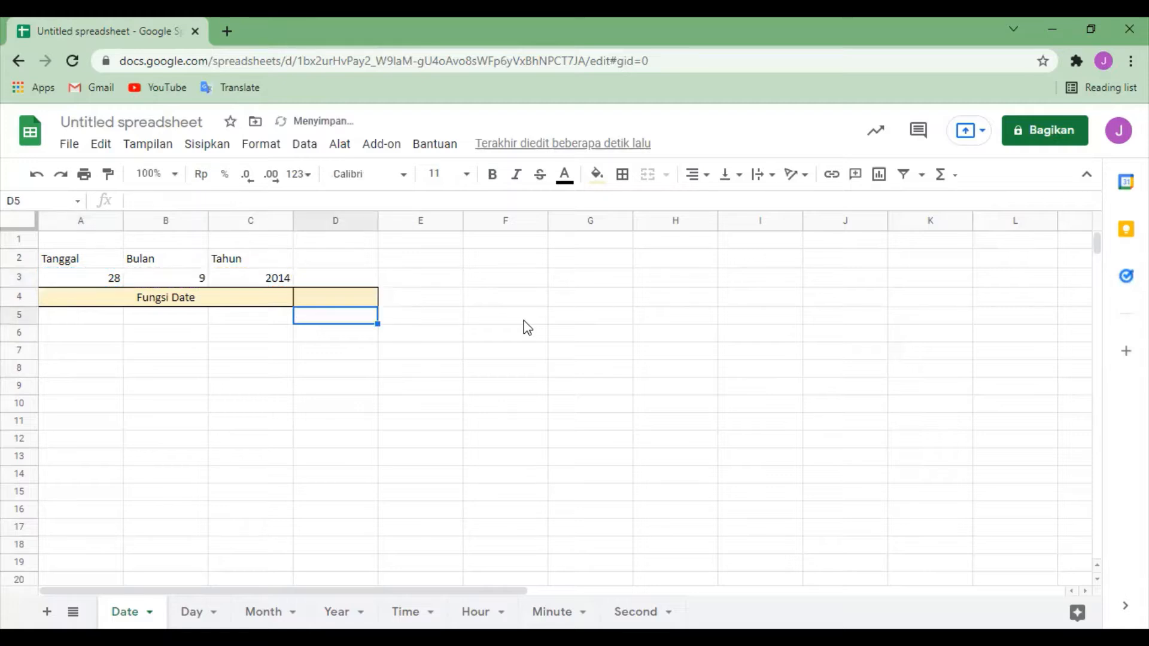
pyautogui.click(371, 297)
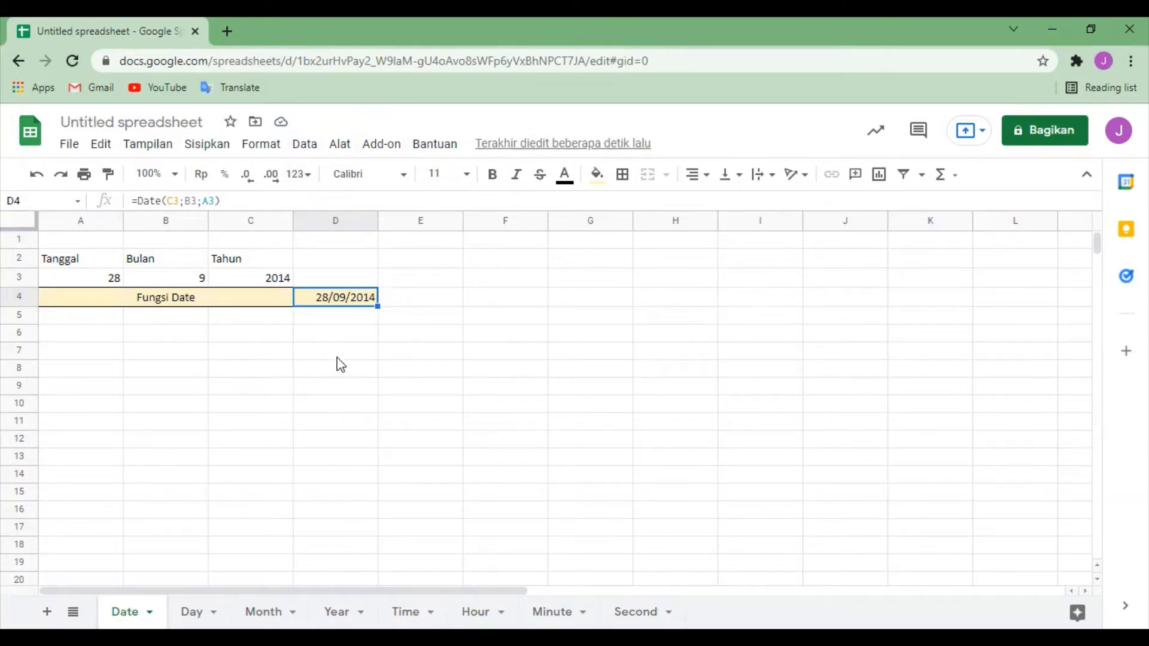
pyautogui.click(443, 320)
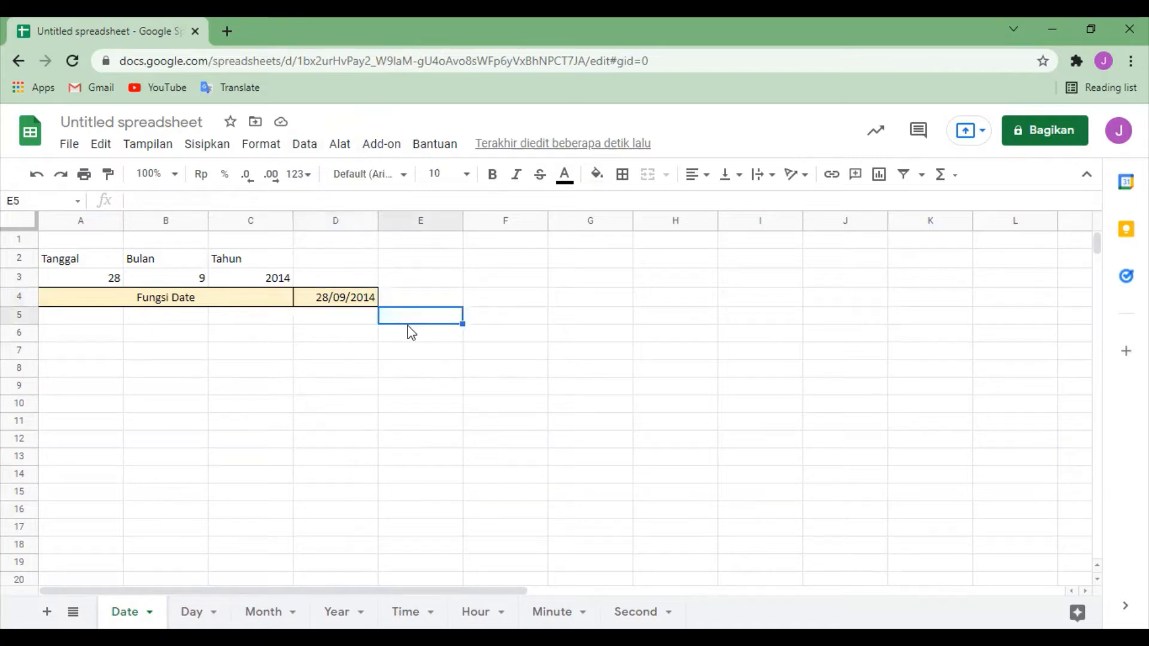
# Step: Enter the formula =Date(C3;B3;A3) in cell D5, directly below the Fungsi Date result
pyautogui.click(332, 323)
pyautogui.write('=')
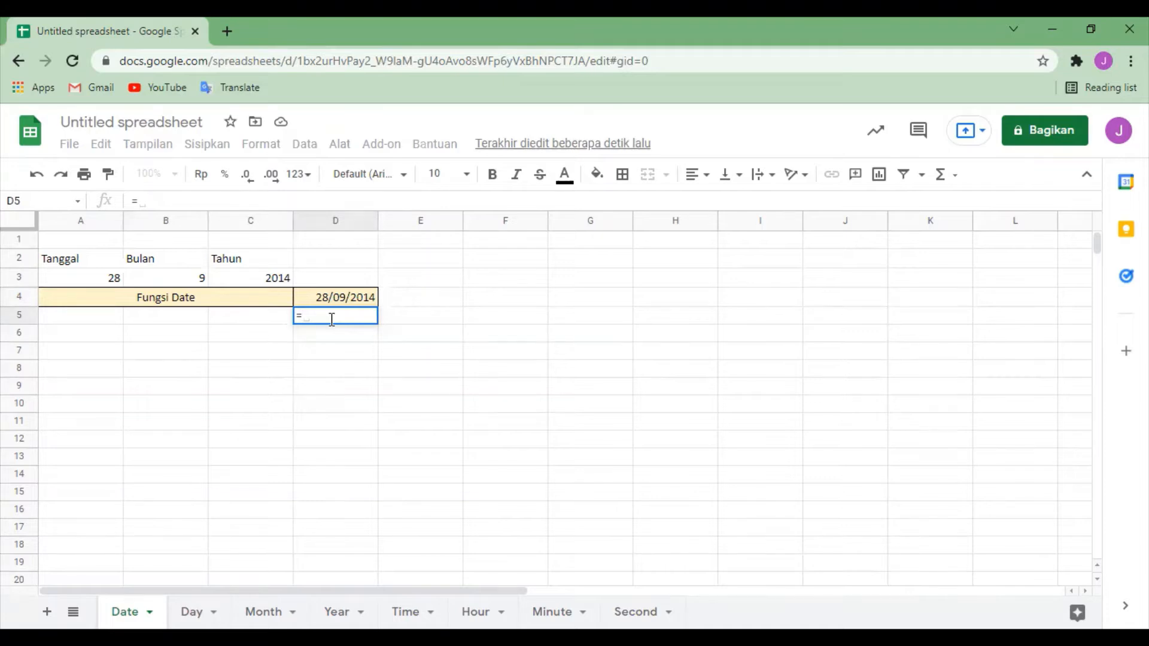
pyautogui.write('Date')
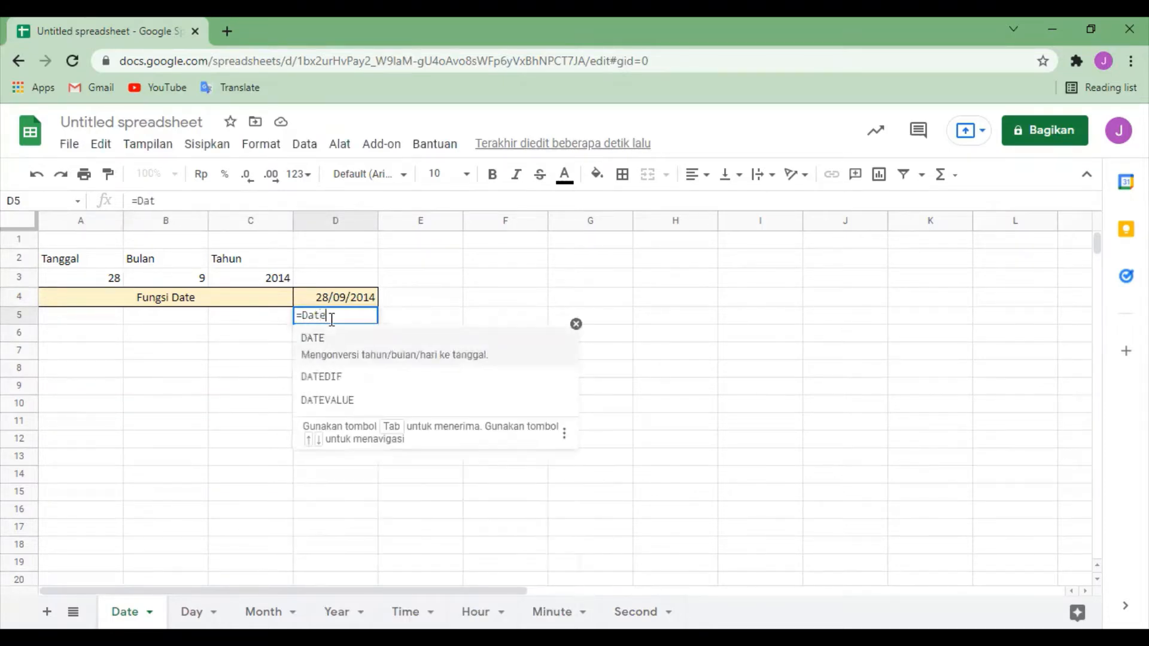
pyautogui.write('(')
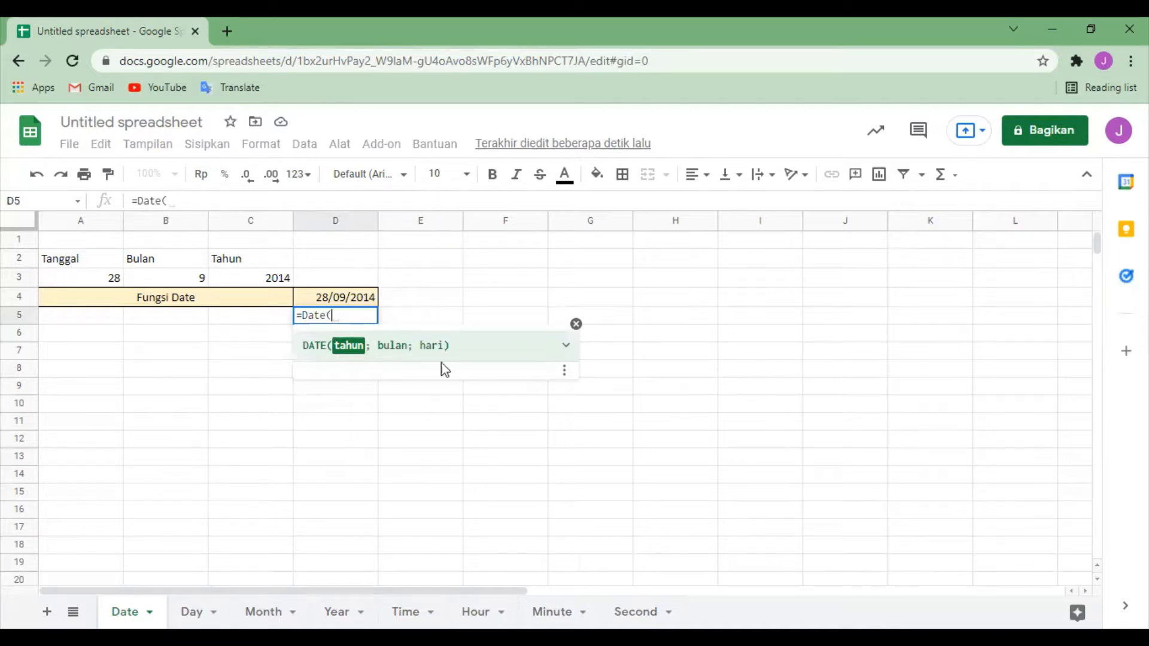
pyautogui.click(261, 278)
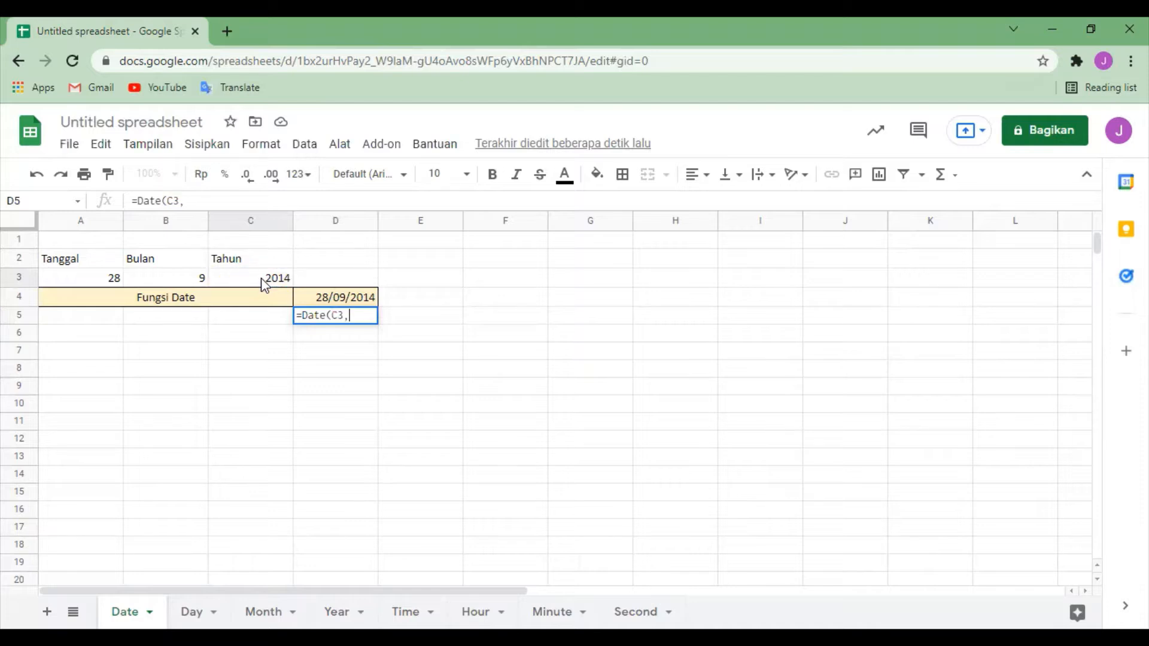
pyautogui.write(';')
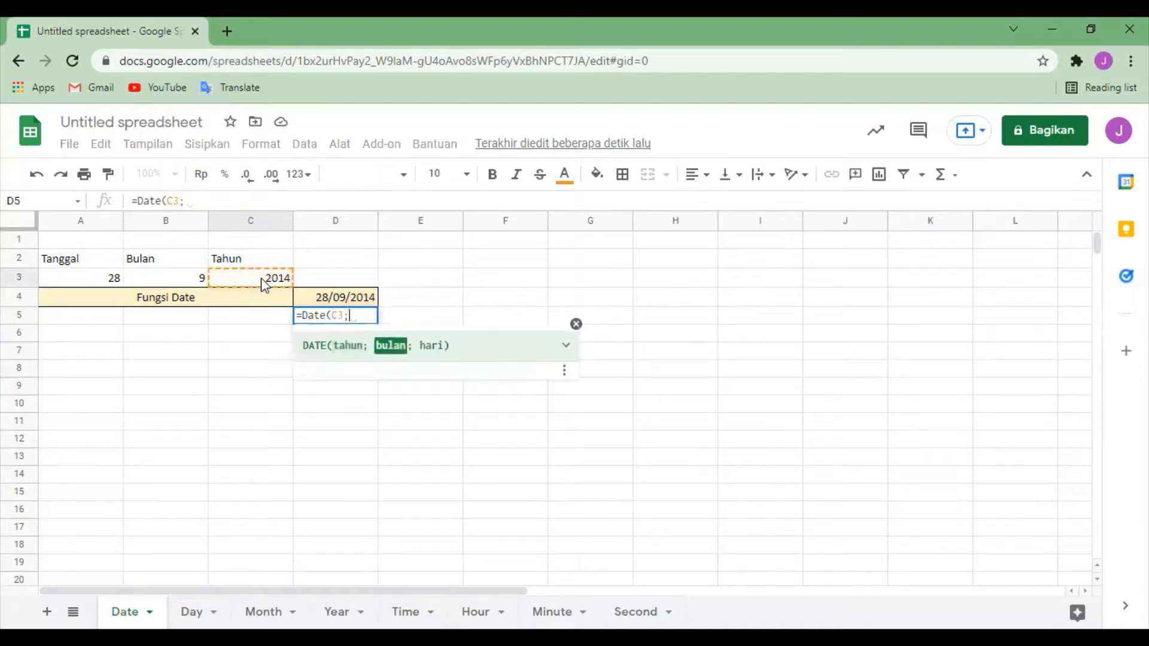
pyautogui.click(171, 281)
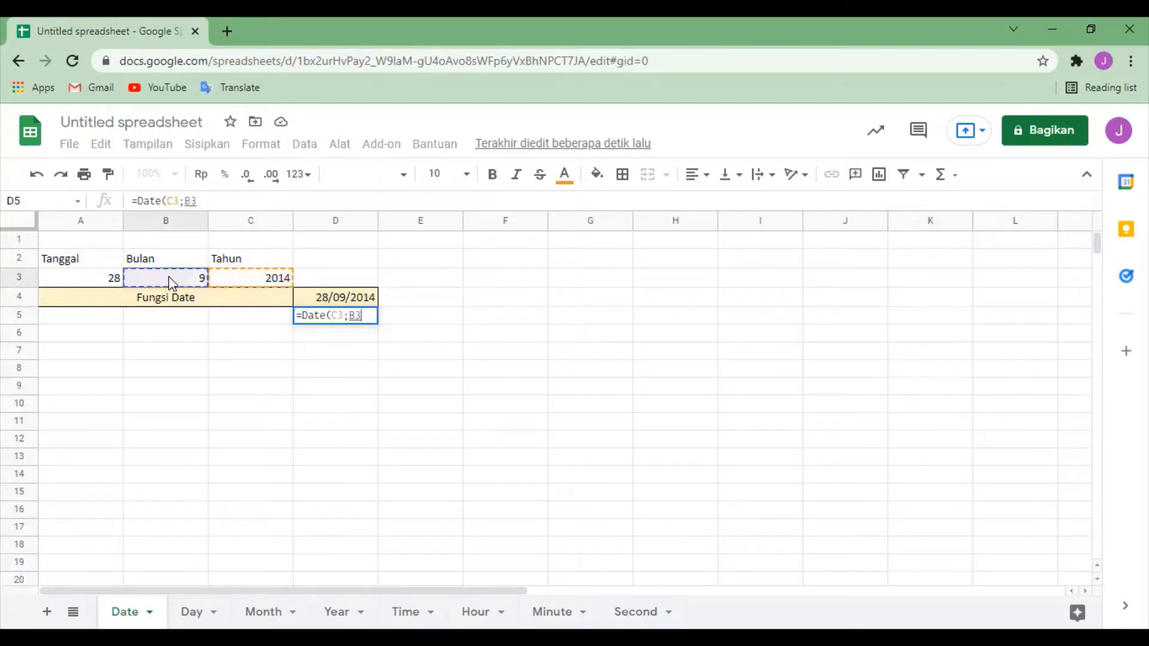
pyautogui.write(';')
pyautogui.click(81, 283)
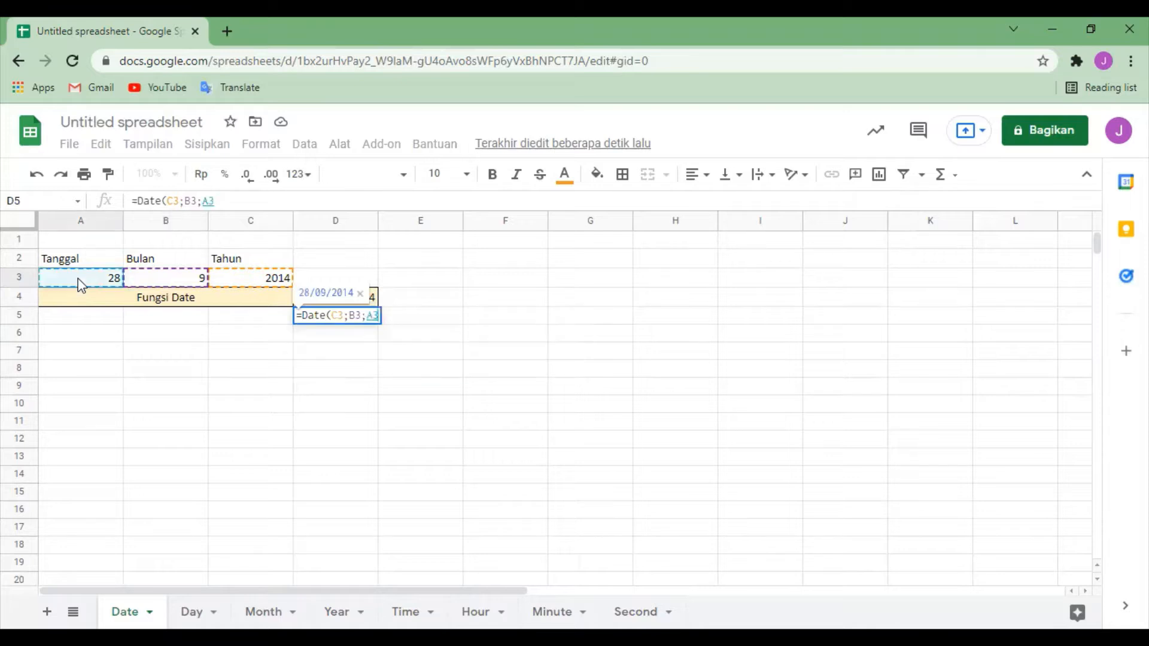
pyautogui.write(')')
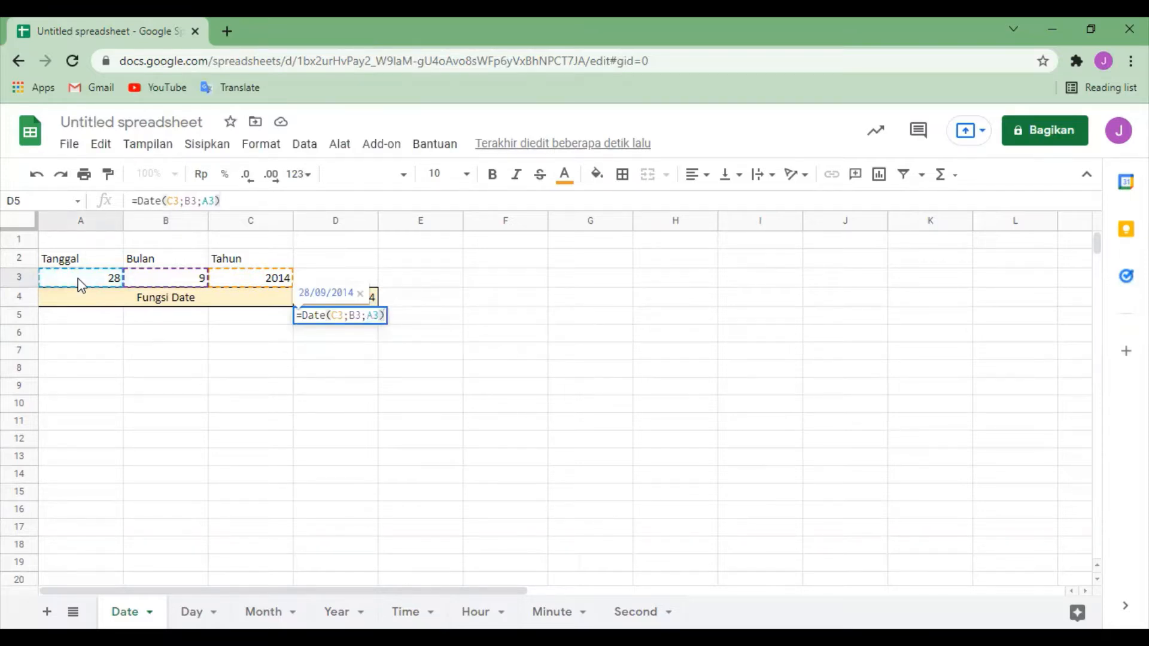
pyautogui.press('Return')
pyautogui.click(447, 325)
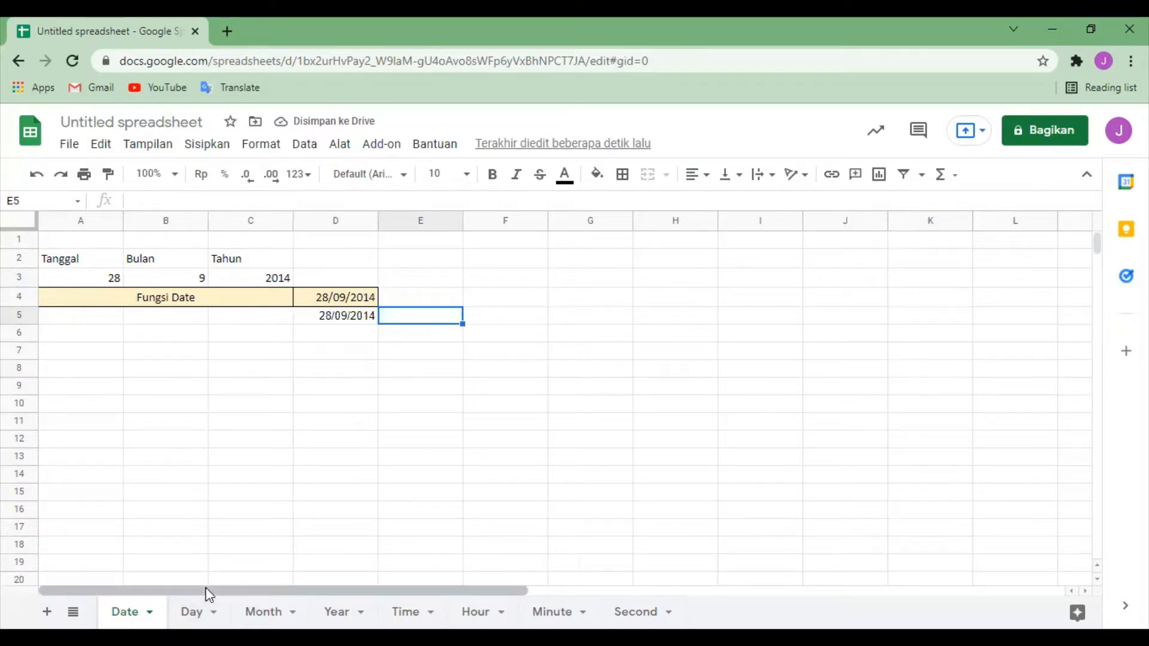
# Step: Clear both Fungsi Day results in cells D5:E5 of the Day sheet
pyautogui.click(193, 612)
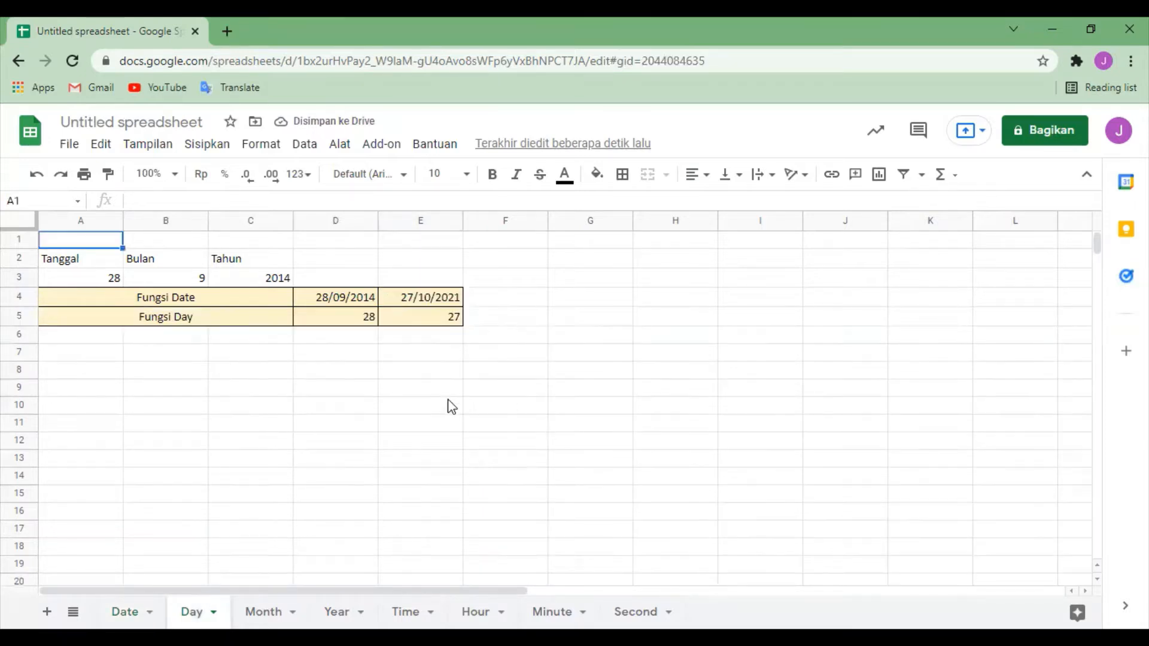
pyautogui.click(365, 322)
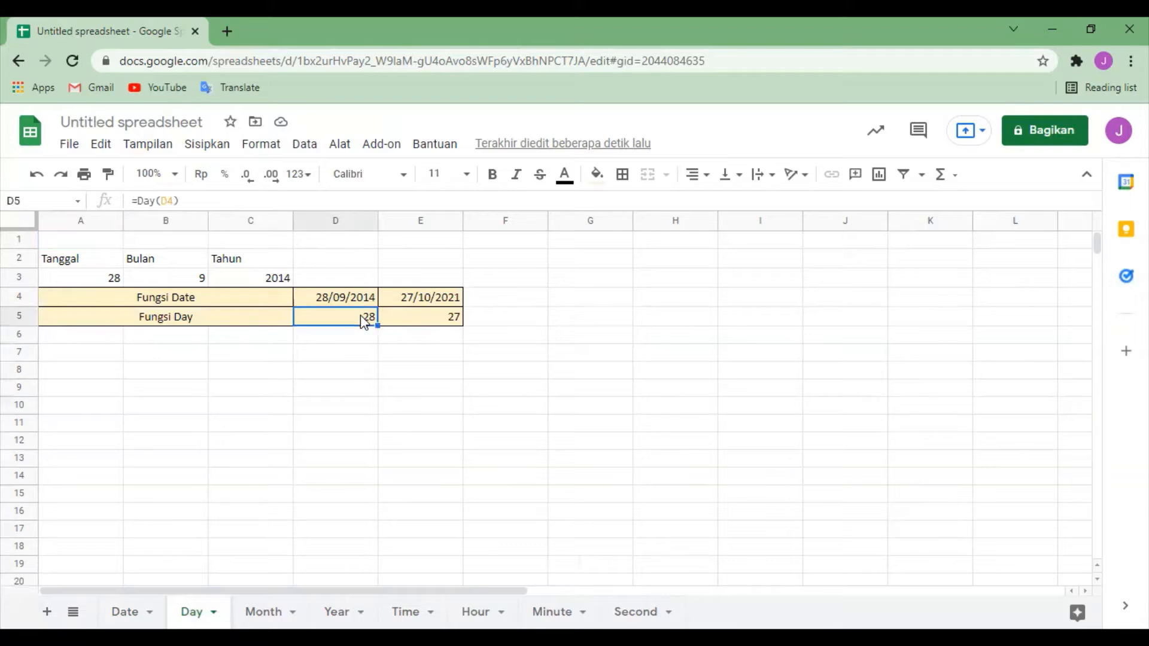
pyautogui.moveTo(364, 322); pyautogui.dragTo(439, 317)
pyautogui.press('Delete')
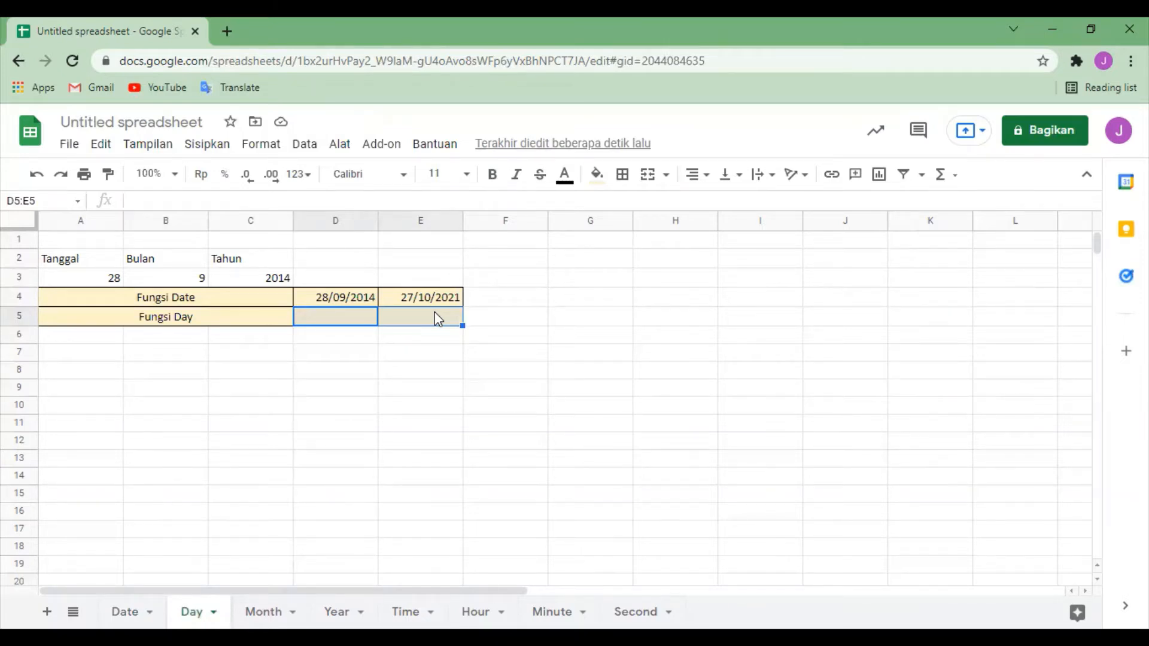
pyautogui.click(343, 305)
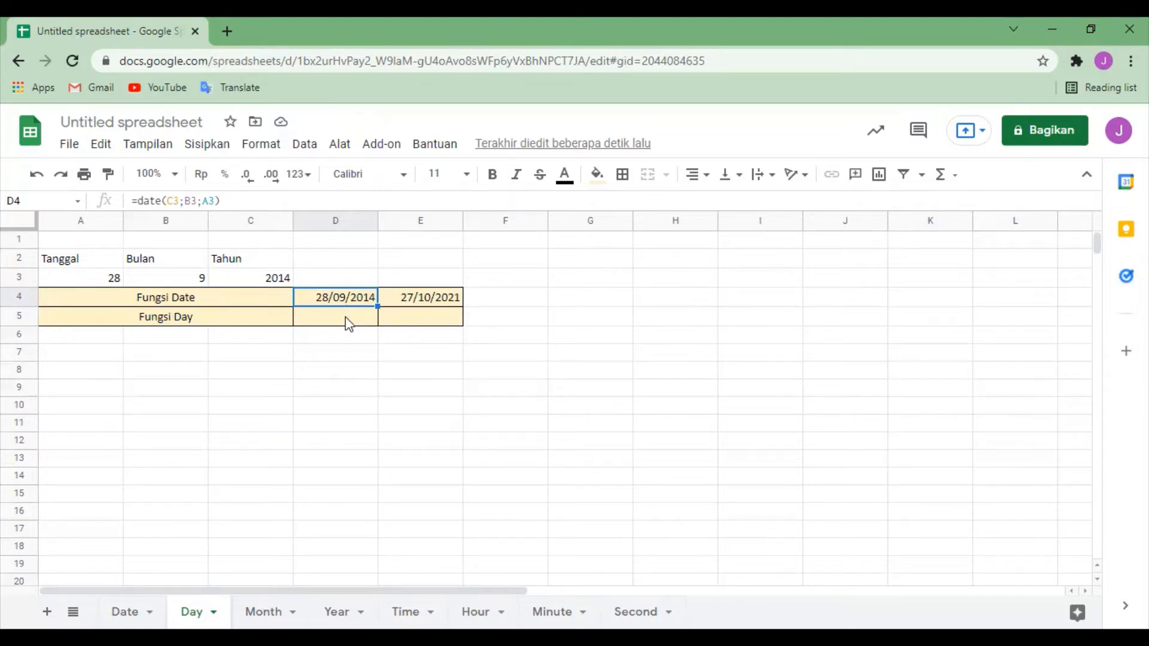
# Step: Enter the formula =Day(D4) in the first Fungsi Day result cell, D5, and check the stored formula
pyautogui.click(349, 323)
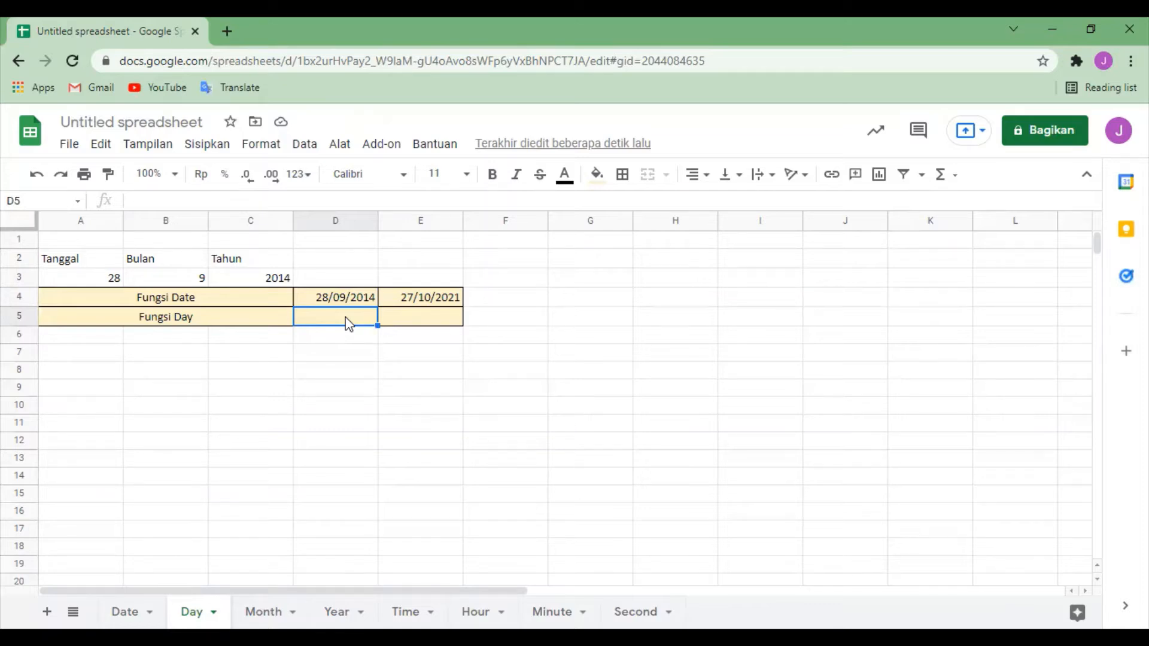
pyautogui.write('=')
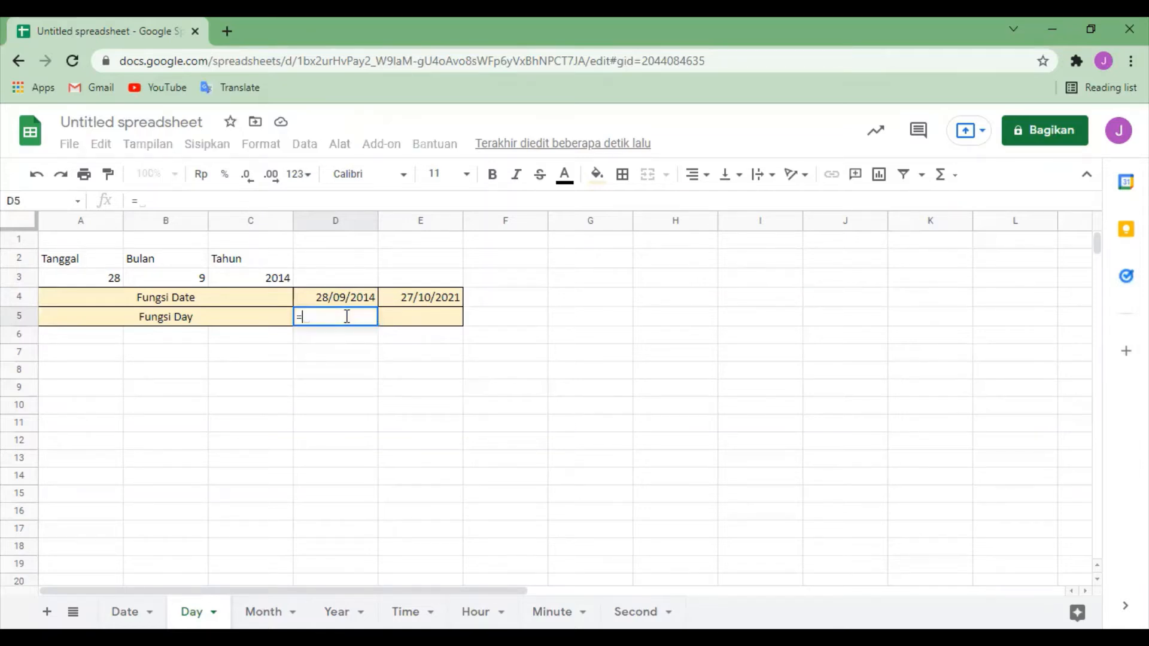
pyautogui.write('Da')
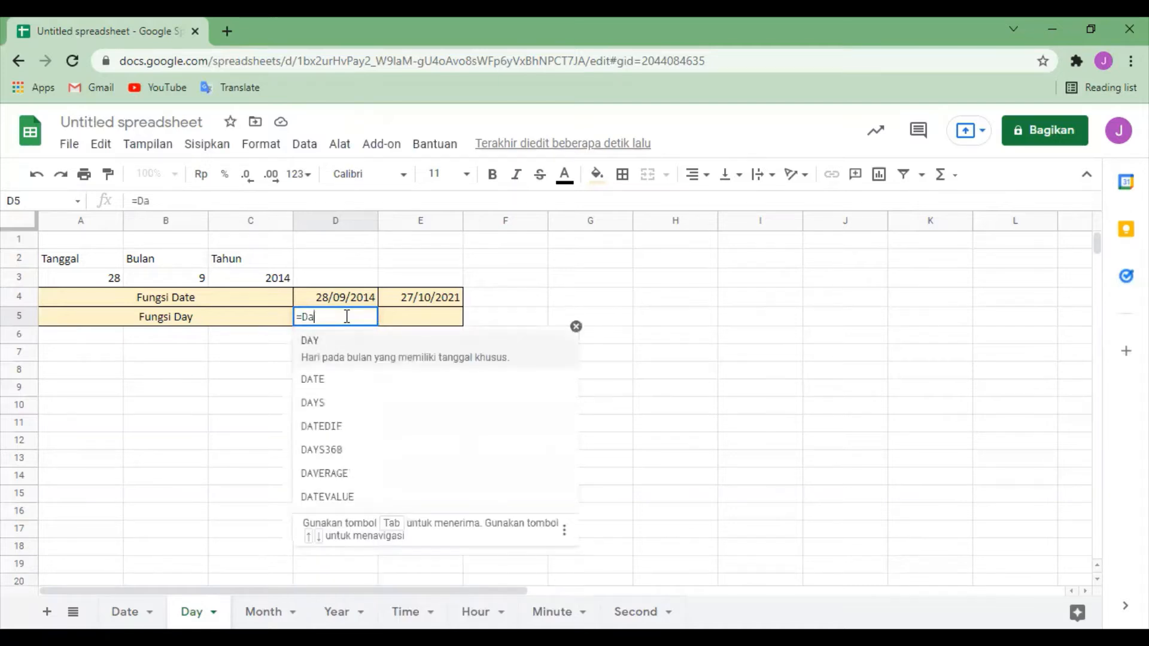
pyautogui.write('y(')
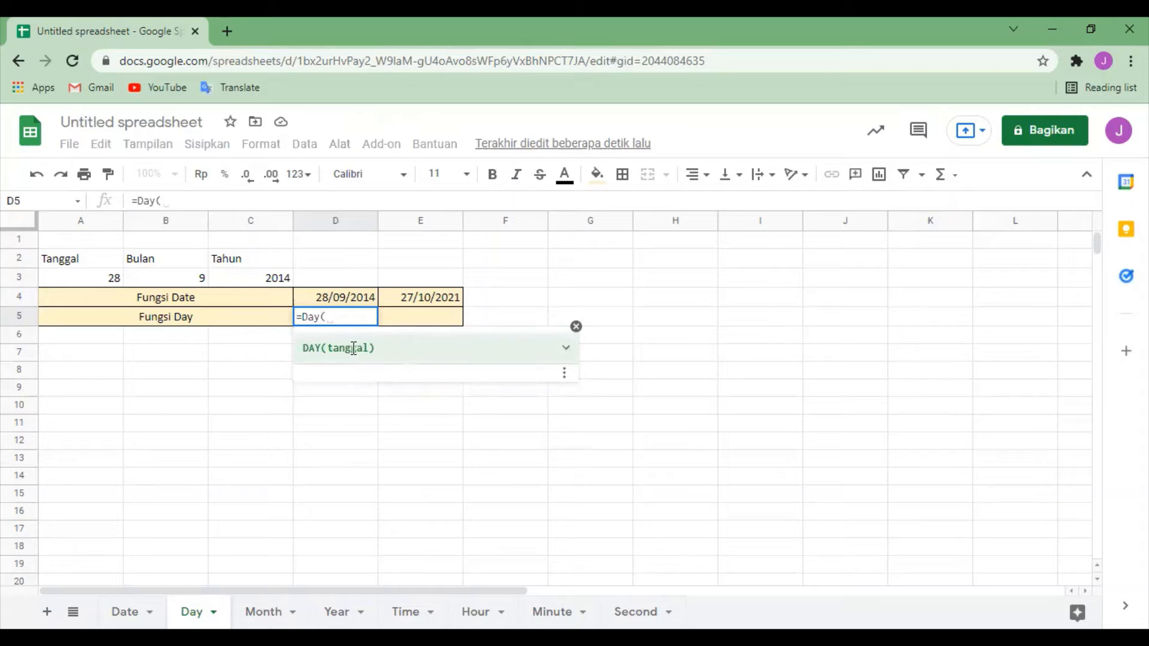
pyautogui.click(357, 301)
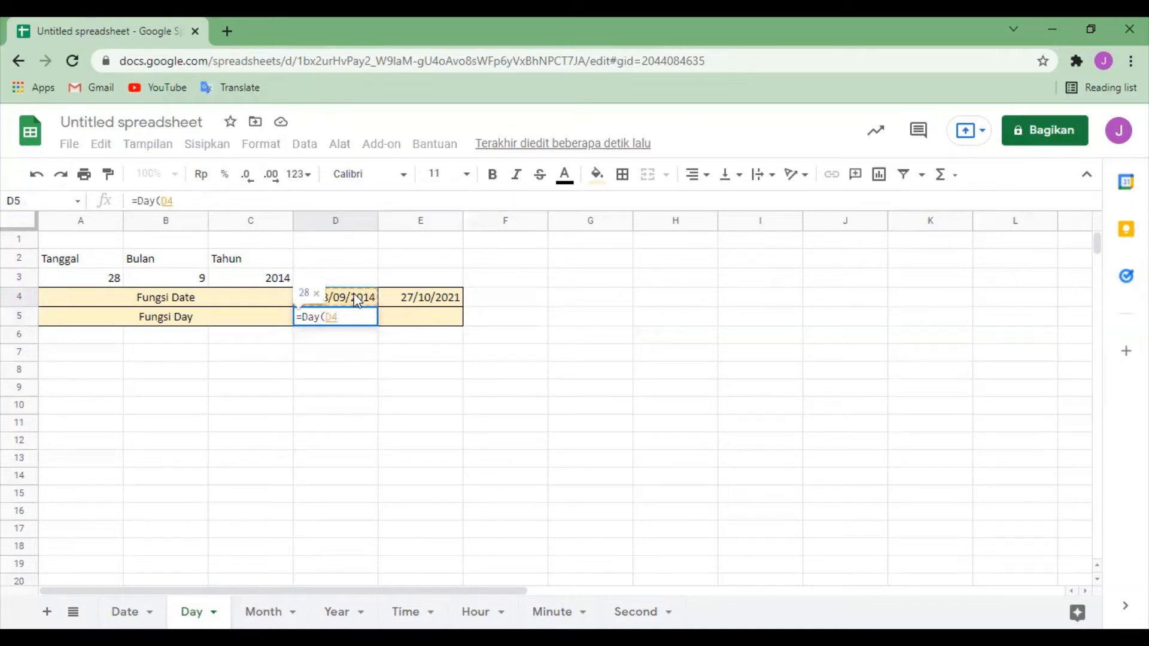
pyautogui.write(')')
pyautogui.press('Return')
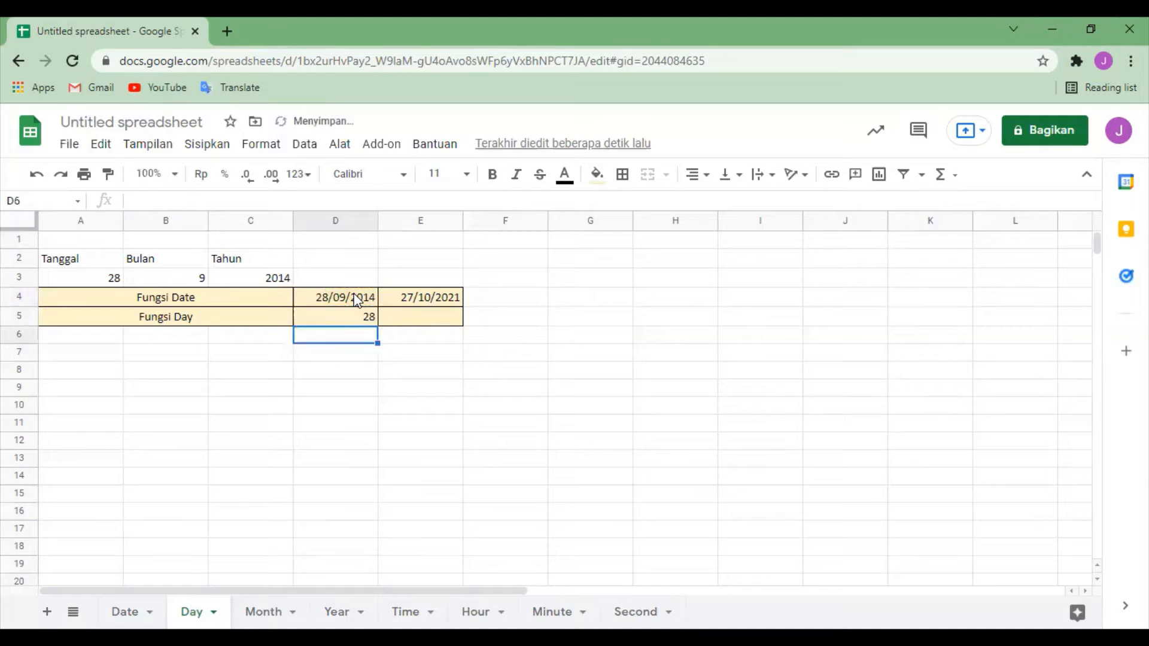
pyautogui.click(338, 322)
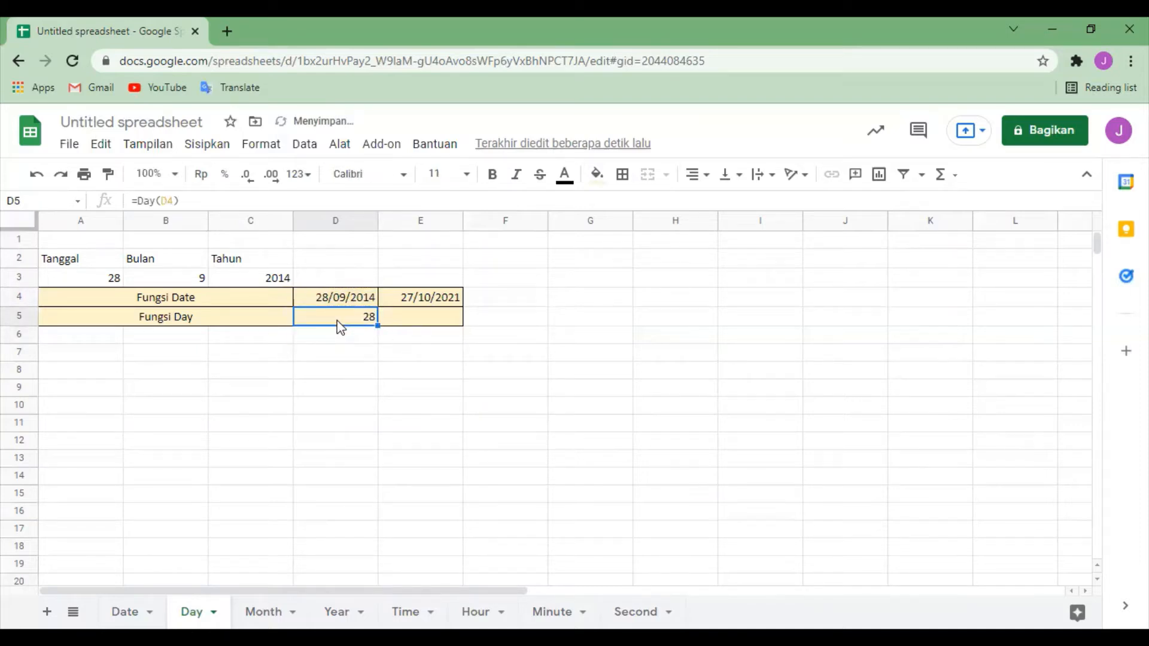
pyautogui.click(516, 426)
# Step: Enter the formula =Day(E4) in cell E5 for the second Fungsi Day result
pyautogui.click(413, 326)
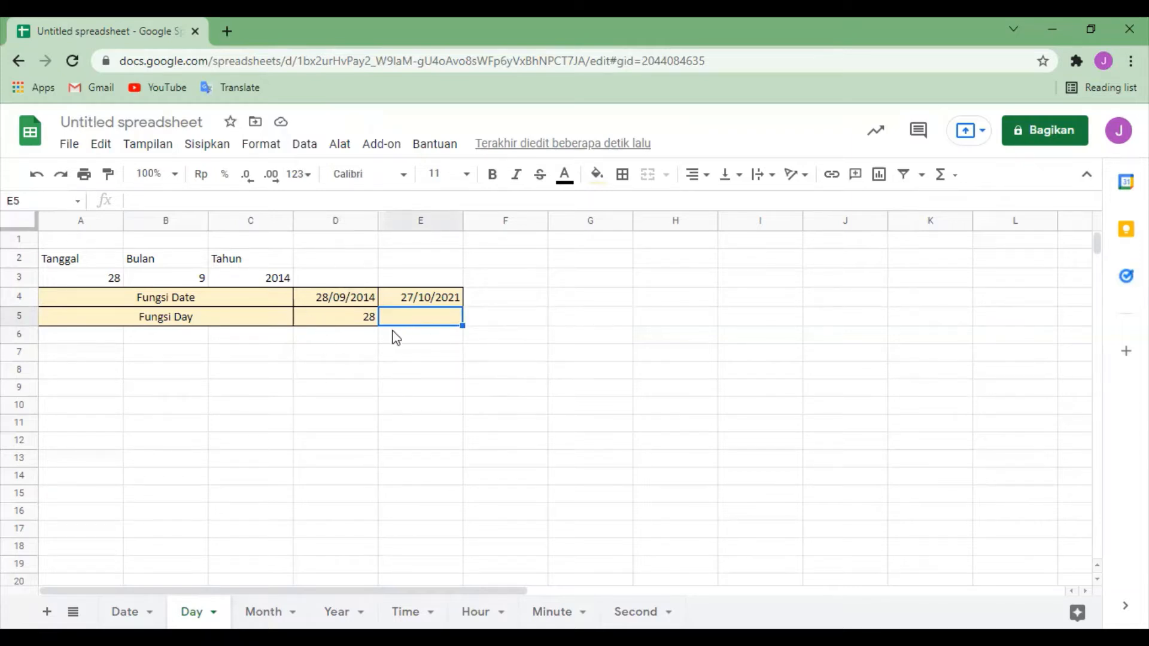
pyautogui.write('=')
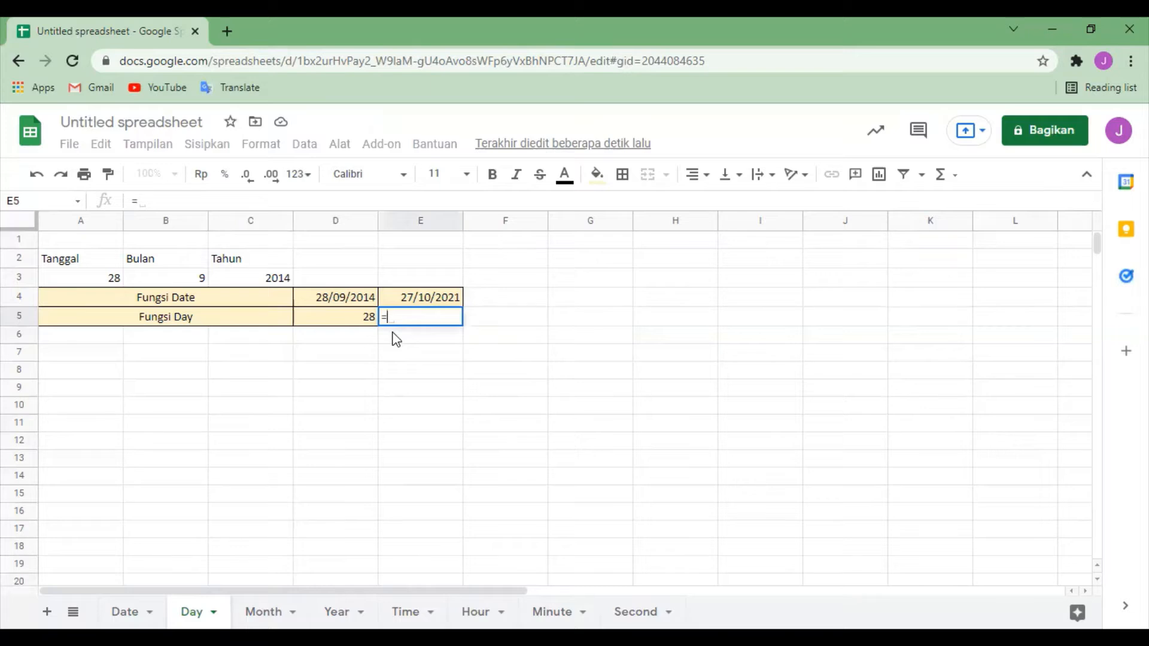
pyautogui.write('Da')
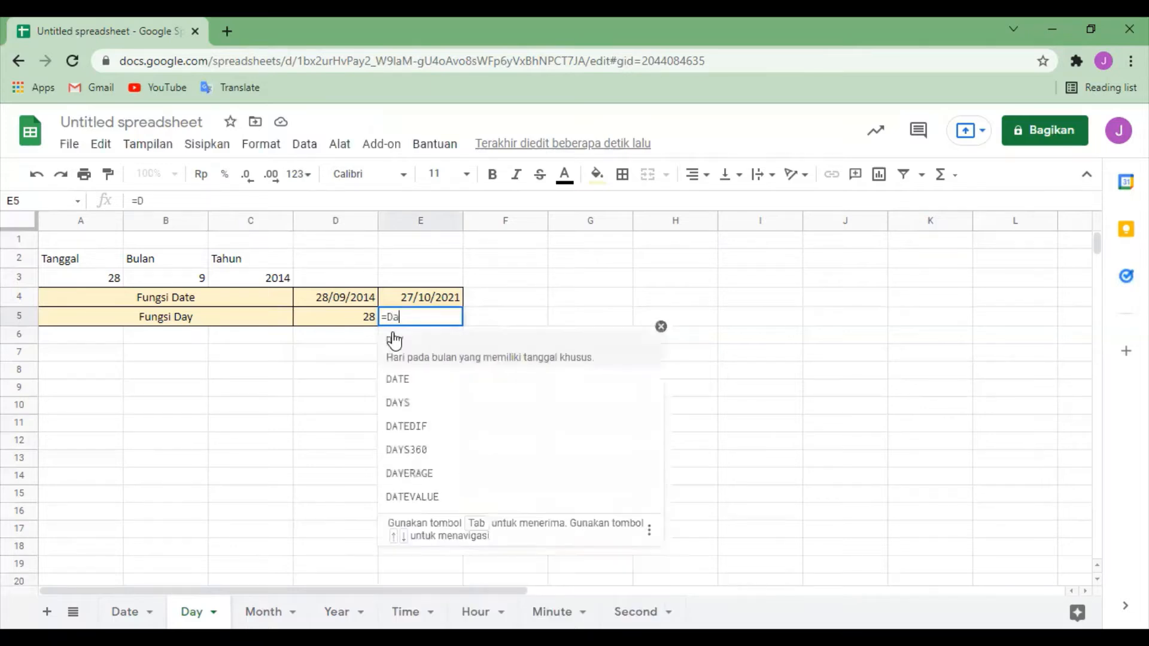
pyautogui.write('y')
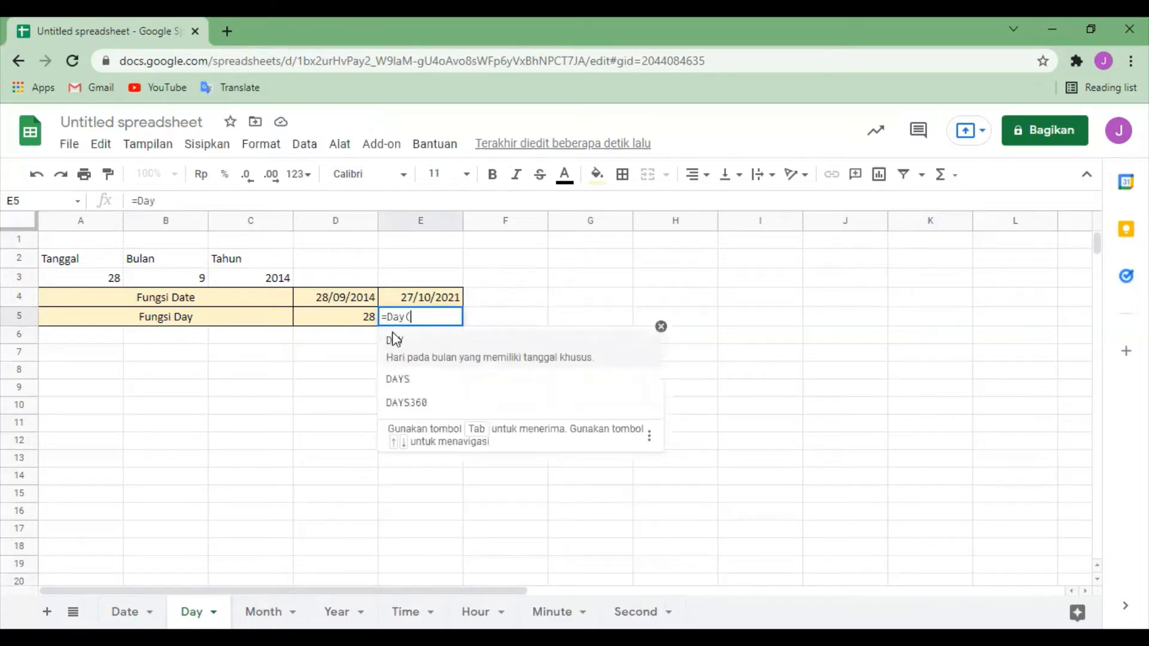
pyautogui.write('(')
pyautogui.click(440, 289)
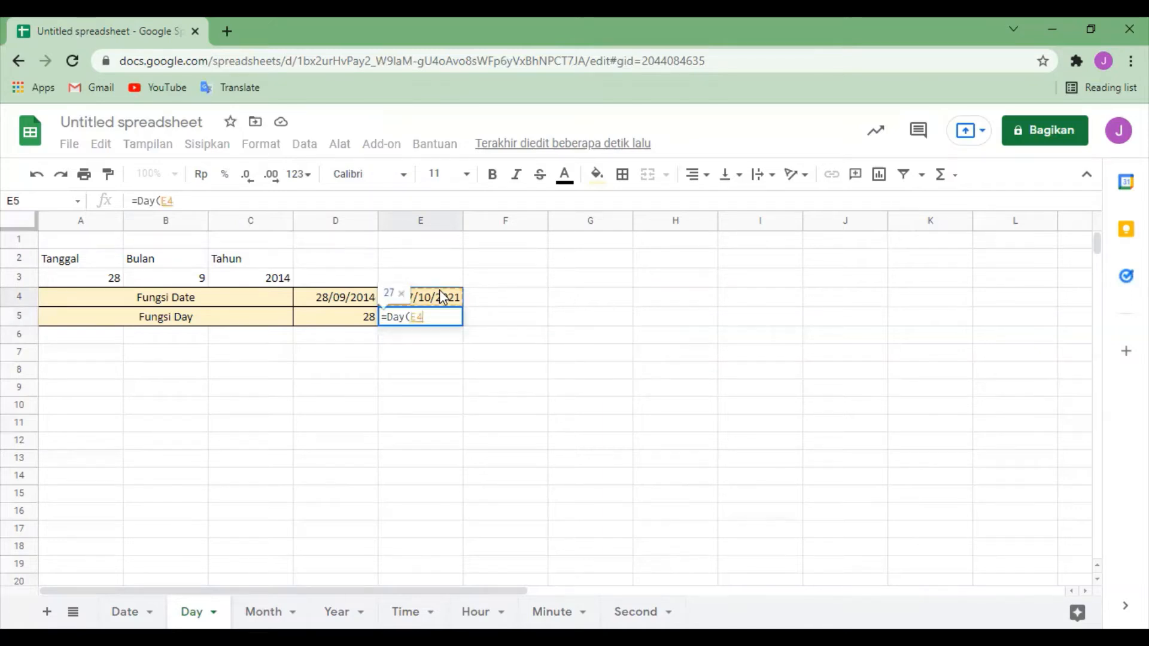
pyautogui.write(')')
pyautogui.press('Return')
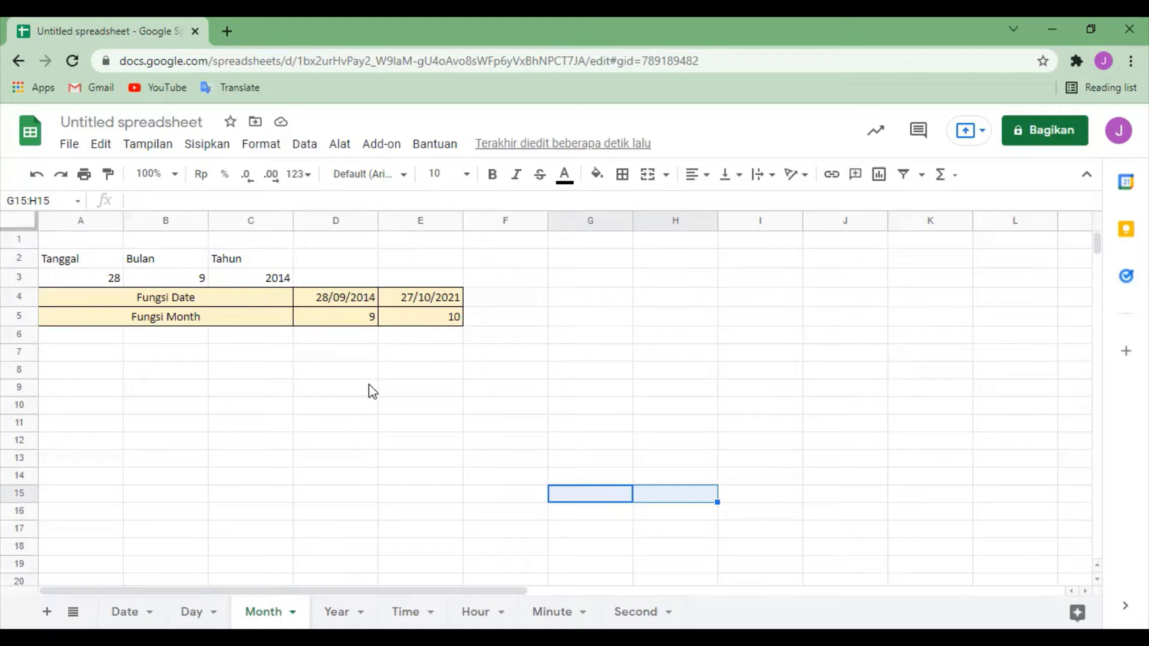
# Step: Clear both Fungsi Month results in cells D5:E5 of the Month sheet
pyautogui.click(343, 320)
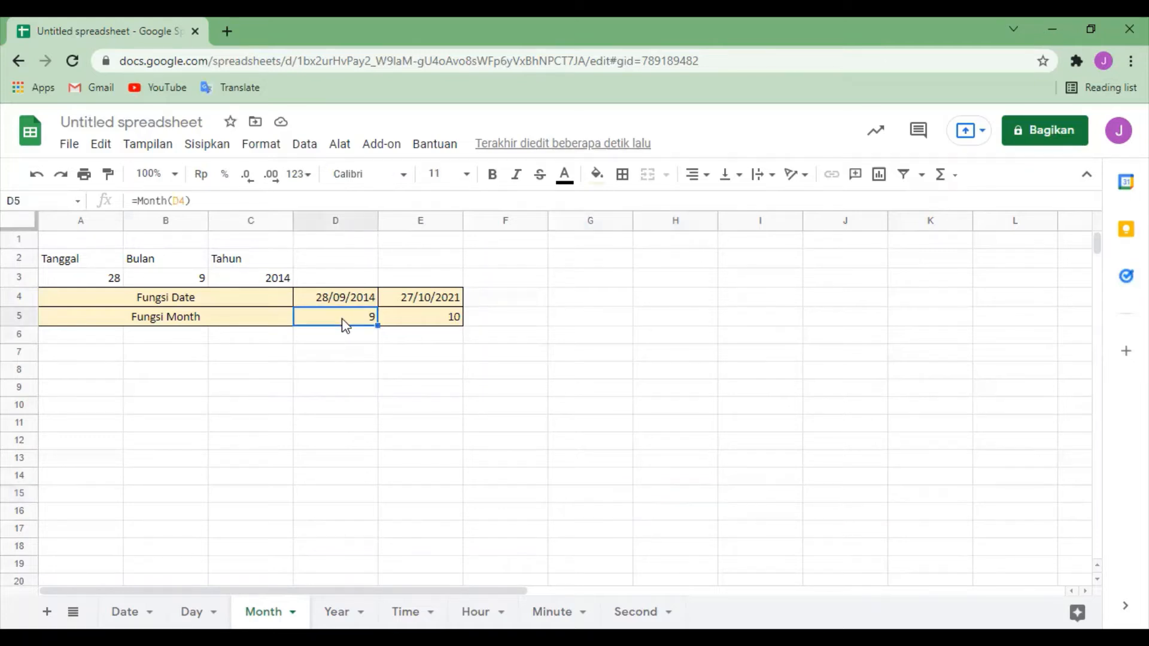
pyautogui.hotkey('shift', 'Right')
pyautogui.press('Delete')
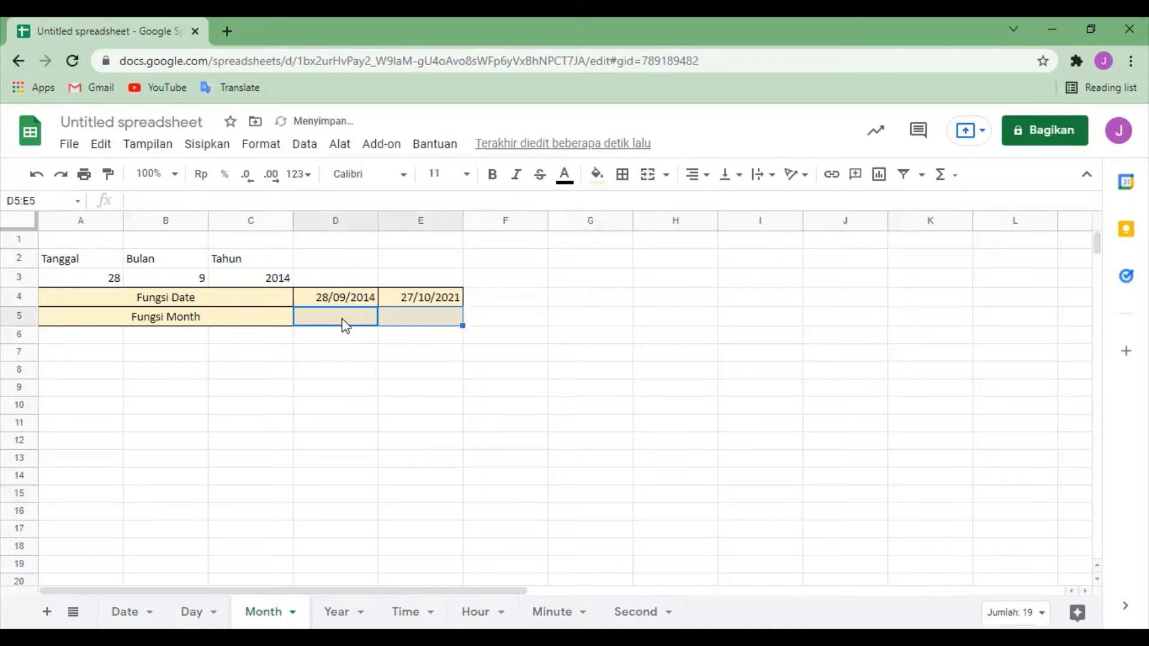
pyautogui.click(452, 410)
# Step: Enter the formula =Month(D4) in cell D5 of the Fungsi Month row and check it against its source date in D4
pyautogui.click(343, 320)
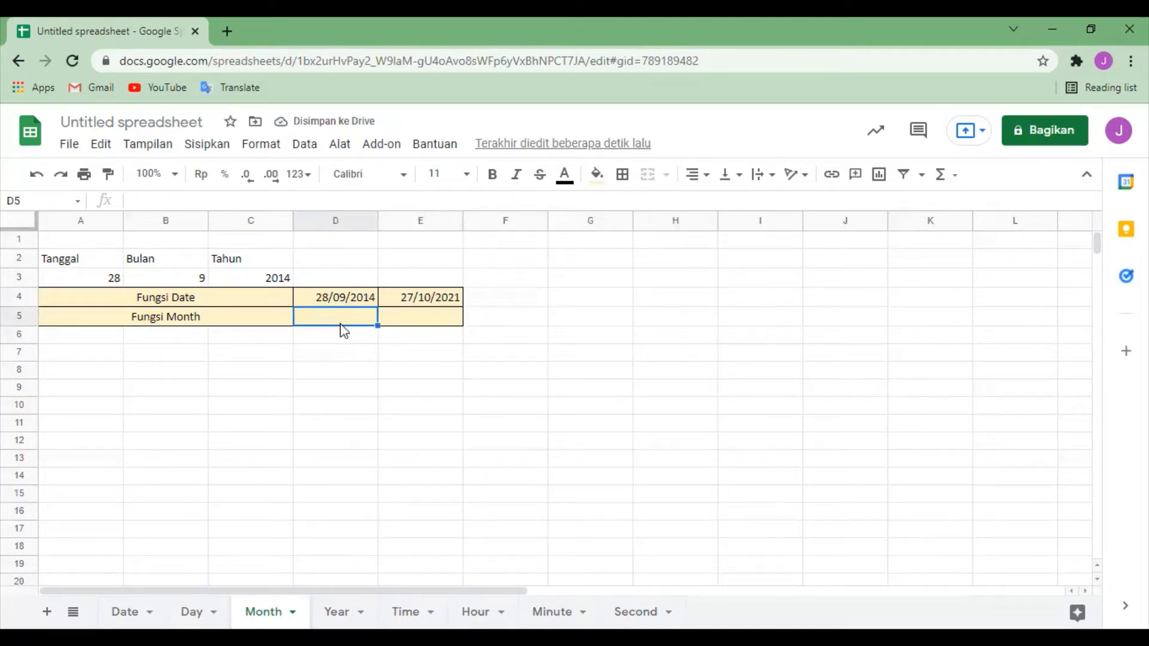
pyautogui.write('=')
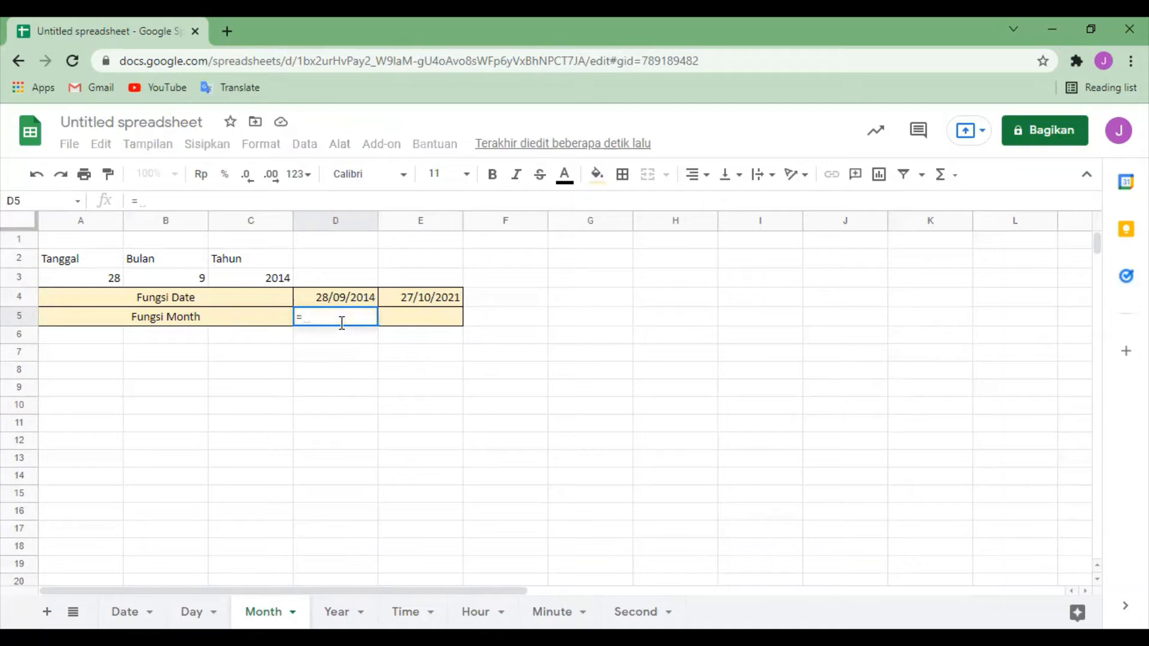
pyautogui.write('M')
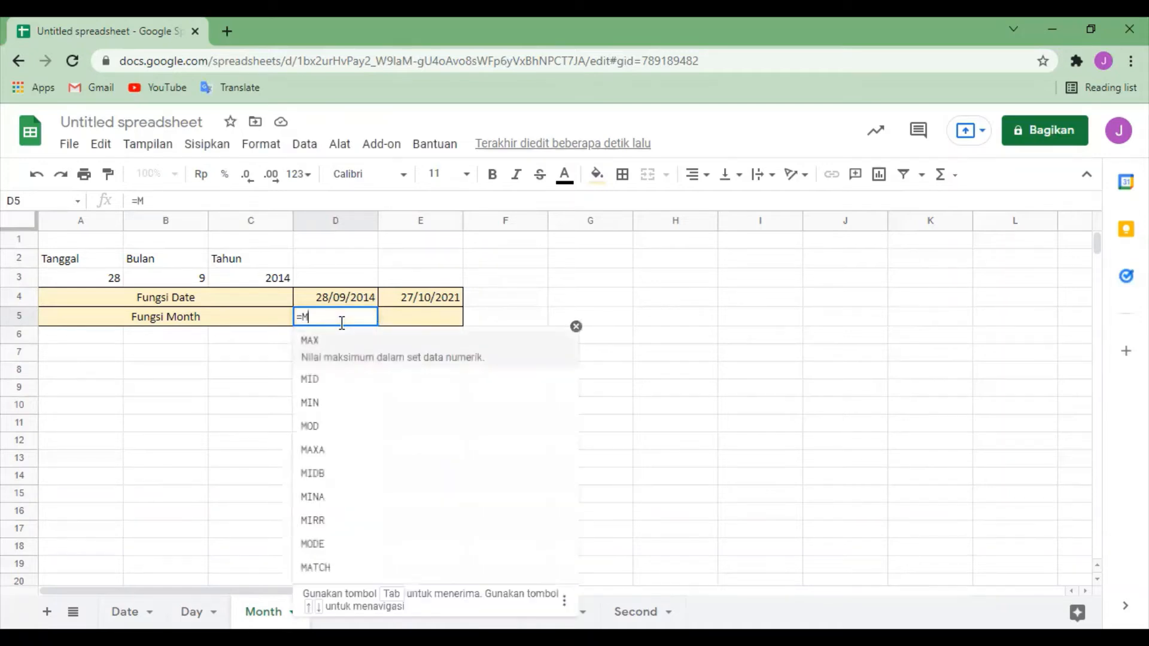
pyautogui.write('onth')
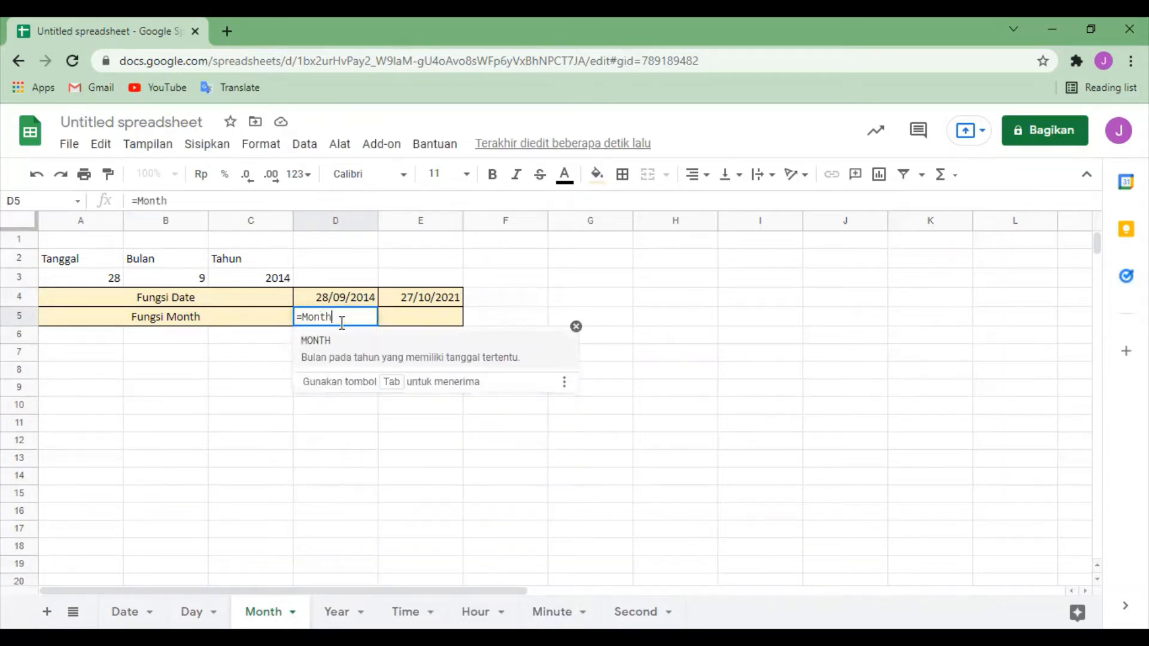
pyautogui.write('(')
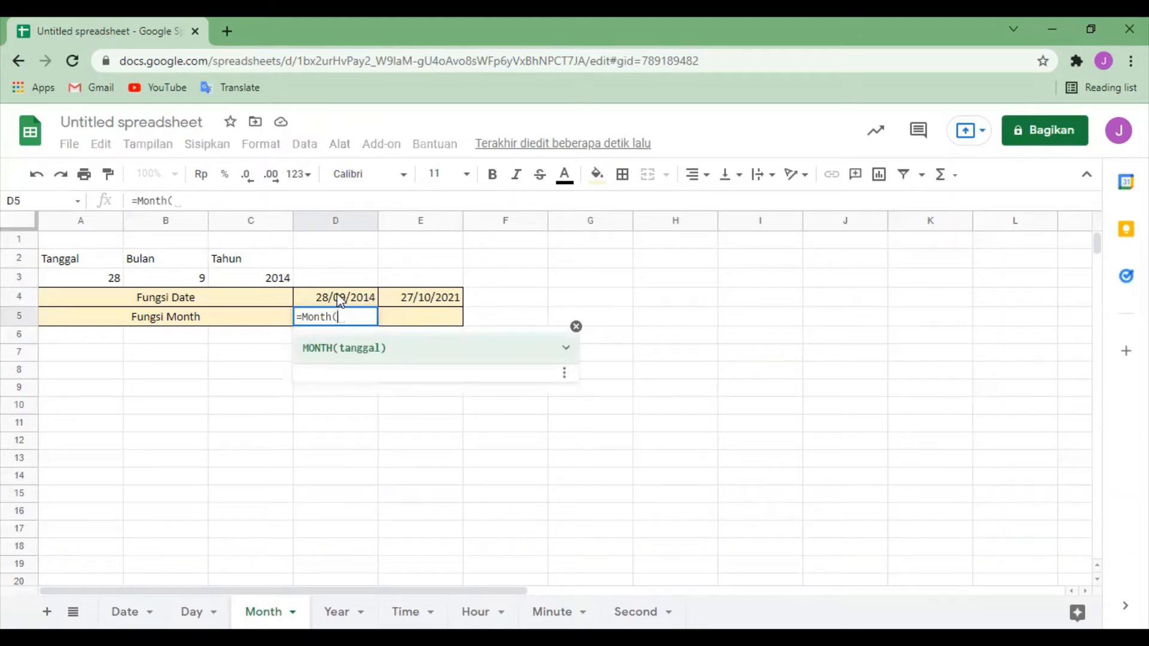
pyautogui.click(339, 298)
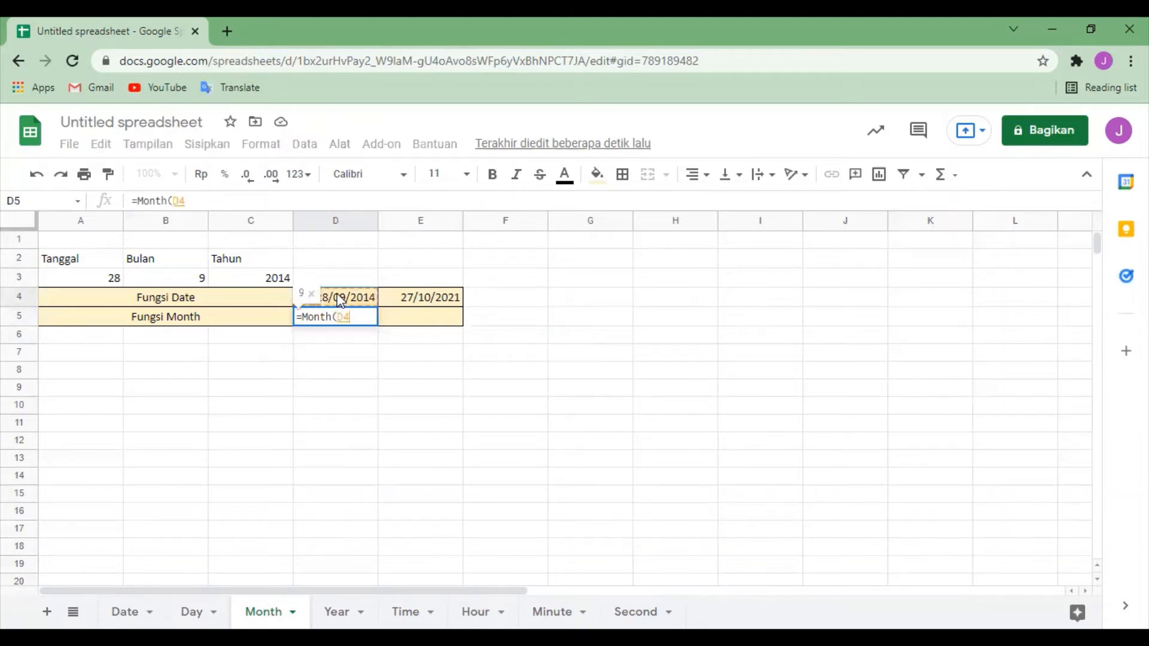
pyautogui.press('Return')
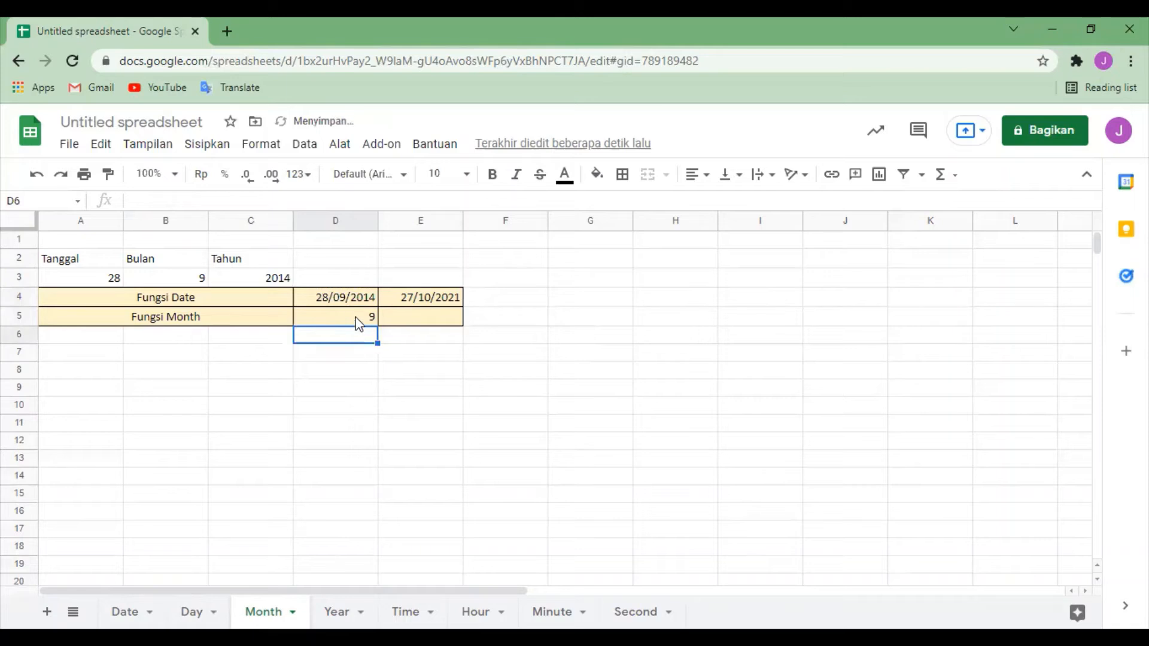
pyautogui.click(359, 324)
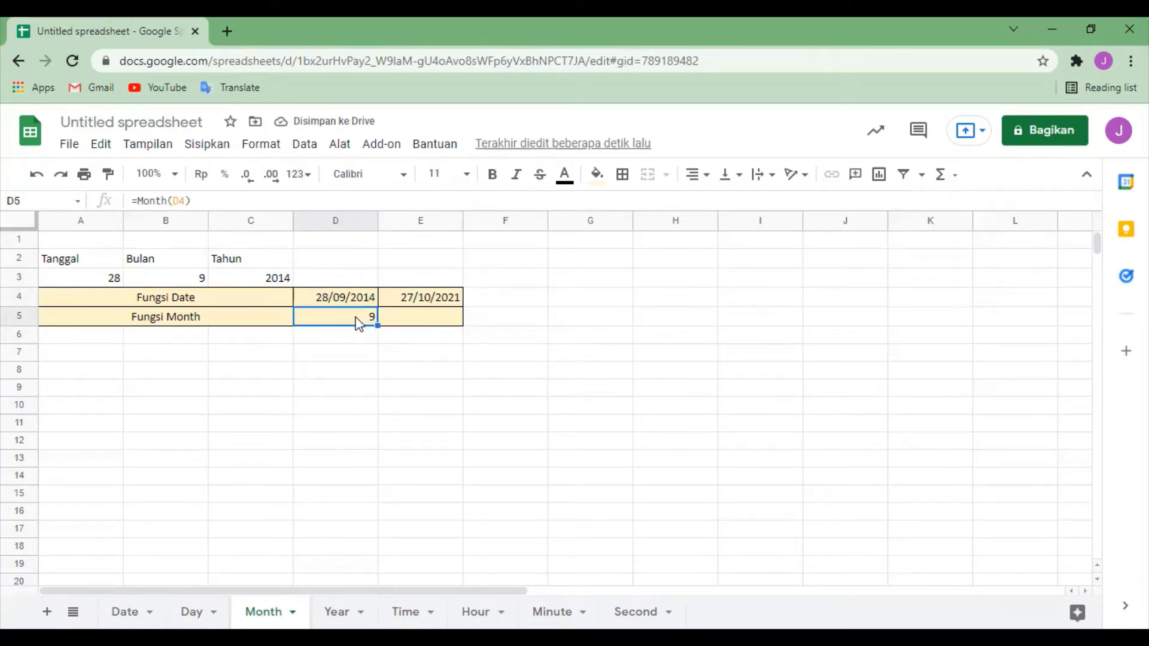
pyautogui.click(318, 296)
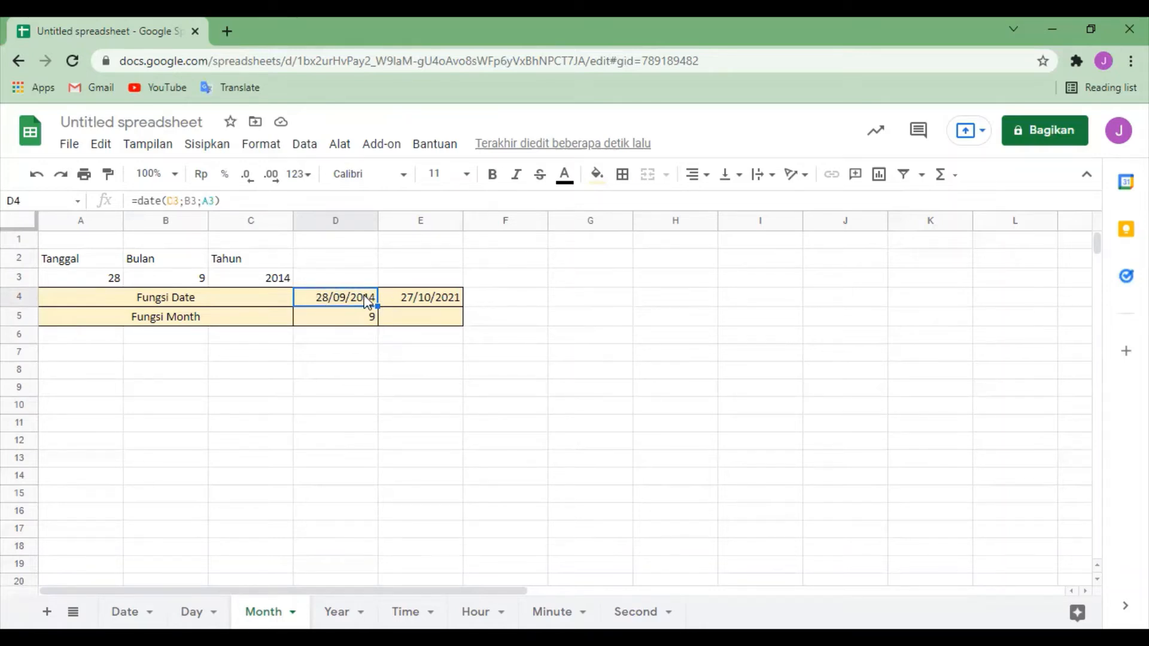
# Step: Enter the formula =Month(E4) in cell E5 for the second Fungsi Month result and check the stored formula
pyautogui.click(422, 316)
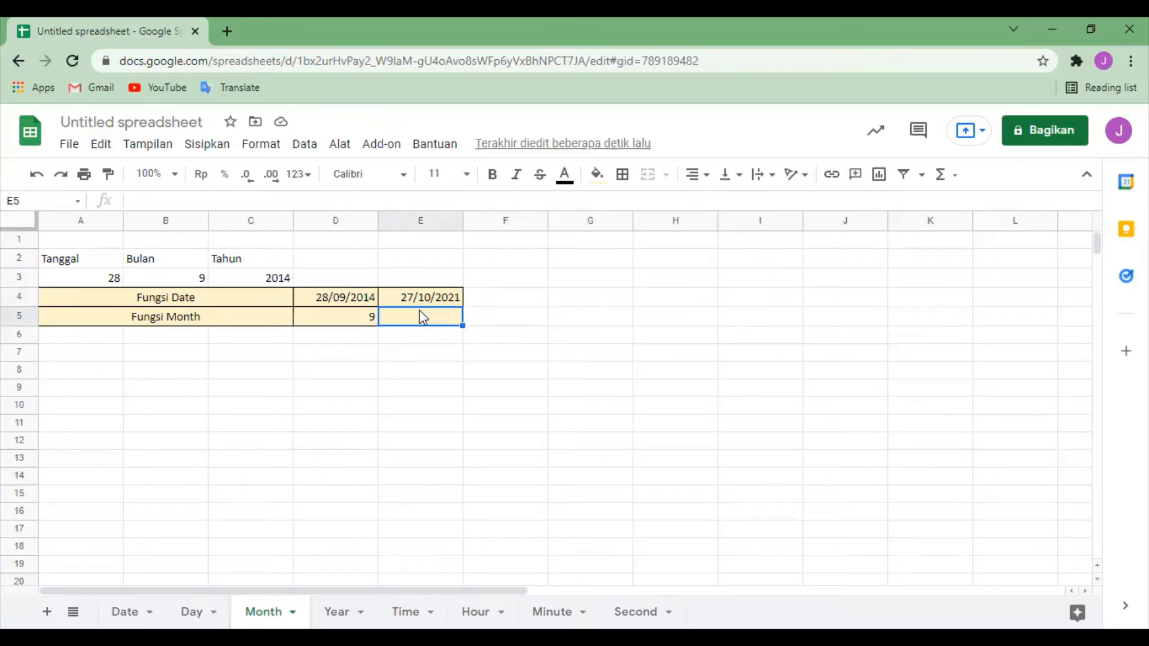
pyautogui.write('=')
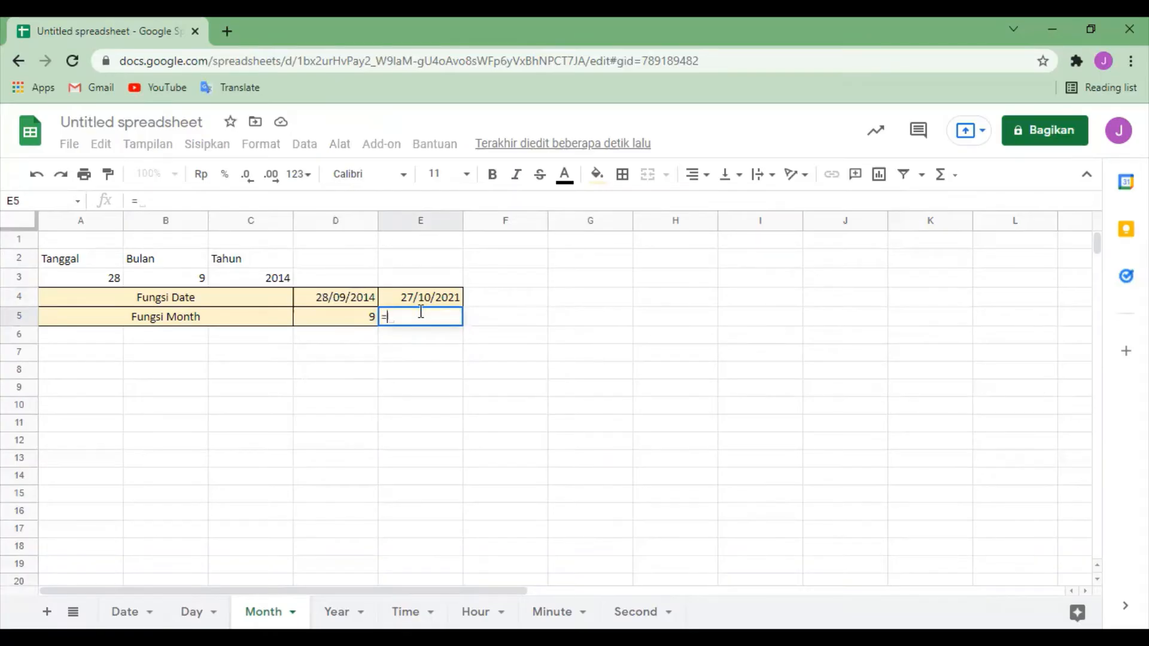
pyautogui.write('Mon')
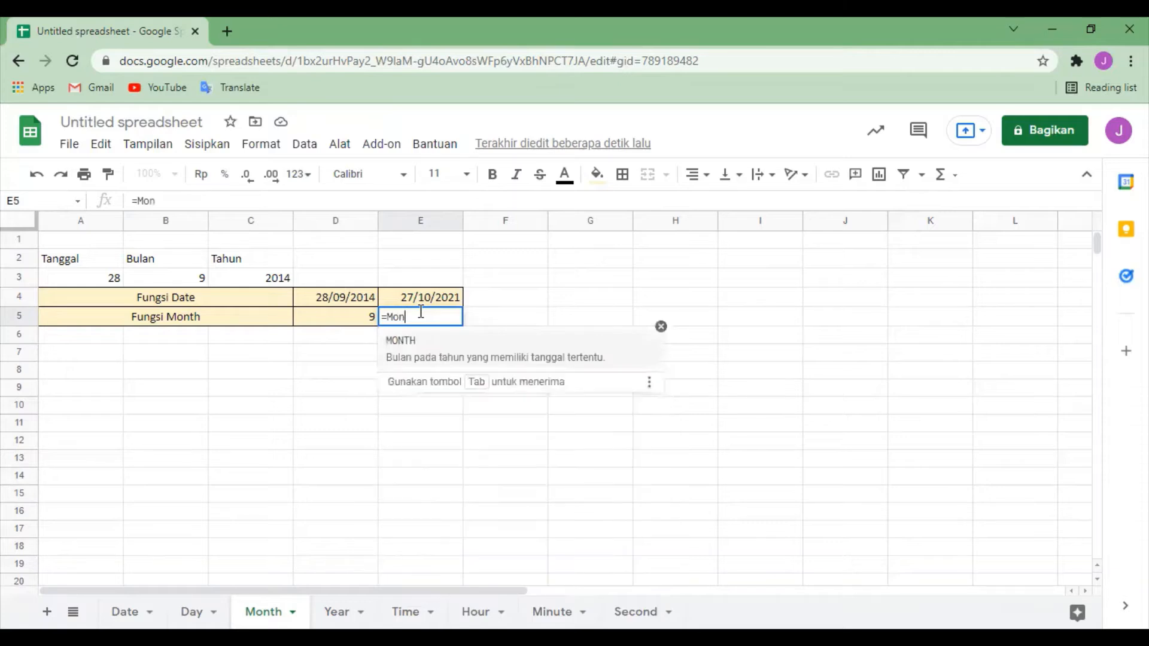
pyautogui.write('th(')
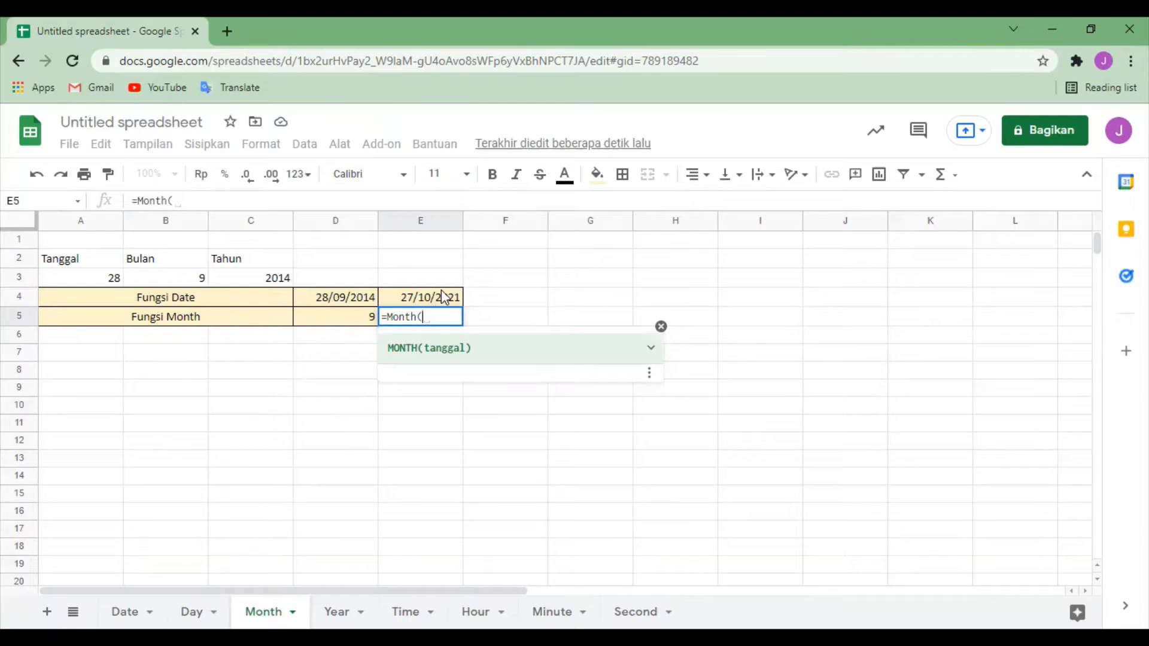
pyautogui.click(442, 297)
pyautogui.write(')')
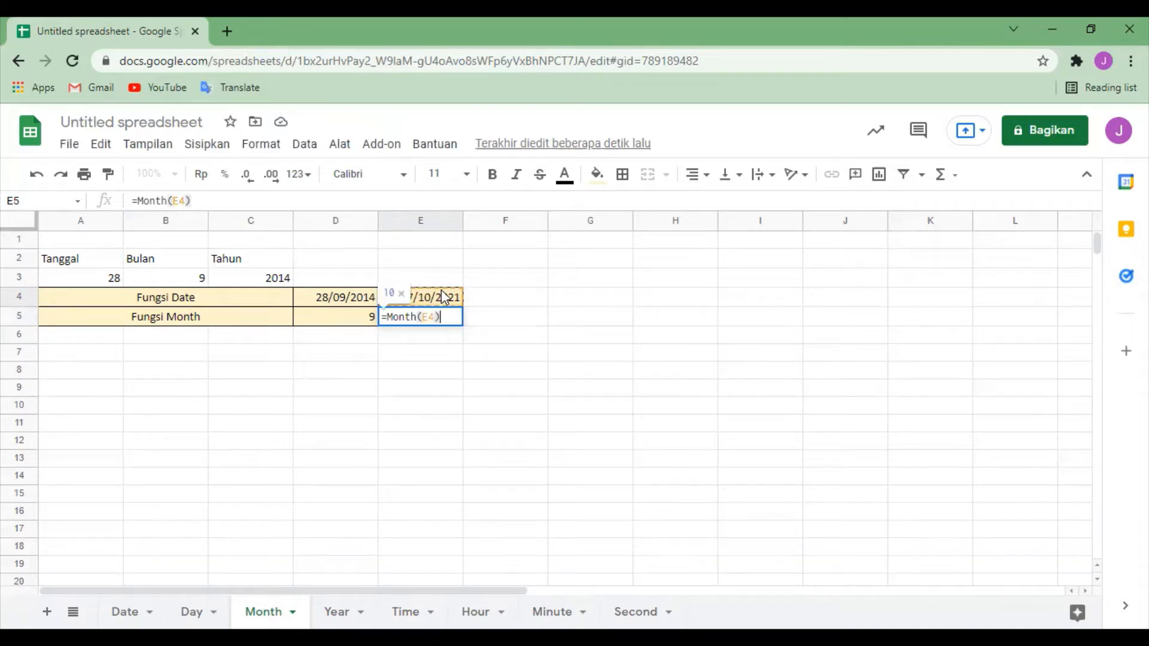
pyautogui.press('Return')
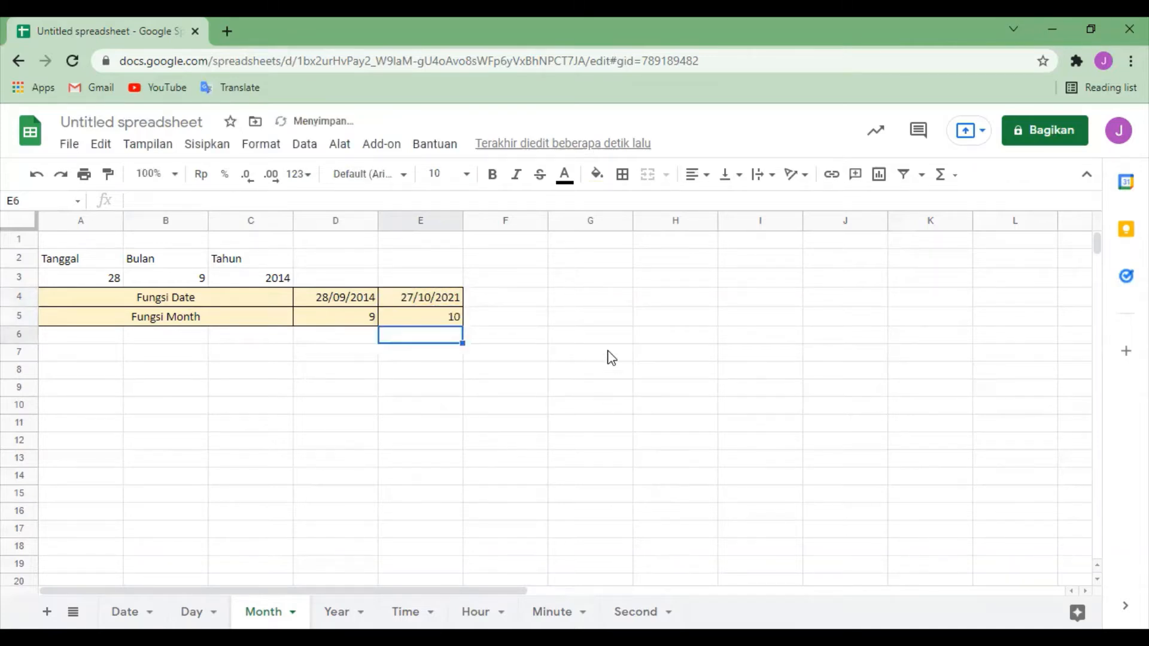
pyautogui.click(610, 355)
pyautogui.click(438, 317)
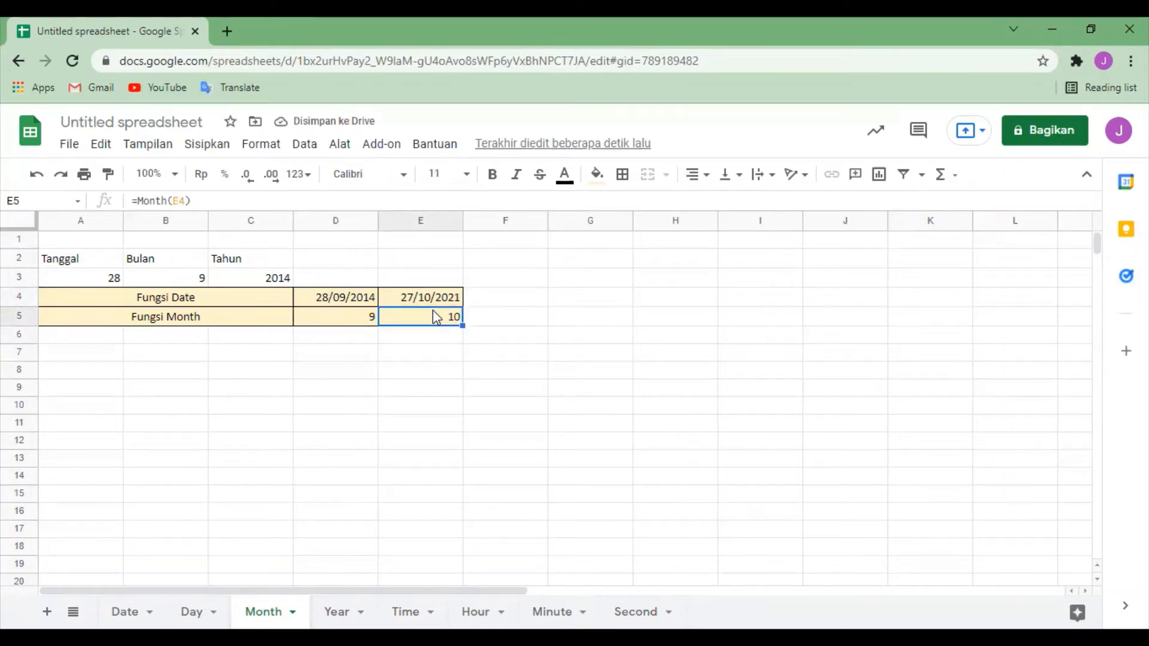
# Step: Switch to the Year sheet and clear both Fungsi Year results in cells D5 and E5
pyautogui.click(337, 611)
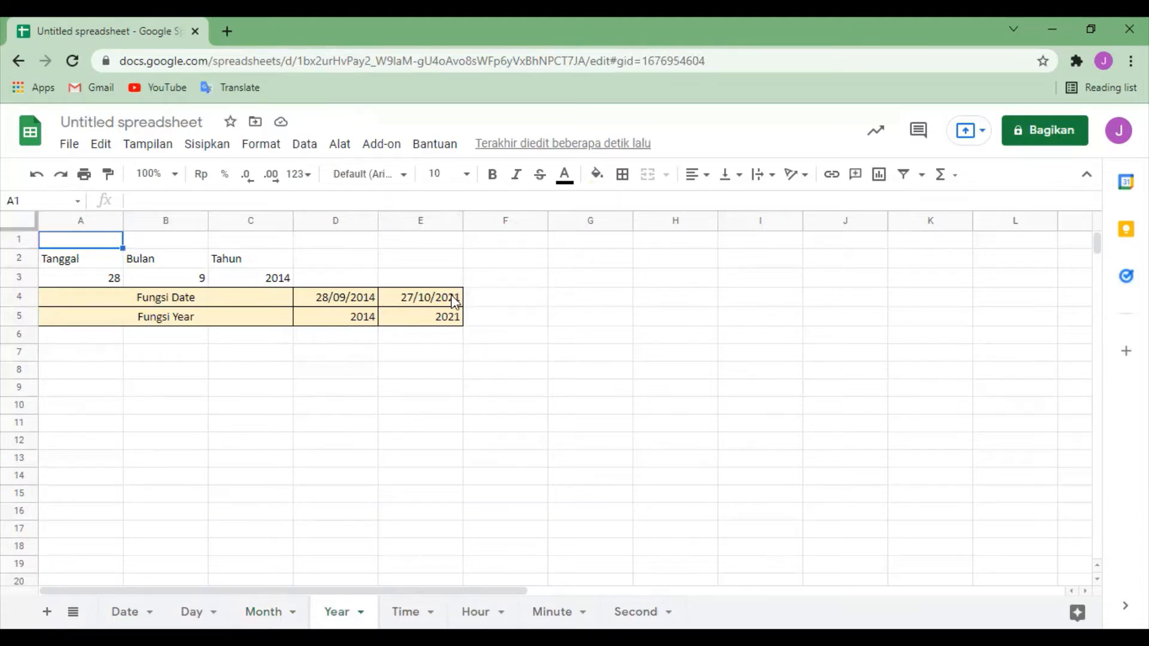
pyautogui.click(352, 323)
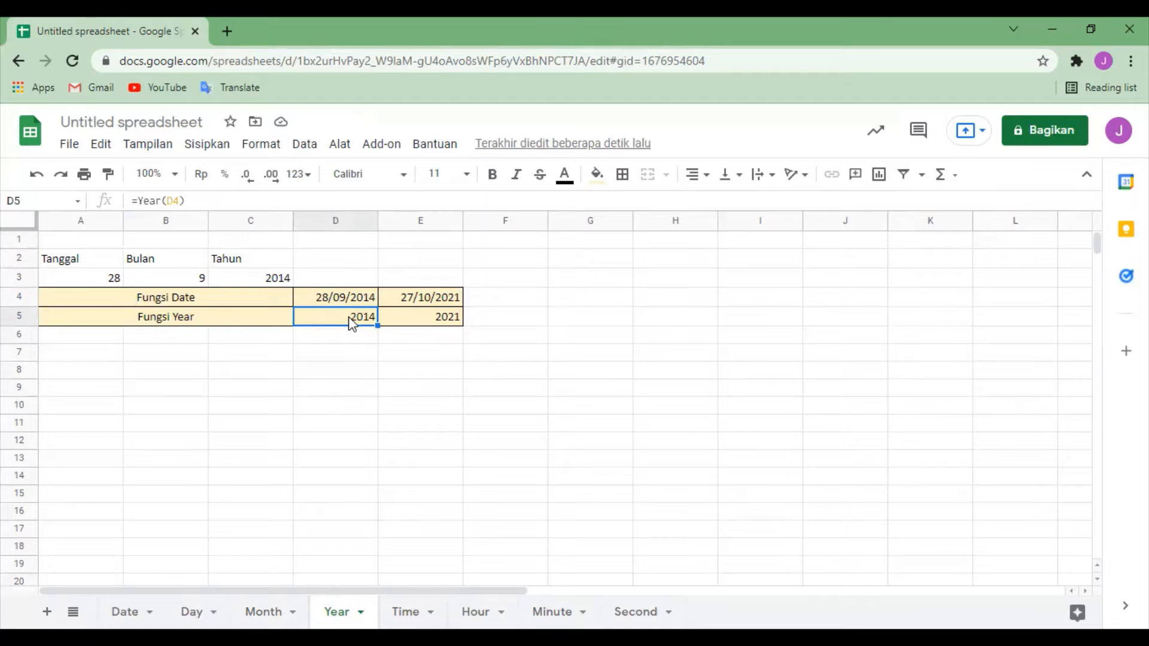
pyautogui.press('Delete')
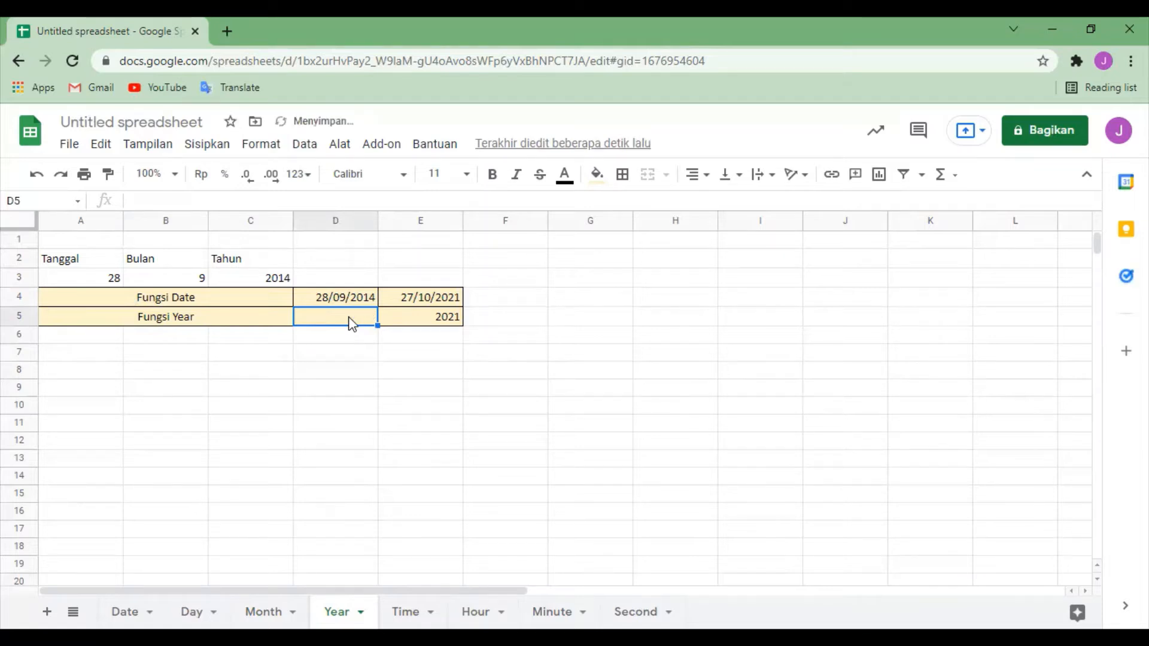
pyautogui.click(420, 323)
pyautogui.press('Delete')
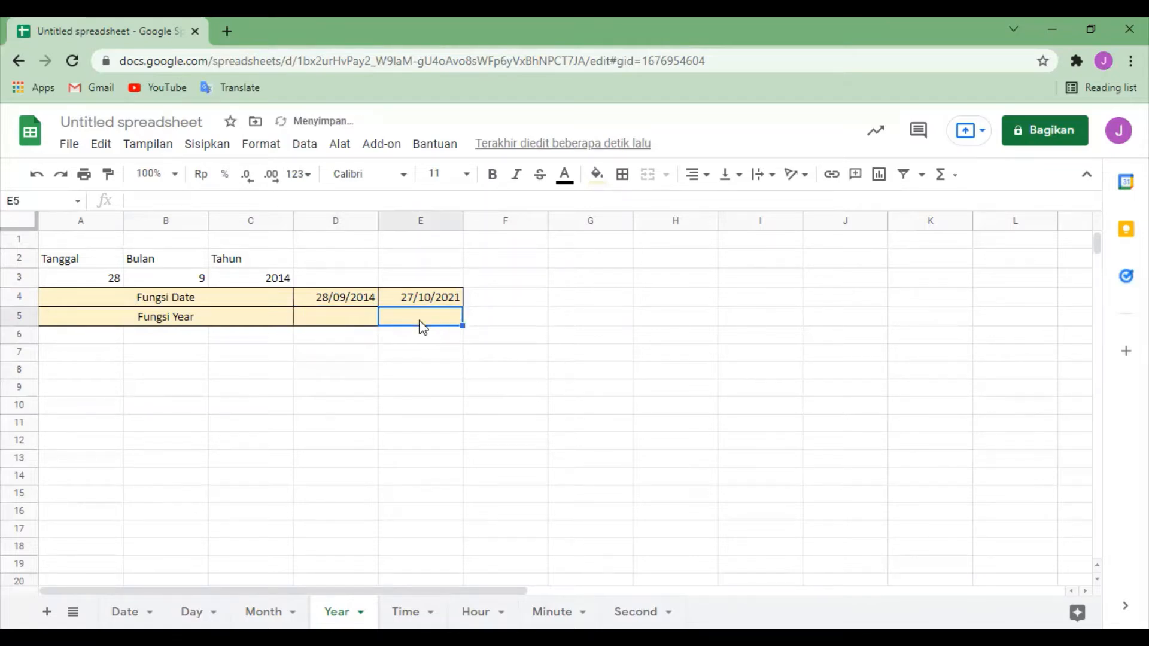
# Step: Enter the formula =Year(D4) in cell D5 of the Fungsi Year row
pyautogui.click(606, 297)
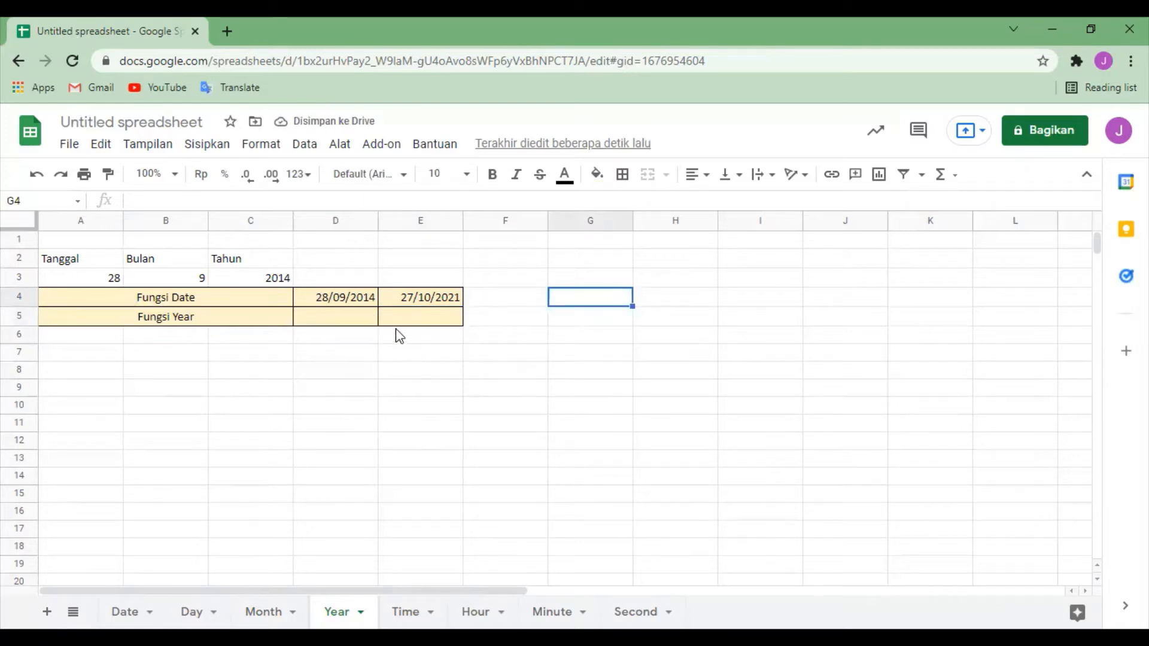
pyautogui.click(346, 323)
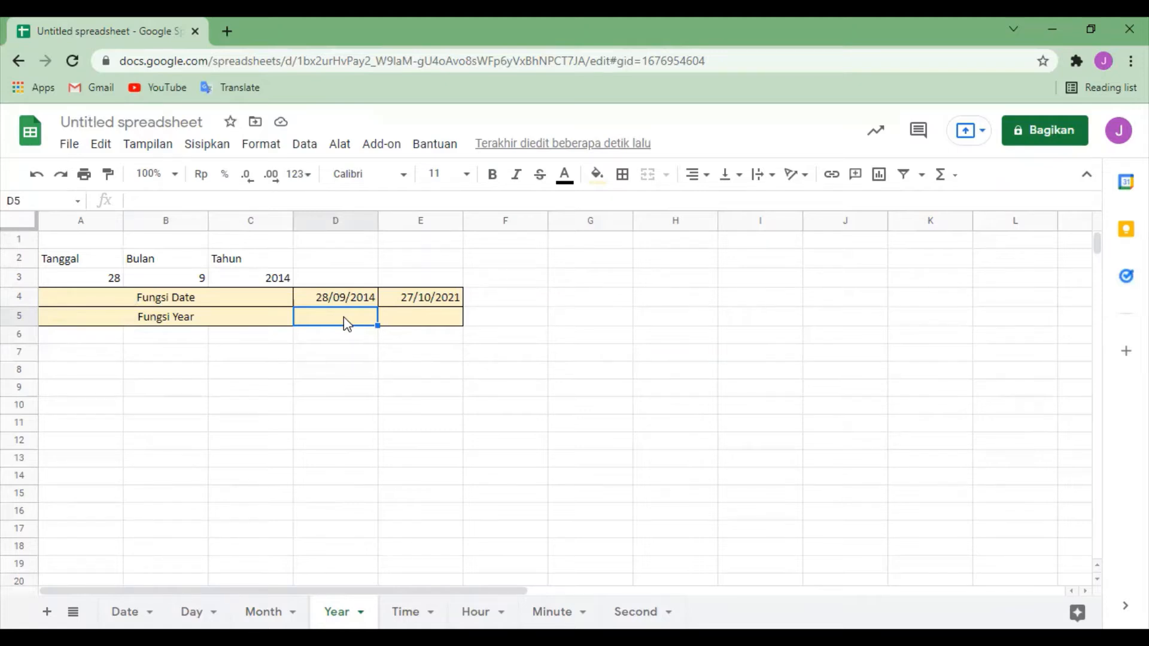
pyautogui.write('=')
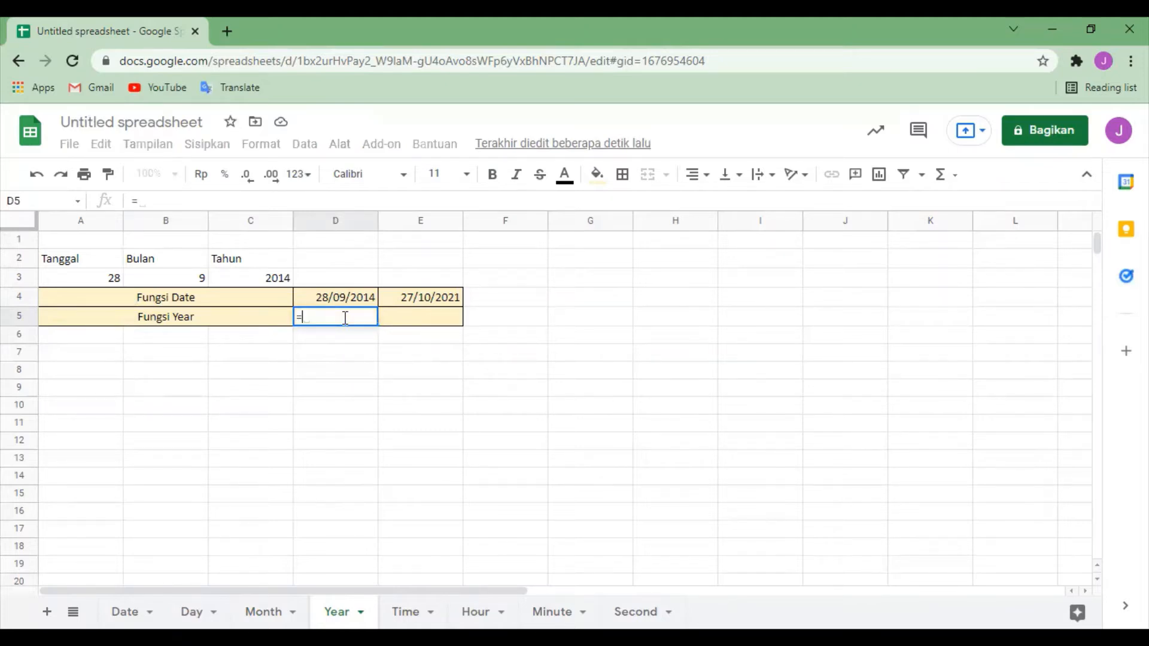
pyautogui.write('Yea')
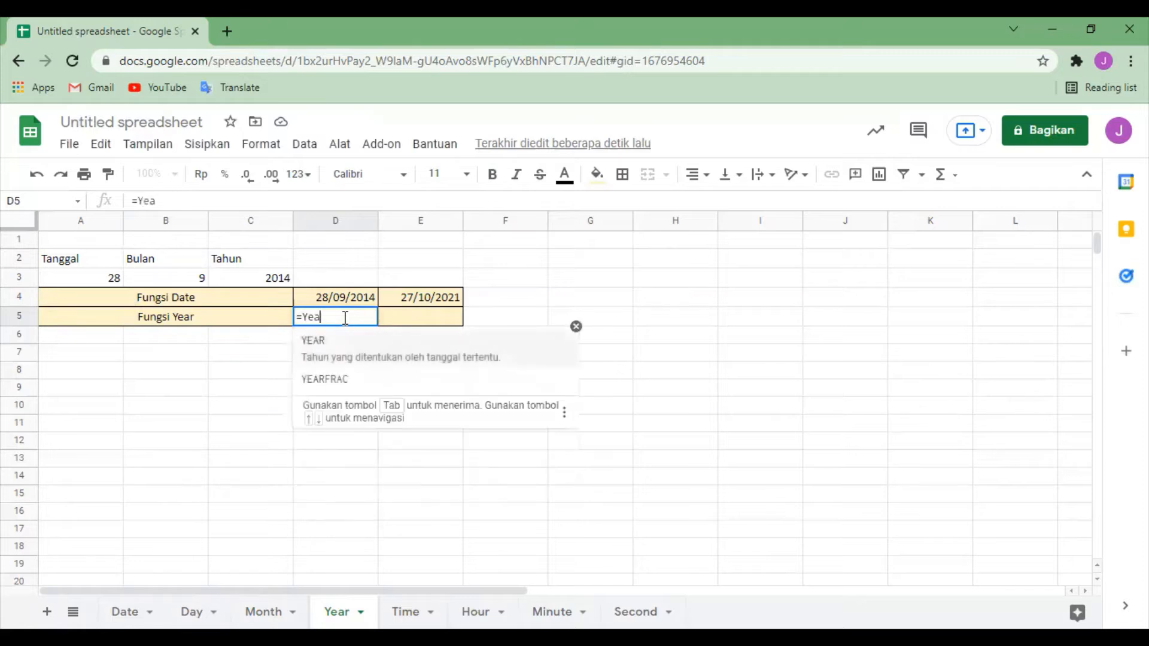
pyautogui.write('r(')
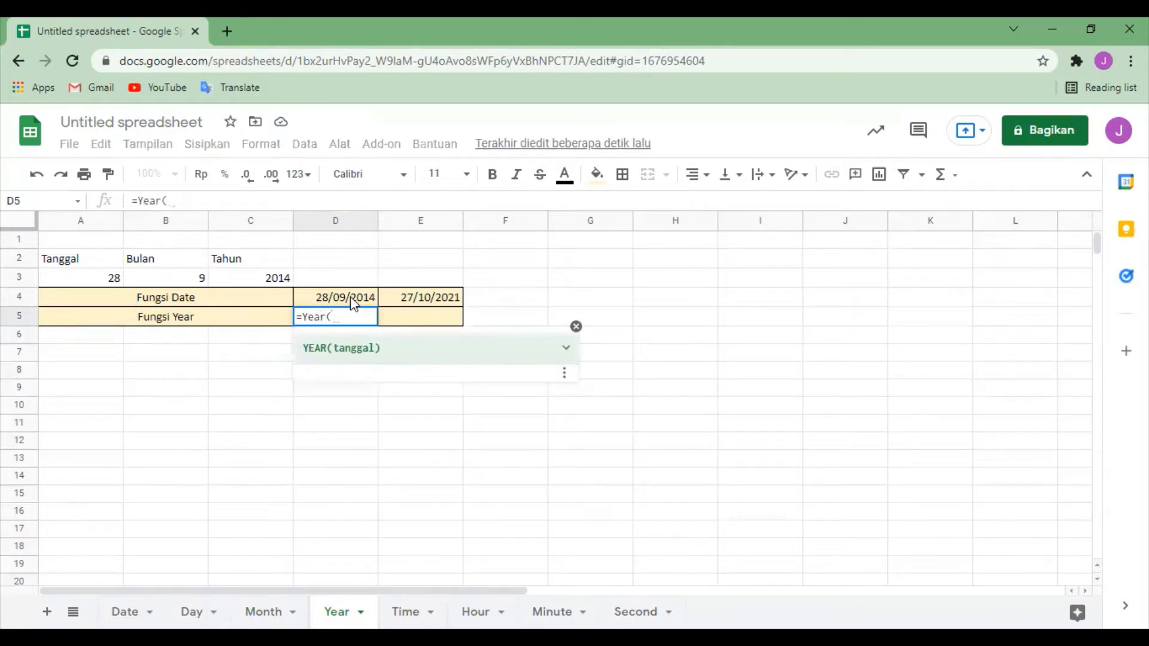
pyautogui.click(350, 296)
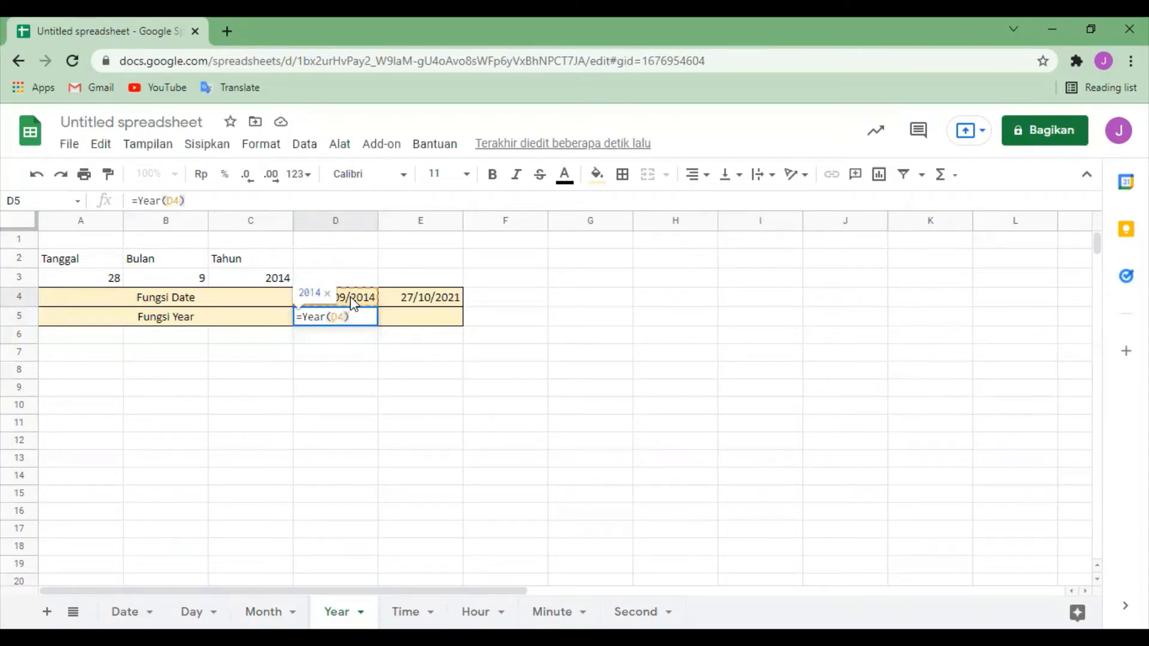
pyautogui.press('Return')
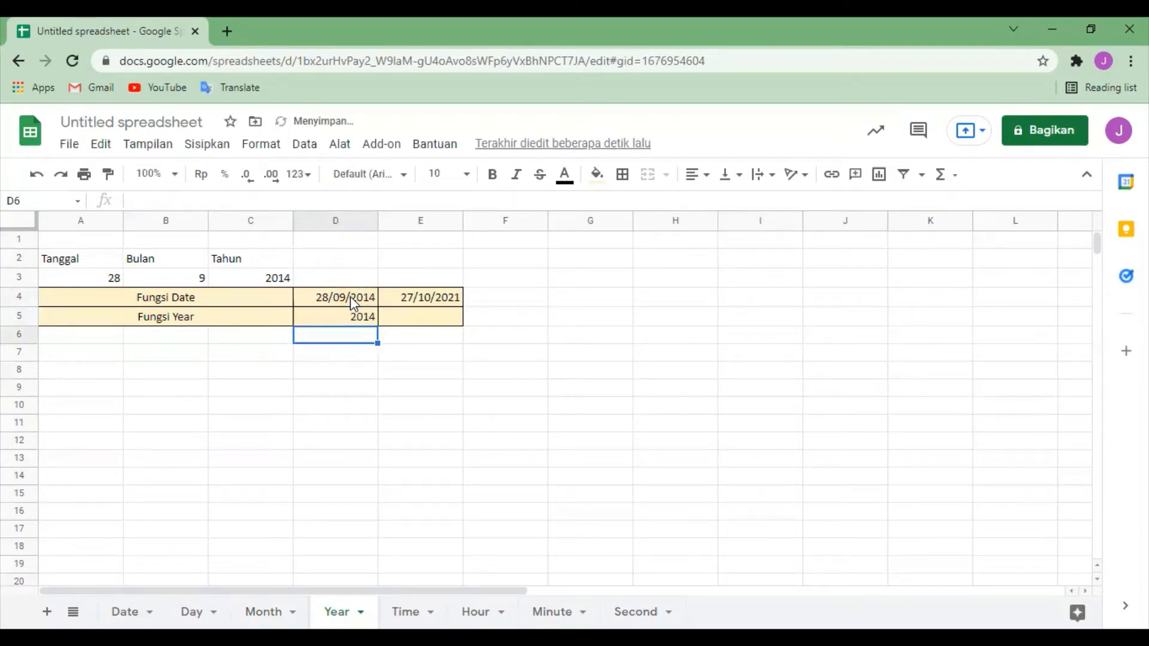
# Step: Enter the formula =Year(E3) in cell E5 as the second Fungsi Year result
pyautogui.click(404, 326)
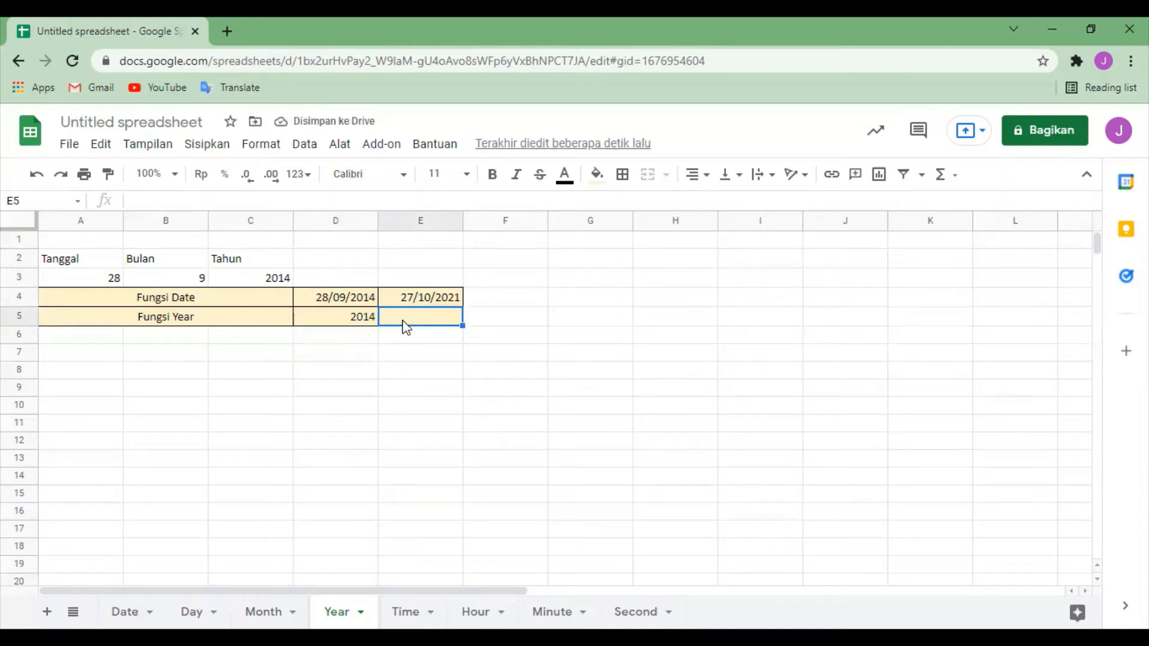
pyautogui.write('=')
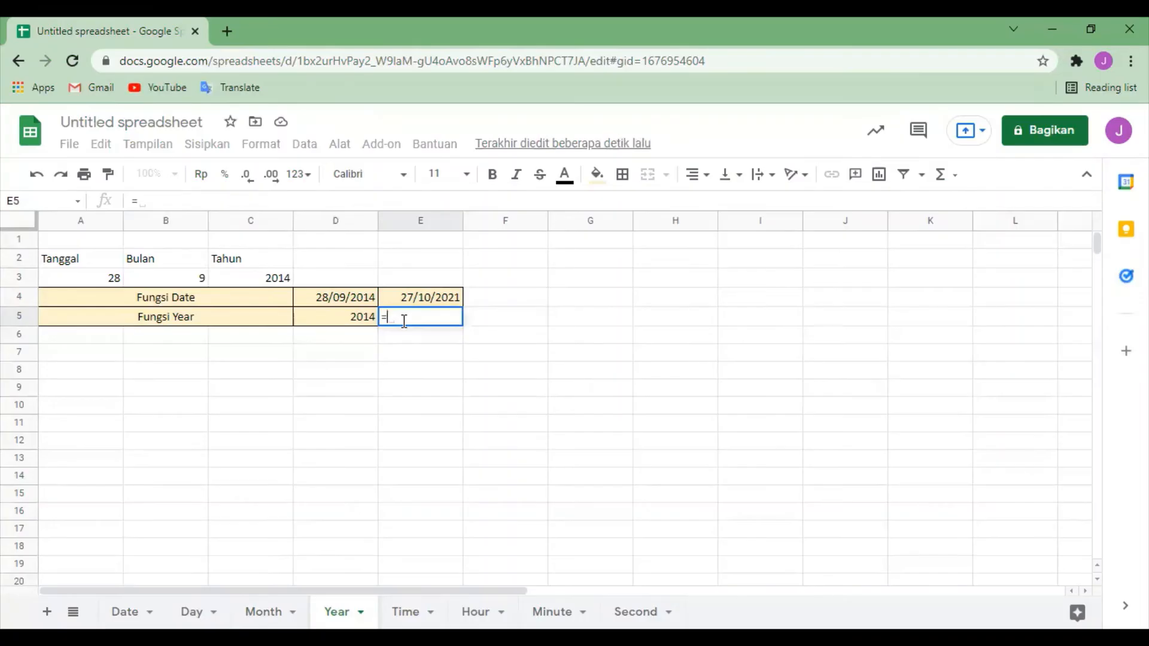
pyautogui.write('Year(')
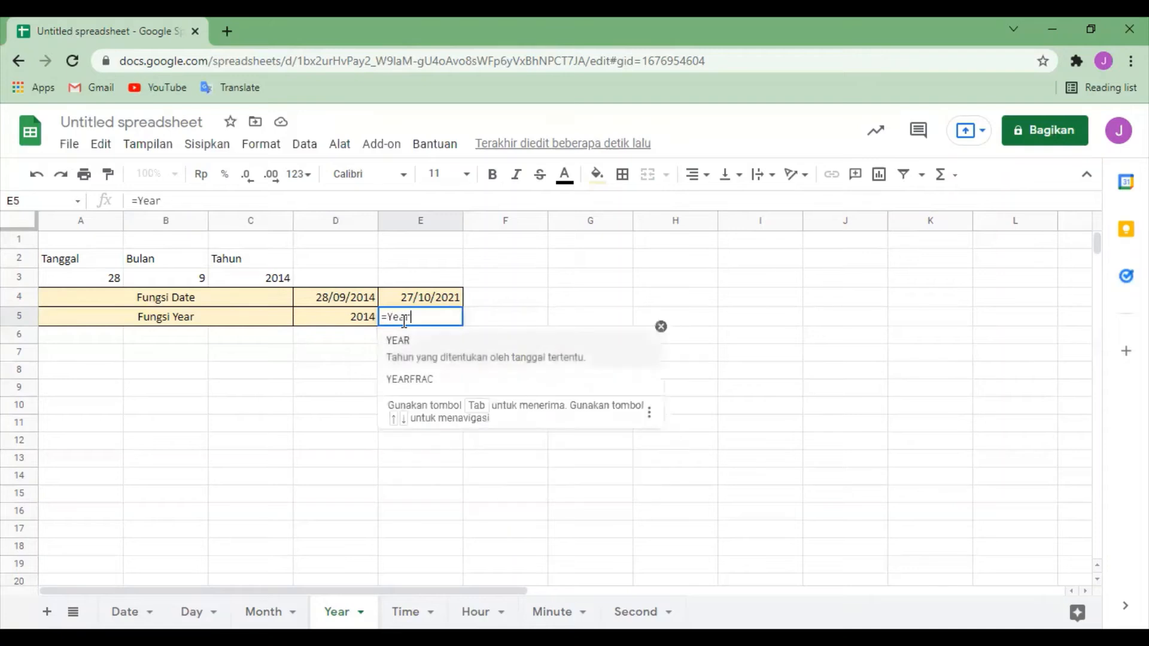
pyautogui.click(415, 285)
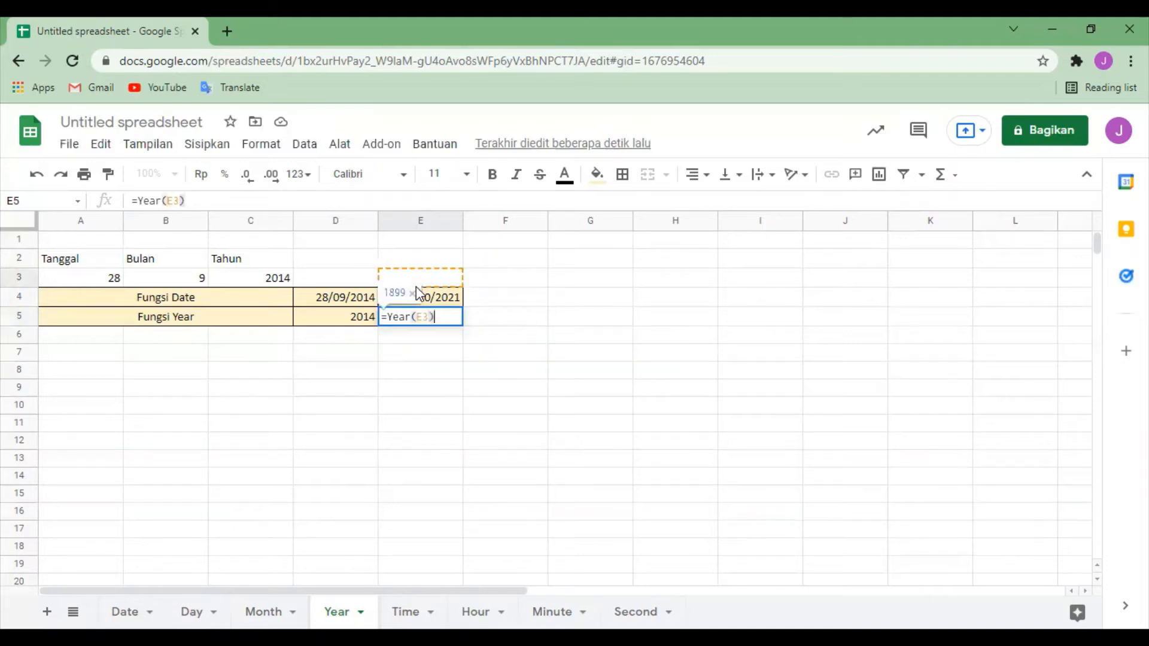
pyautogui.press('Return')
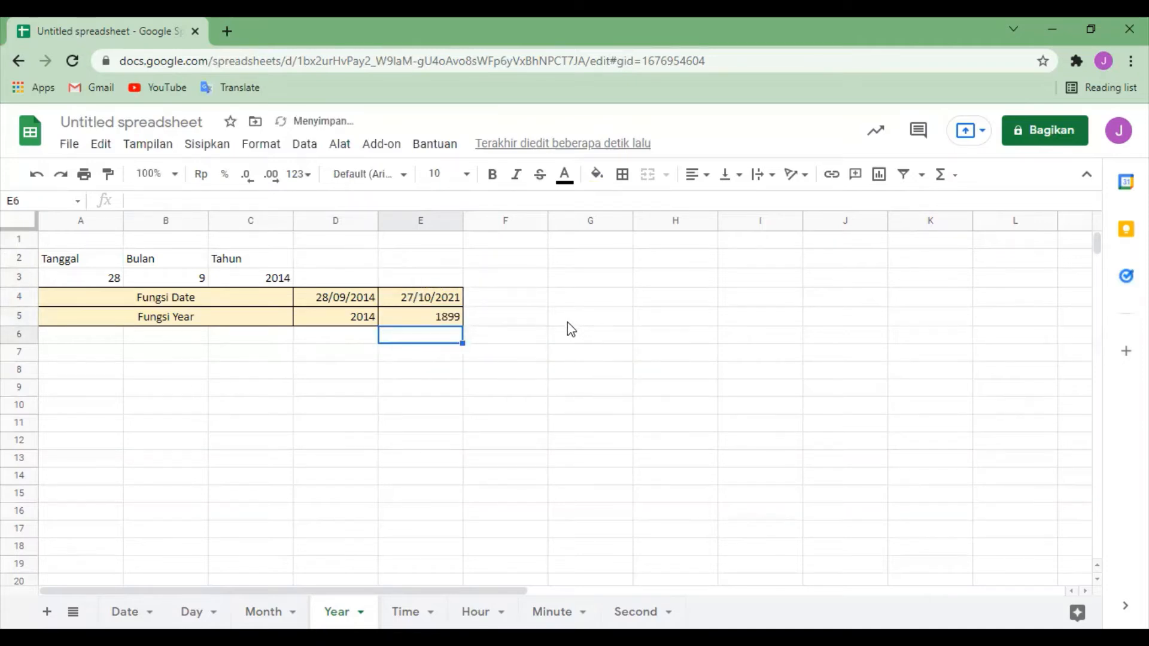
# Step: Check the Fungsi Year formula in E5 against its source date and correct its reference to E4
pyautogui.click(419, 317)
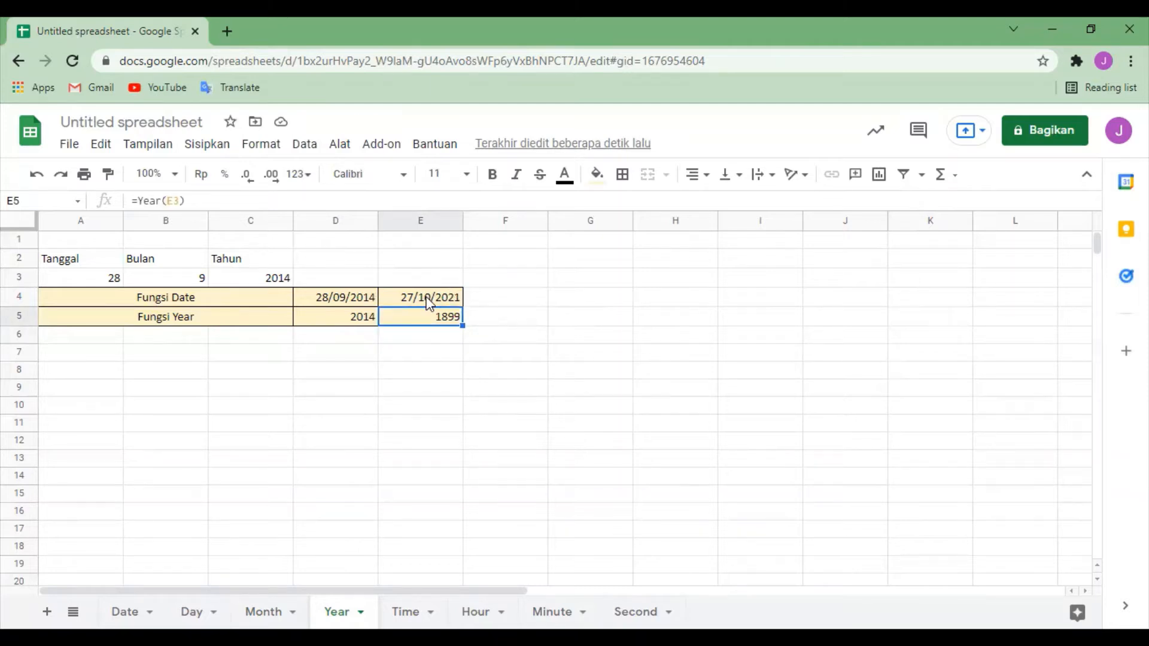
pyautogui.click(427, 297)
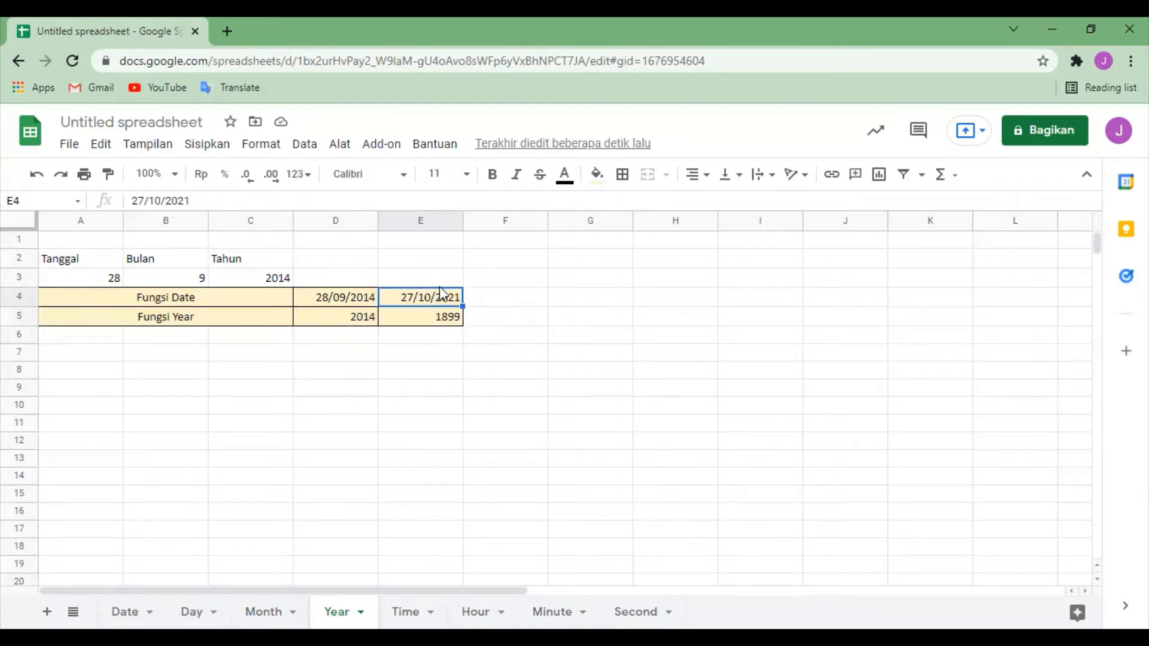
pyautogui.click(440, 286)
pyautogui.click(444, 315)
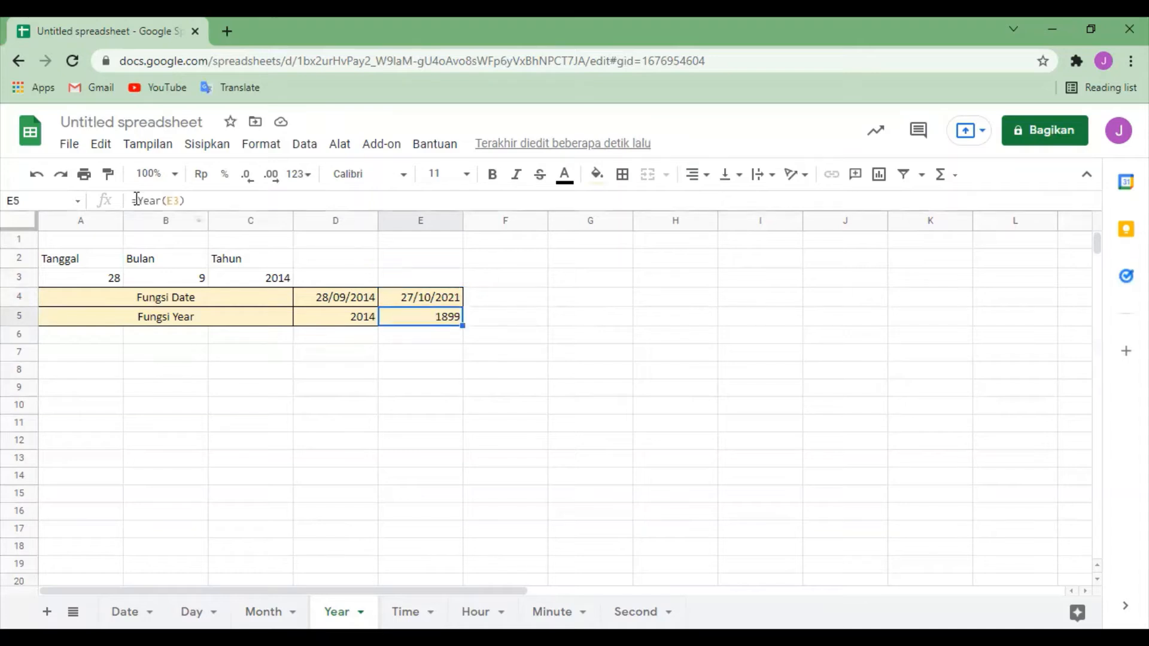
pyautogui.click(180, 201)
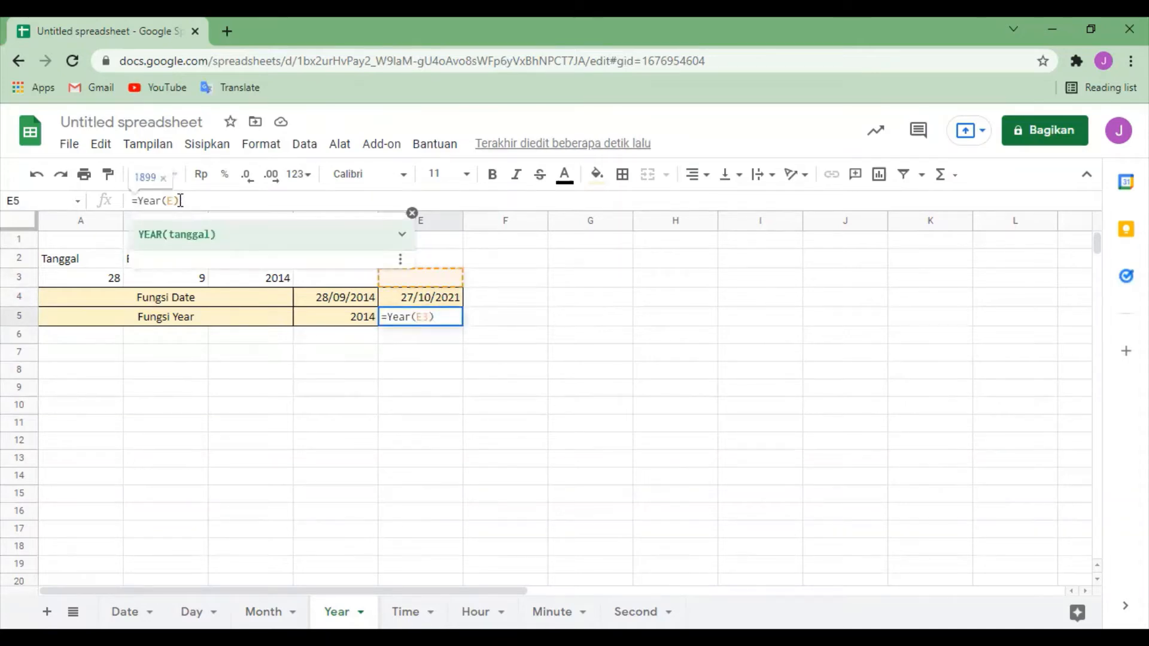
pyautogui.press('BackSpace')
pyautogui.write('4')
pyautogui.press('Return')
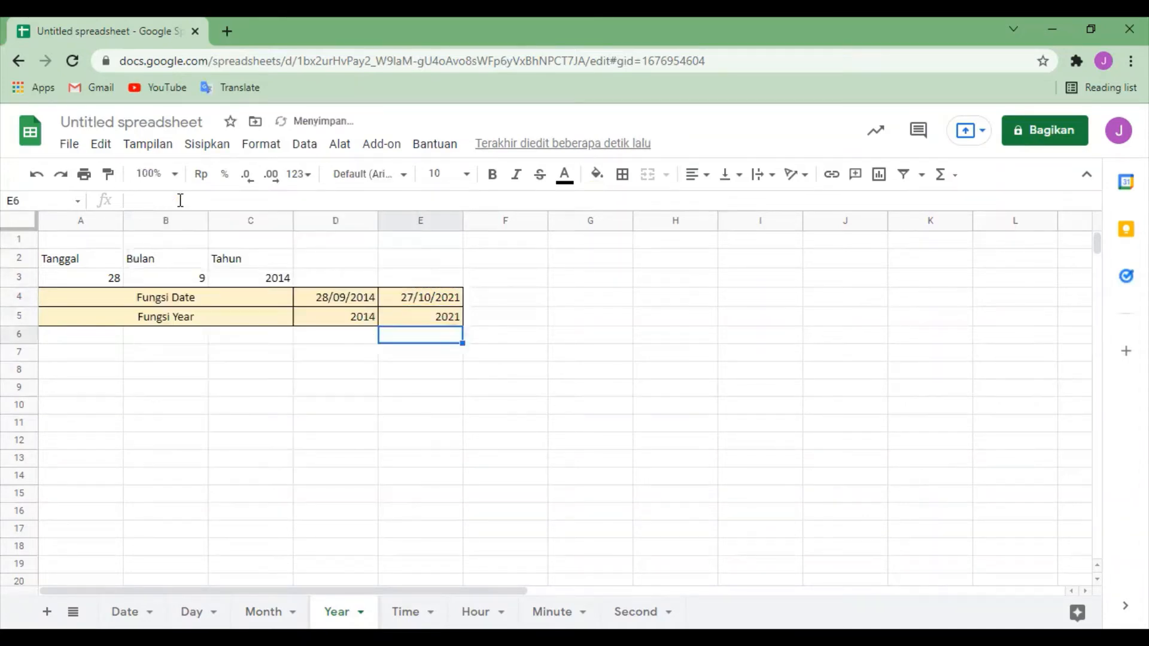
pyautogui.click(539, 320)
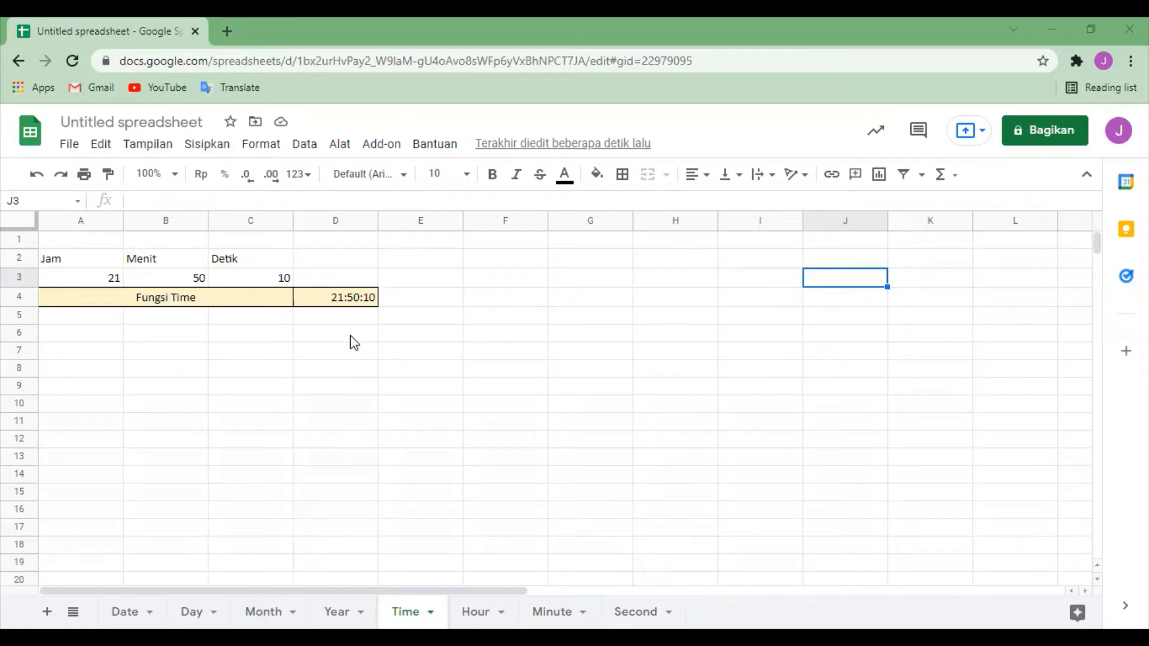
# Step: Clear the Fungsi Time result in cell D4 of the Time sheet and re-enter it as =Time(A3;B3;C3)
pyautogui.click(350, 305)
pyautogui.press('Delete')
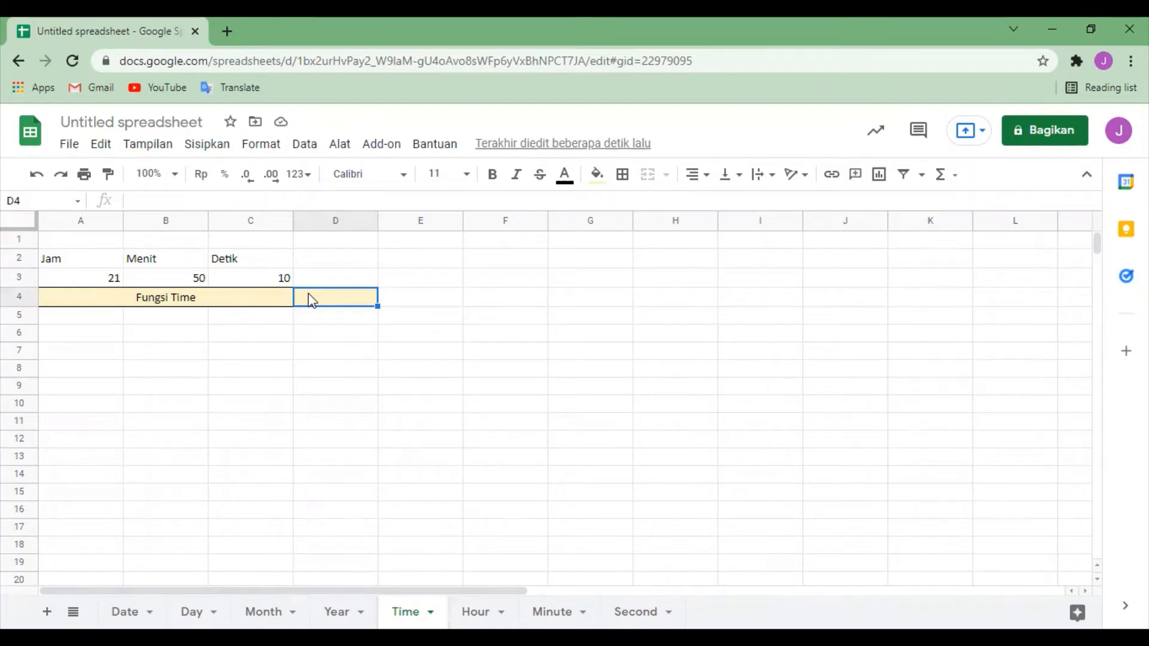
pyautogui.write('=')
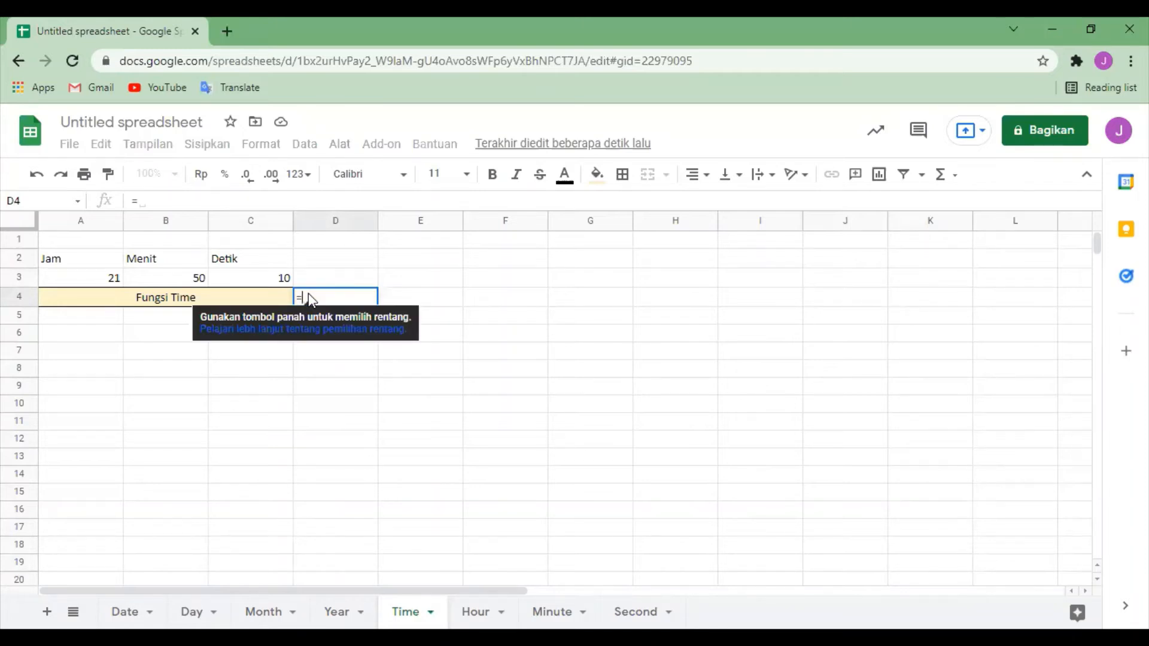
pyautogui.write('T')
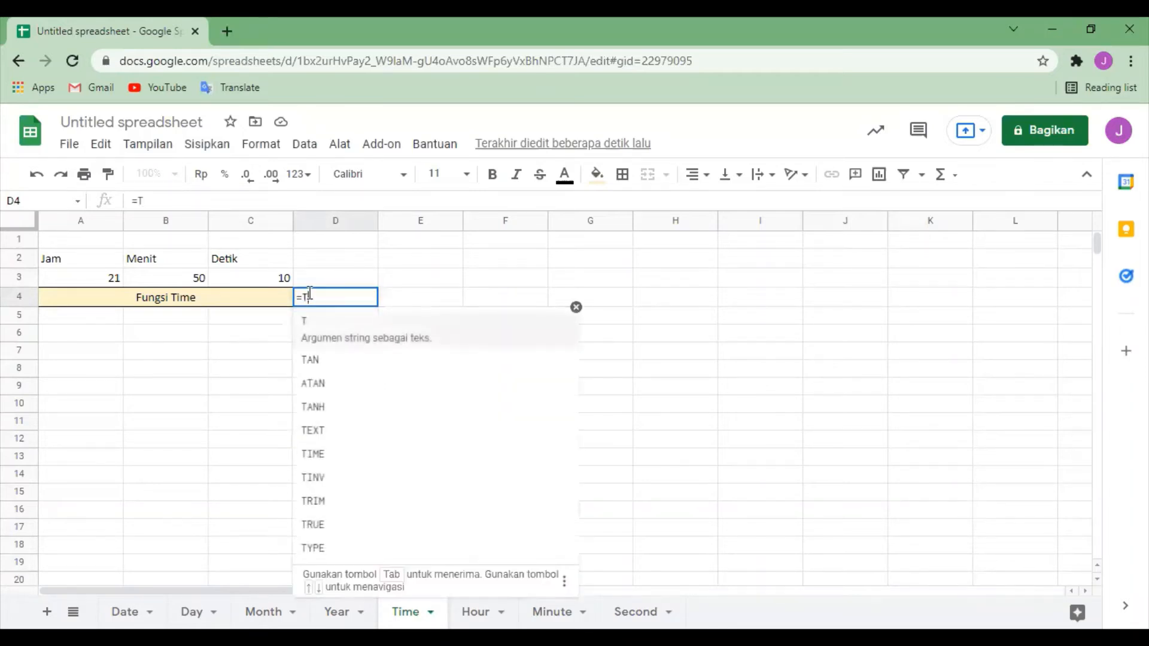
pyautogui.write('ime(')
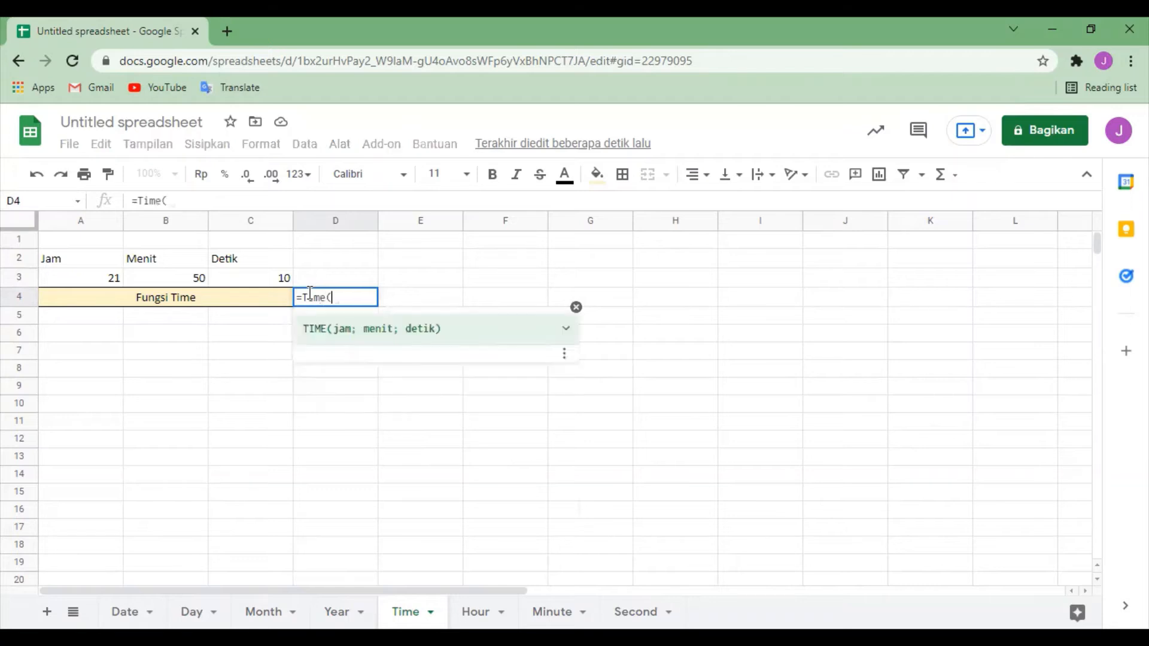
pyautogui.click(49, 272)
pyautogui.write(';')
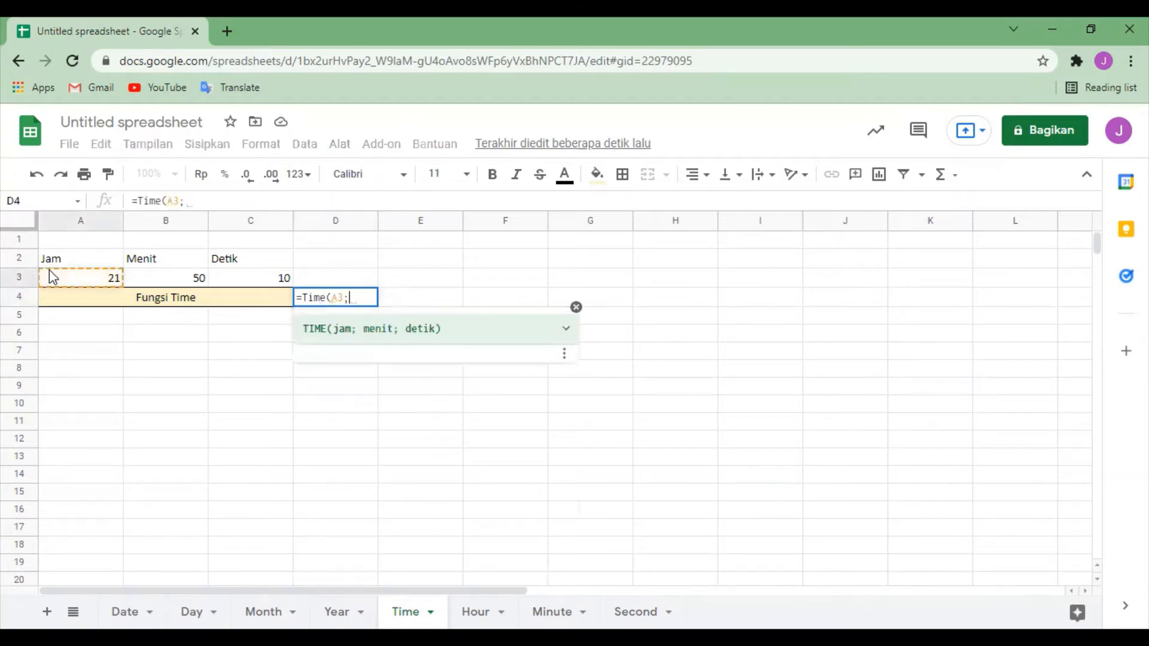
pyautogui.click(168, 283)
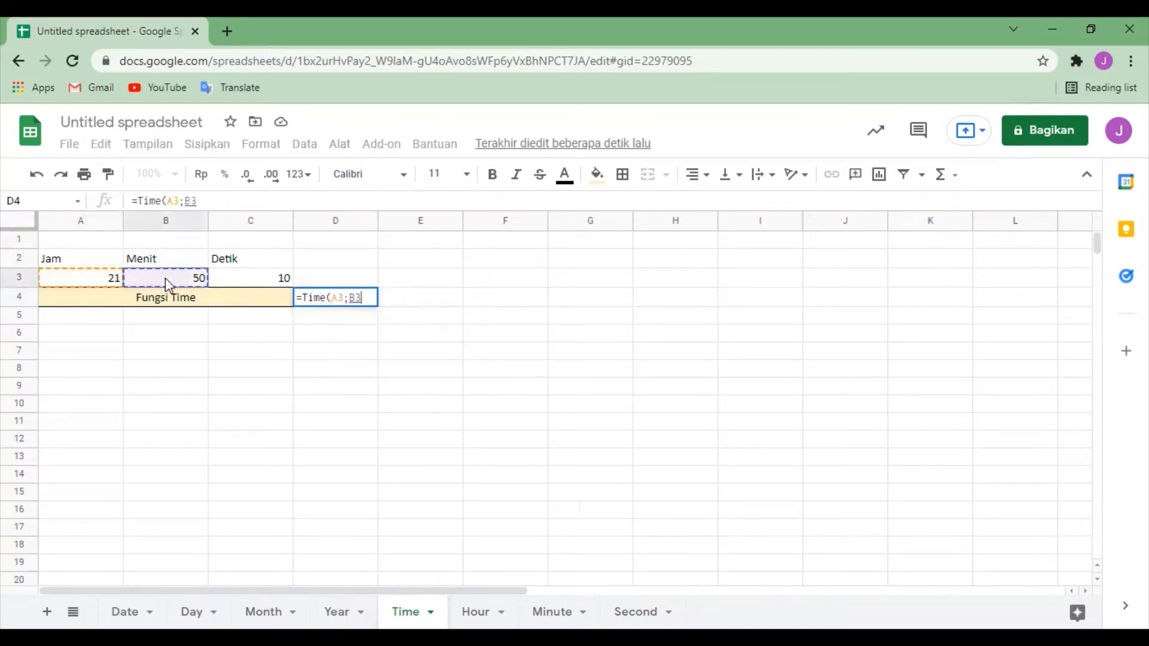
pyautogui.write(';')
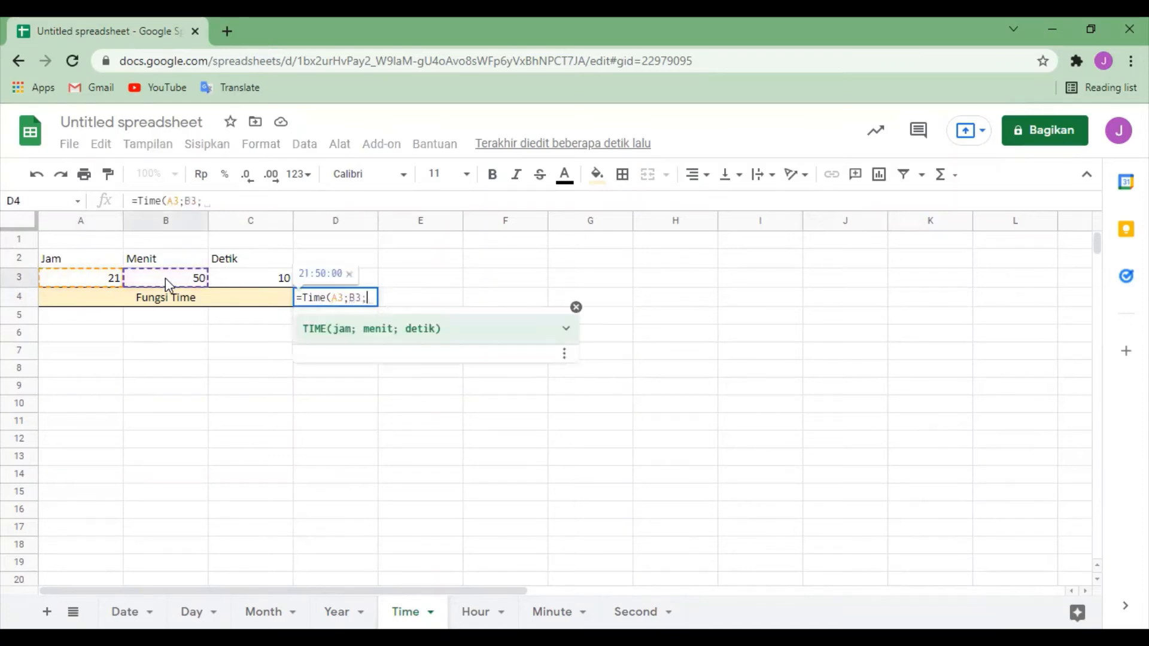
pyautogui.click(245, 280)
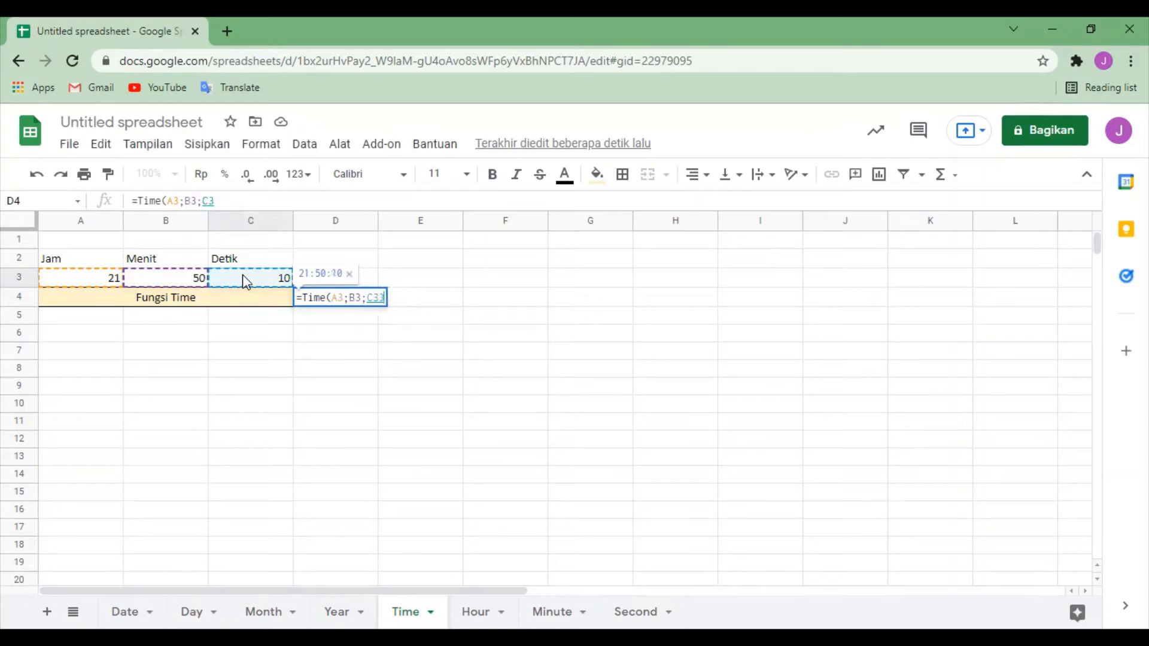
pyautogui.write(')')
pyautogui.press('Return')
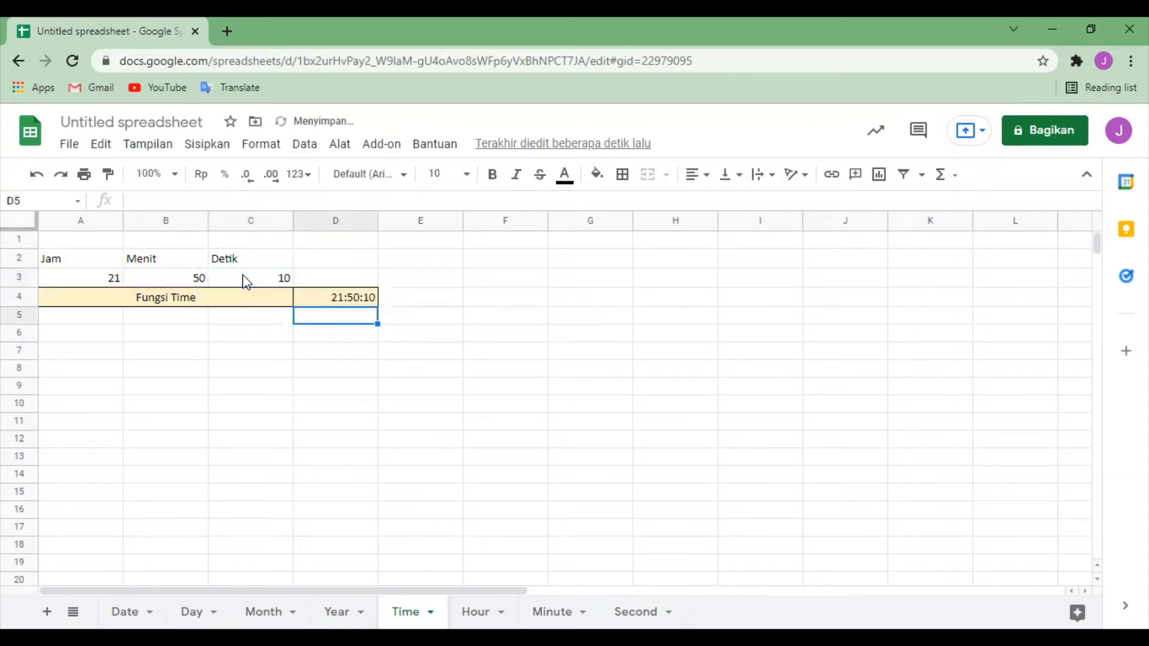
pyautogui.click(563, 355)
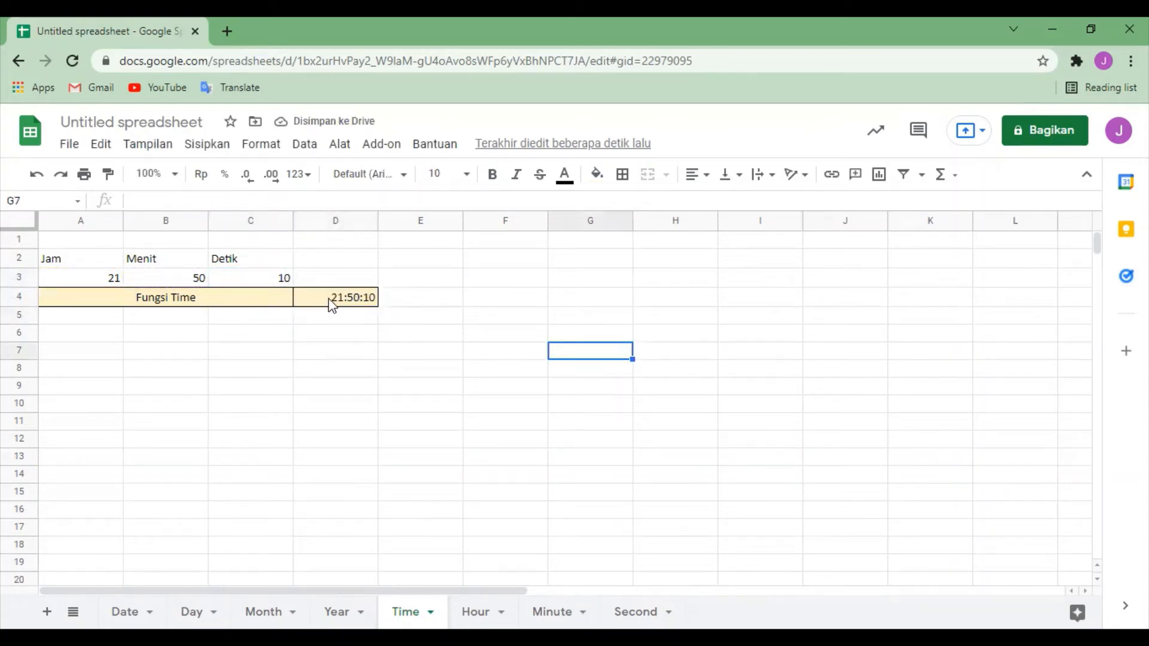
pyautogui.click(358, 301)
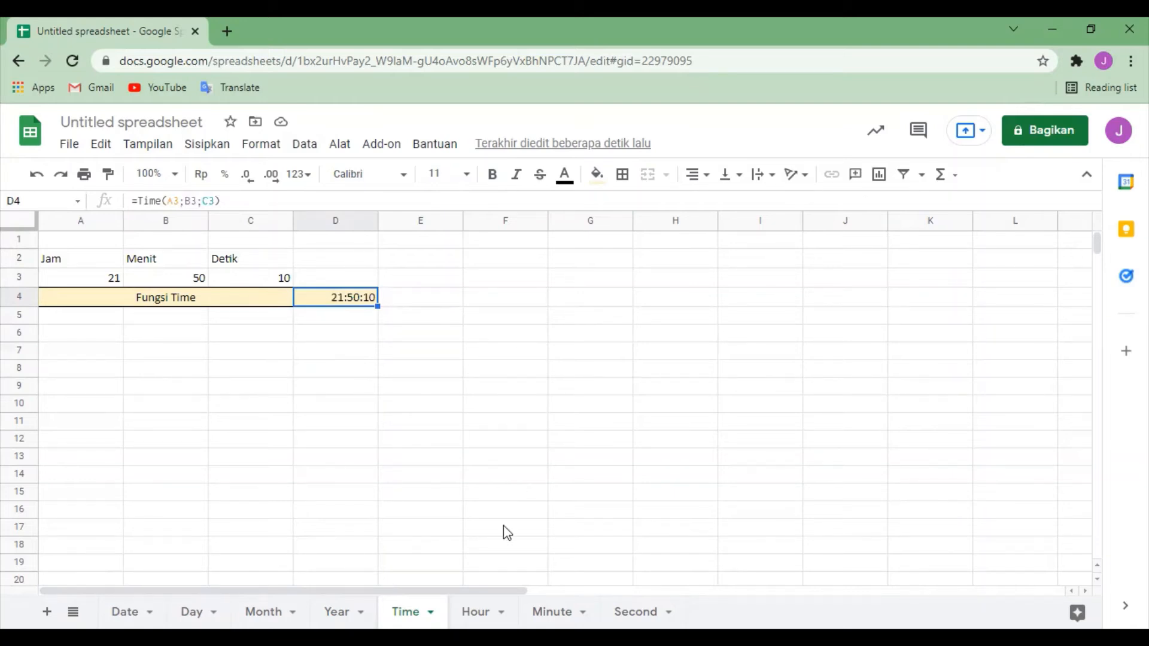
# Step: Switch to the Hour sheet and clear both Fungsi Hour results in cells D5:E5
pyautogui.click(479, 612)
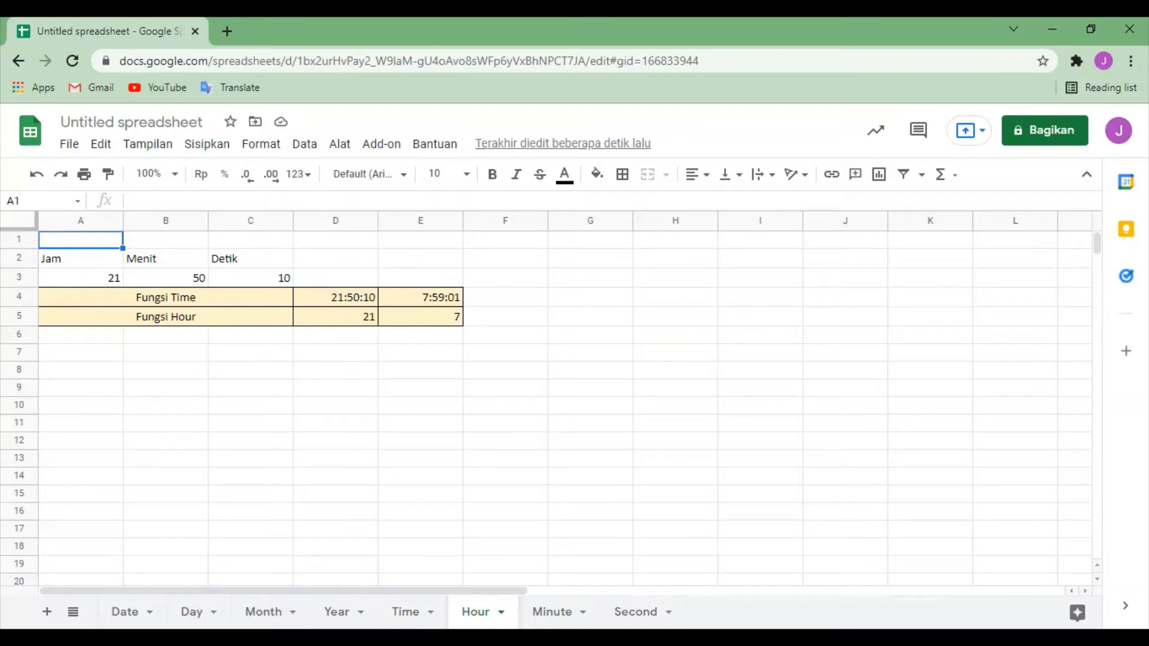
pyautogui.click(360, 318)
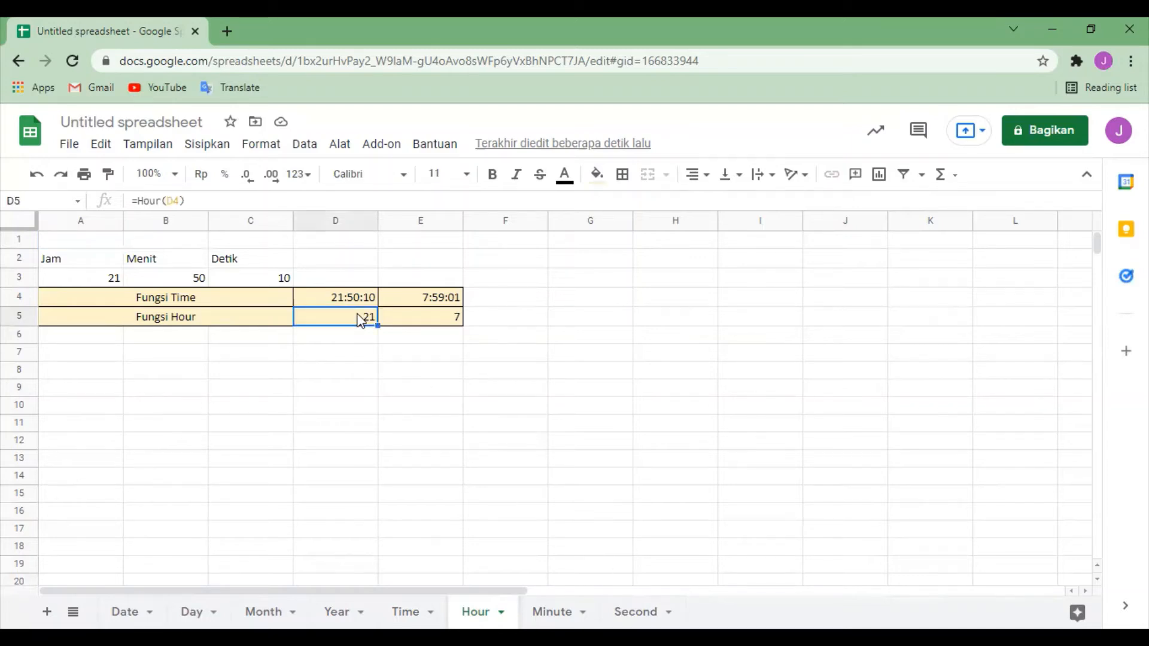
pyautogui.hotkey('shift', 'Right')
pyautogui.press('Delete')
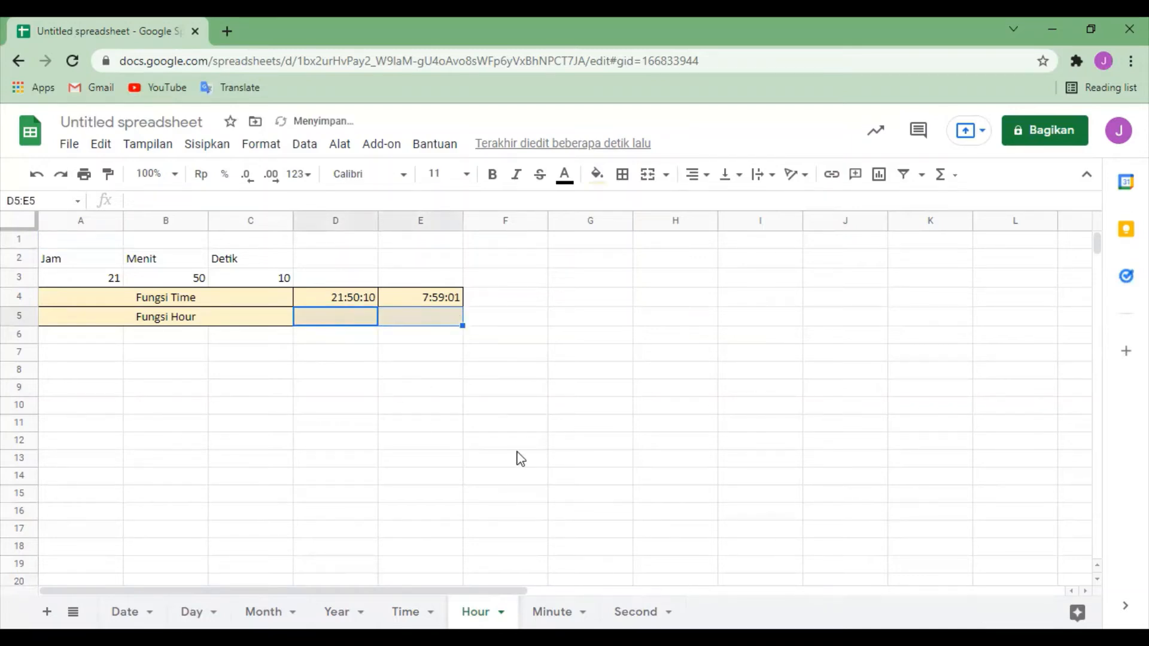
pyautogui.click(516, 446)
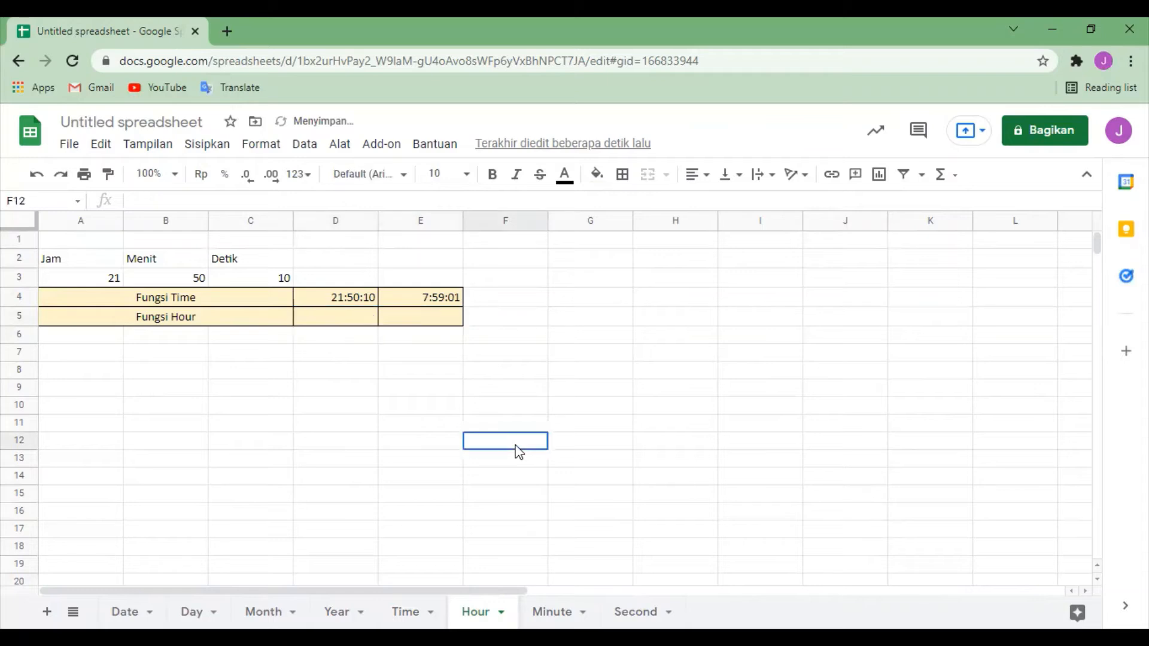
# Step: Enter the formula =Hour(D4) in cell D5 as the first Fungsi Hour result and check it against the Jam value in A3
pyautogui.click(340, 303)
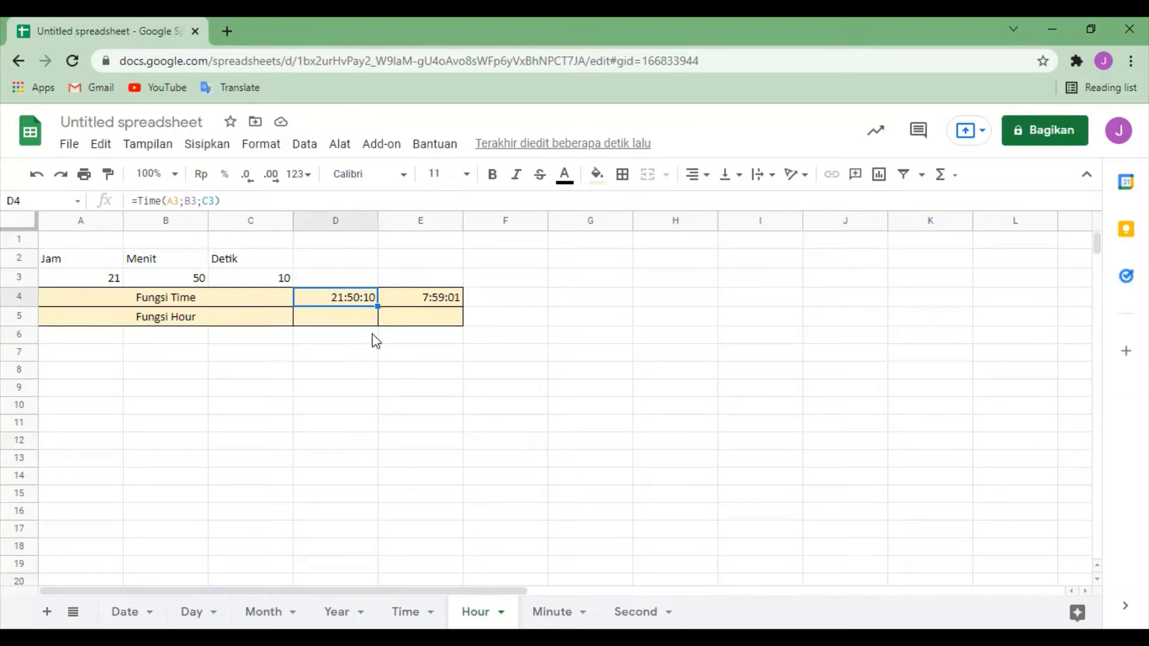
pyautogui.click(346, 326)
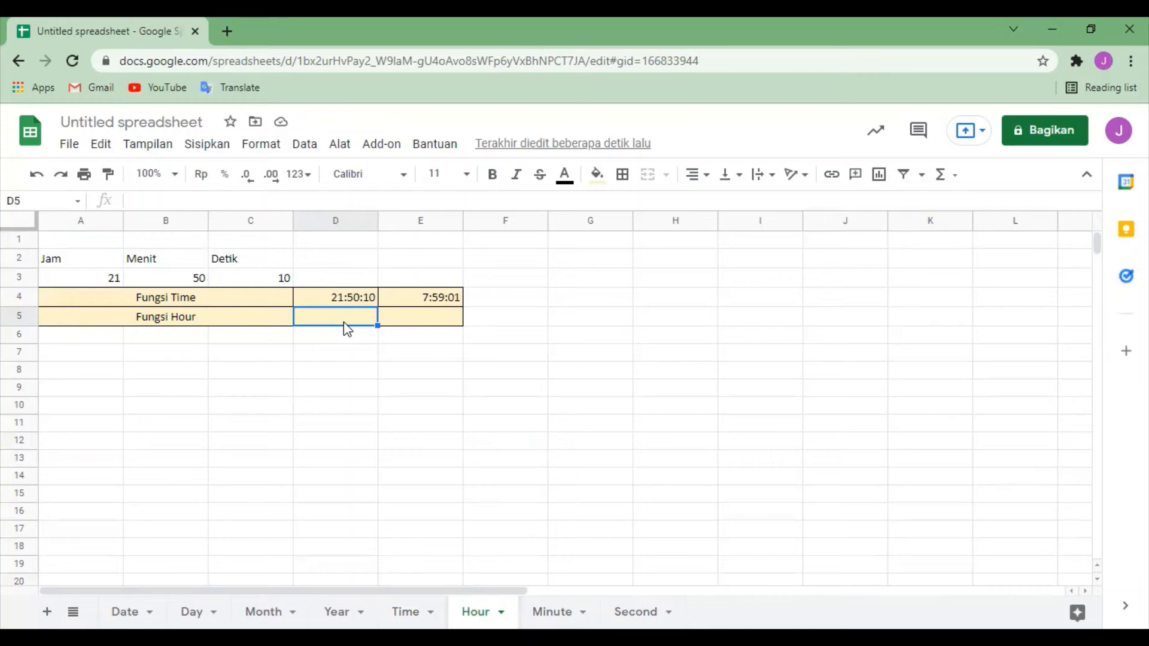
pyautogui.write('=H')
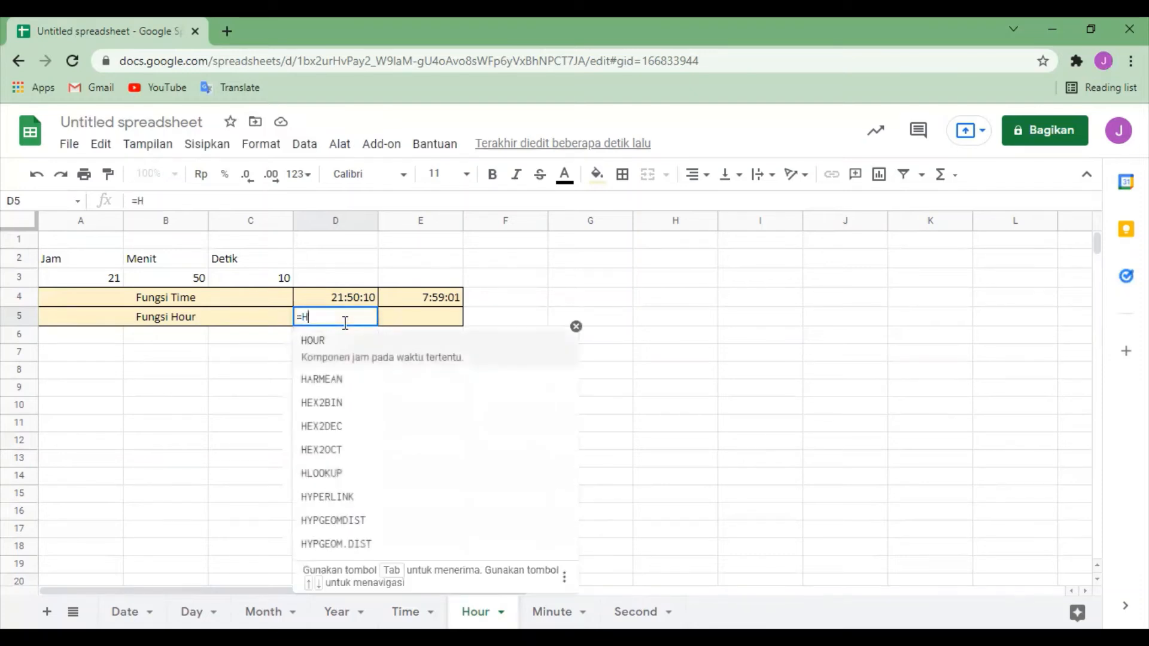
pyautogui.write('our(')
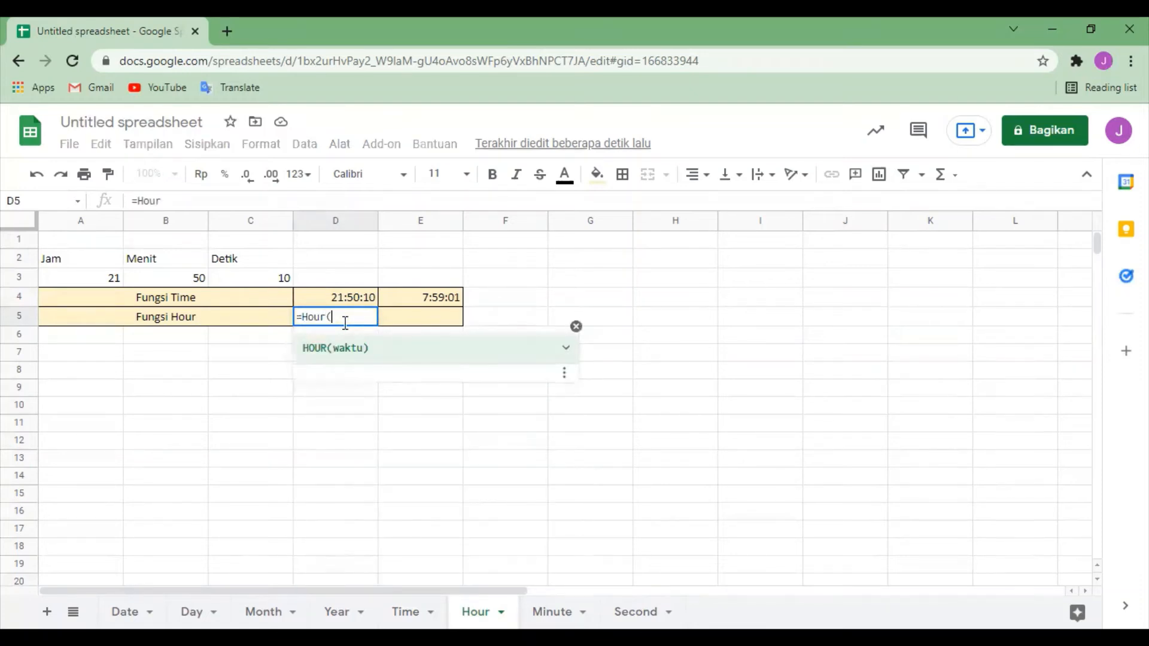
pyautogui.click(322, 291)
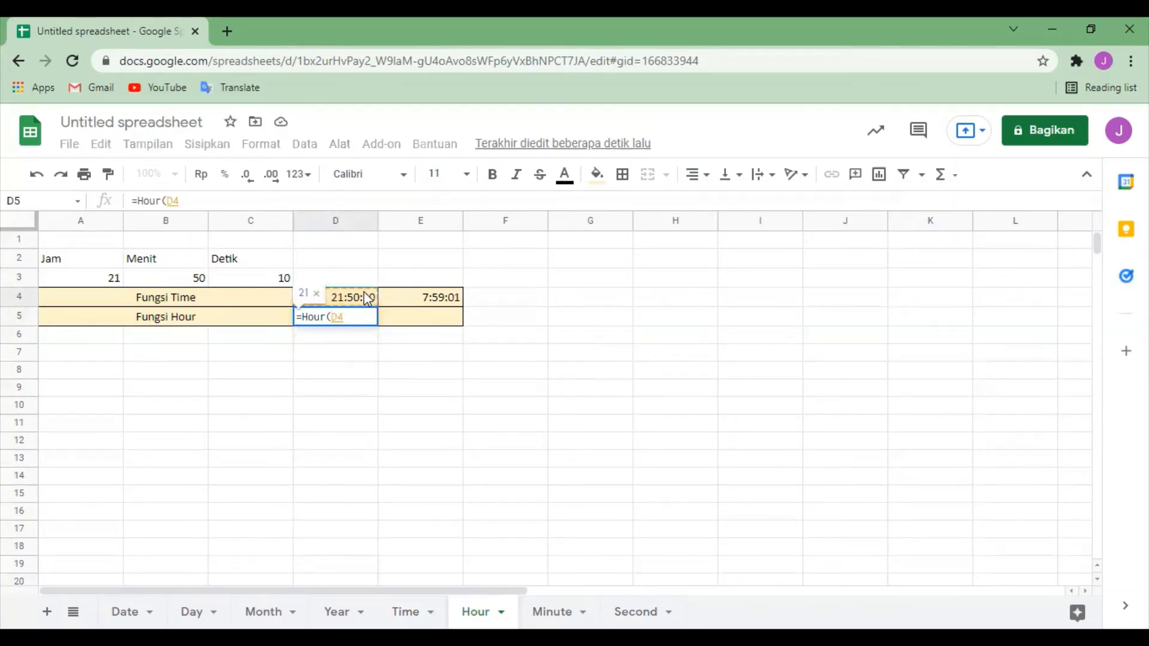
pyautogui.write(')')
pyautogui.press('Return')
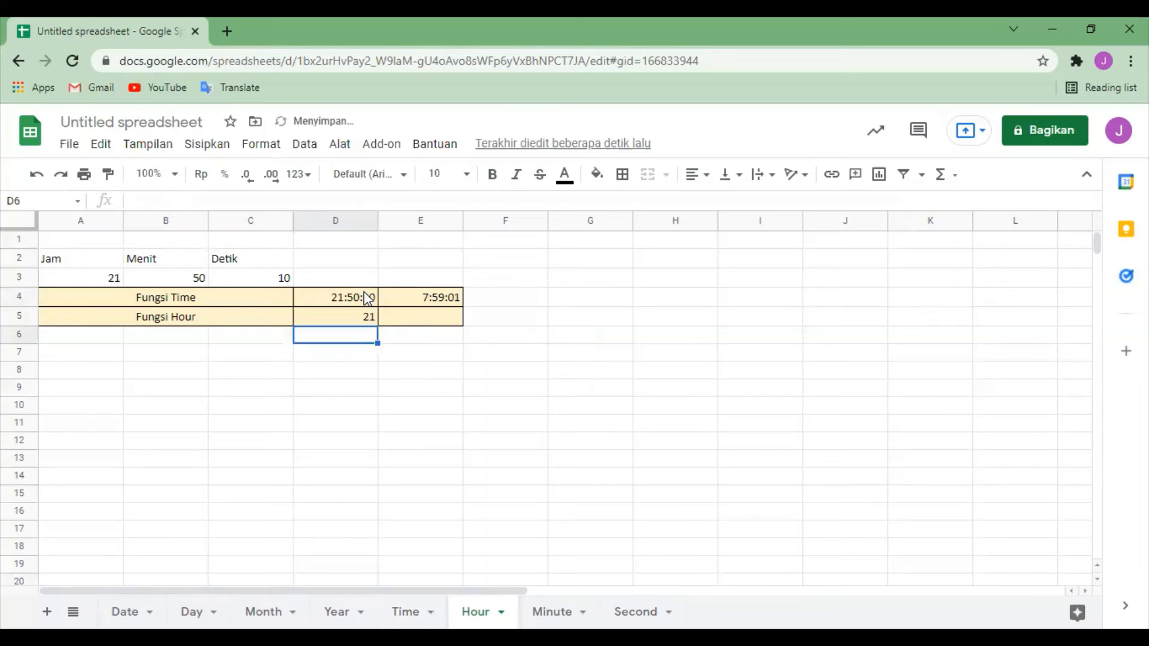
pyautogui.click(345, 319)
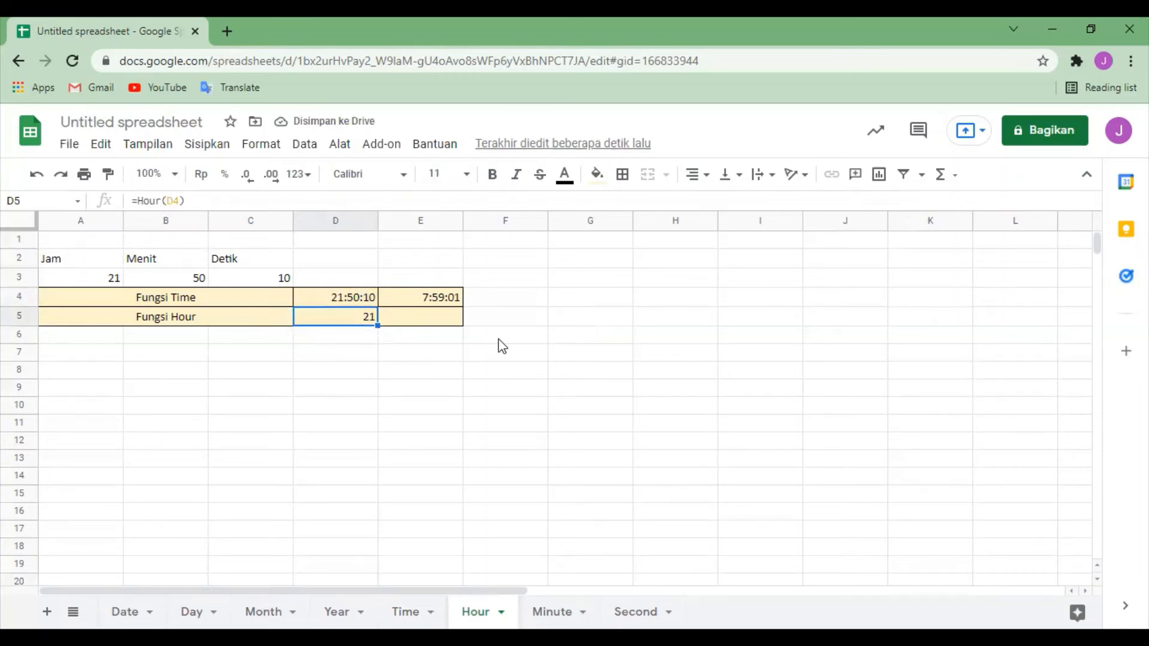
pyautogui.click(630, 280)
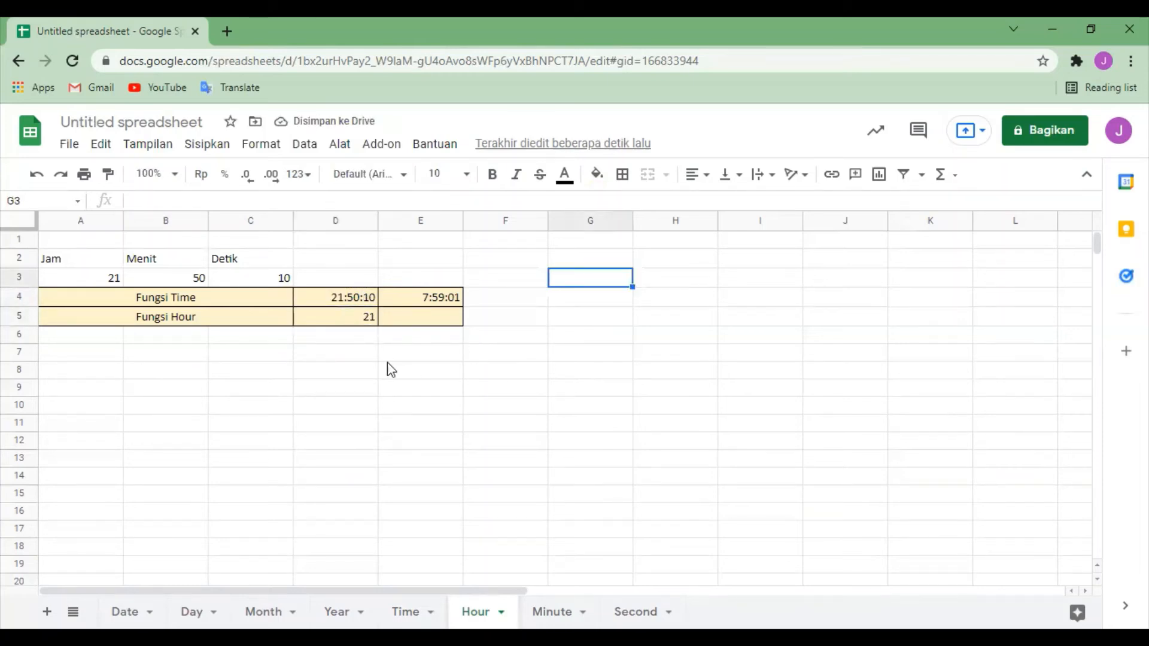
pyautogui.click(343, 331)
pyautogui.click(81, 277)
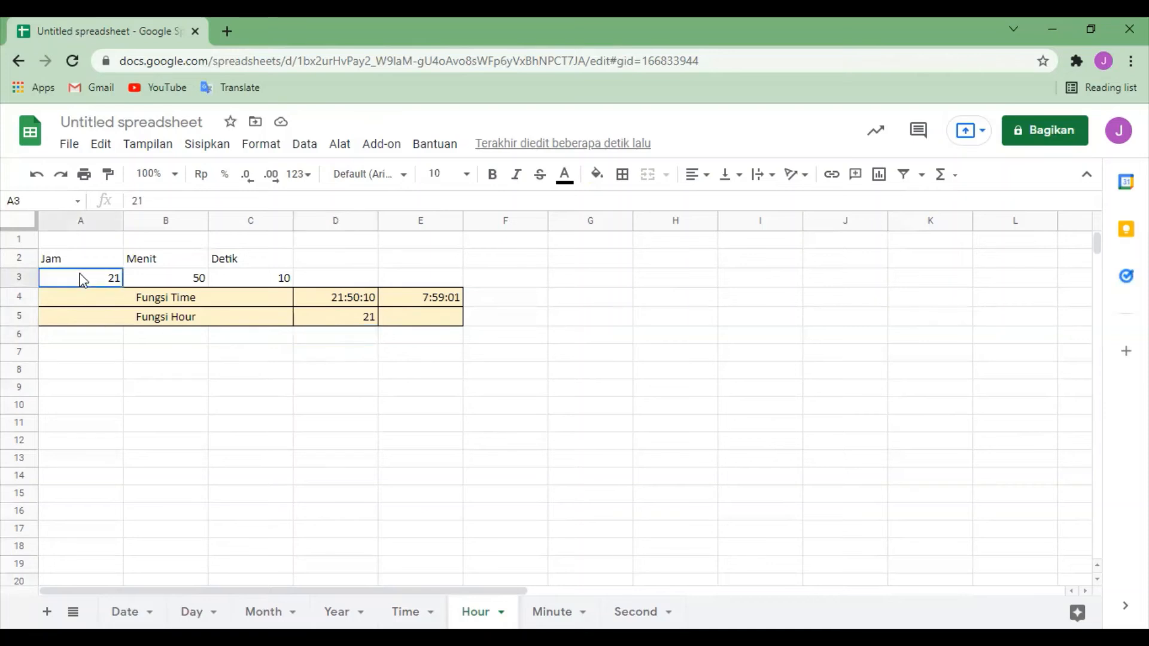
# Step: Enter the formula =Hour(E4) in cell E5 as the second Fungsi Hour result
pyautogui.click(433, 321)
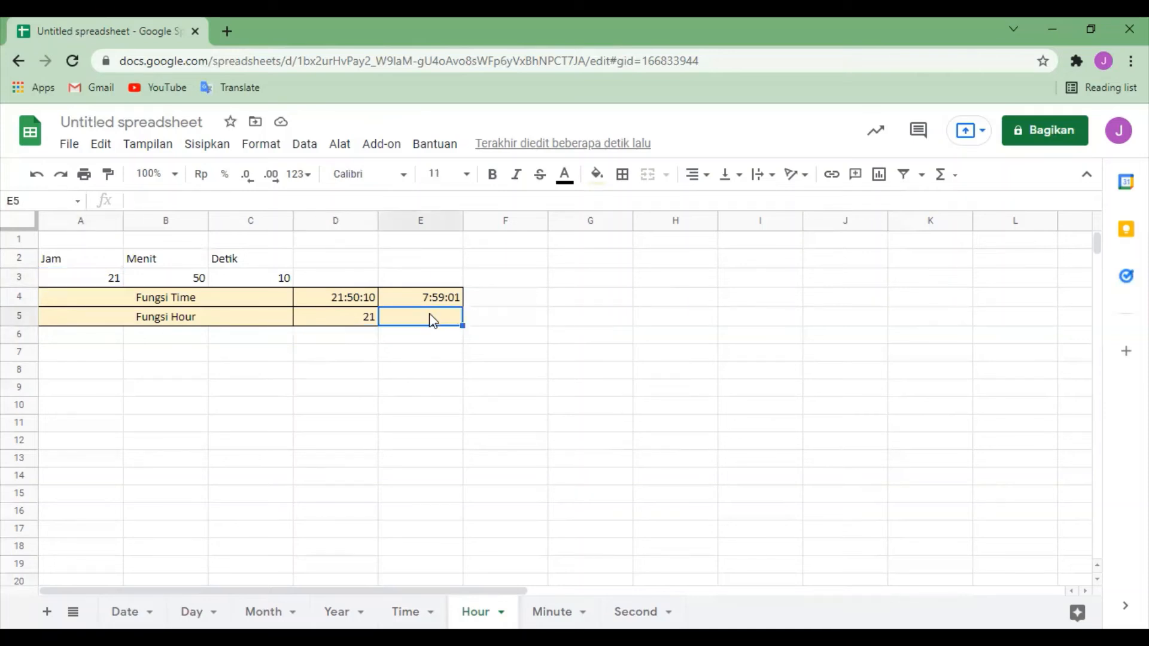
pyautogui.write('=')
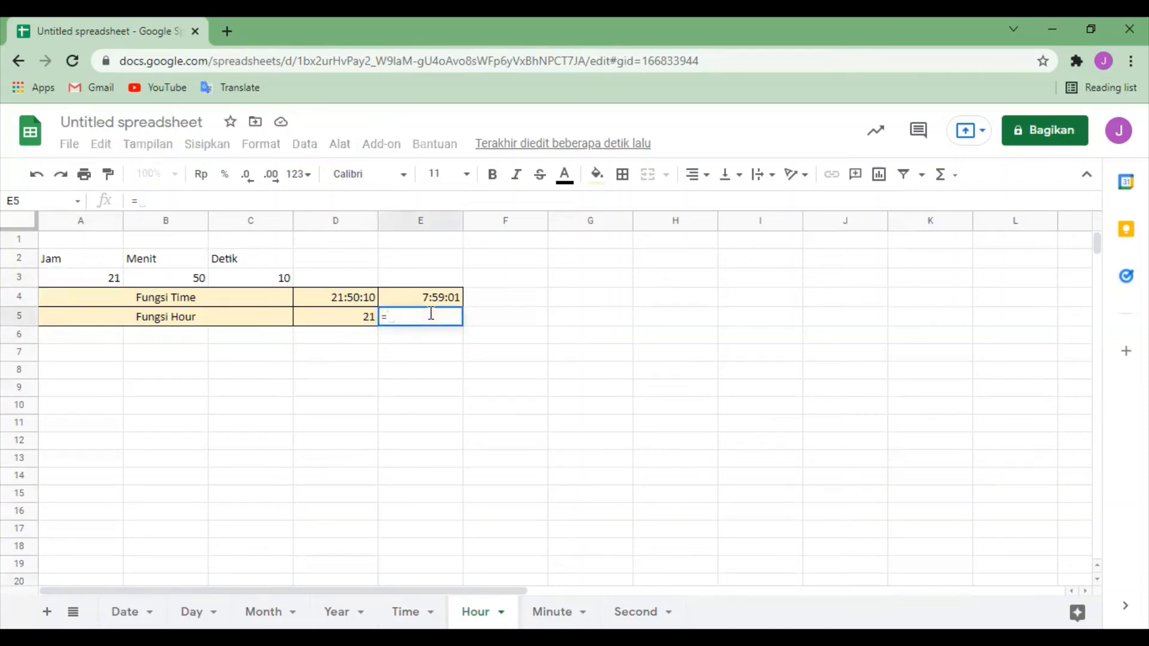
pyautogui.write('H')
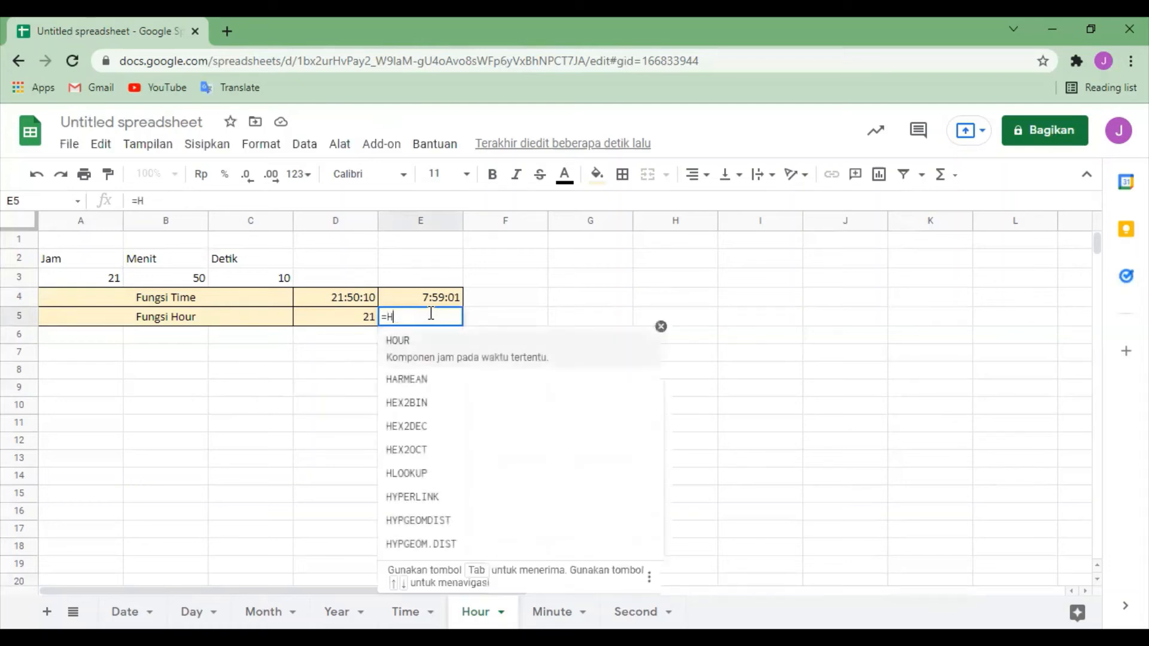
pyautogui.write('our(')
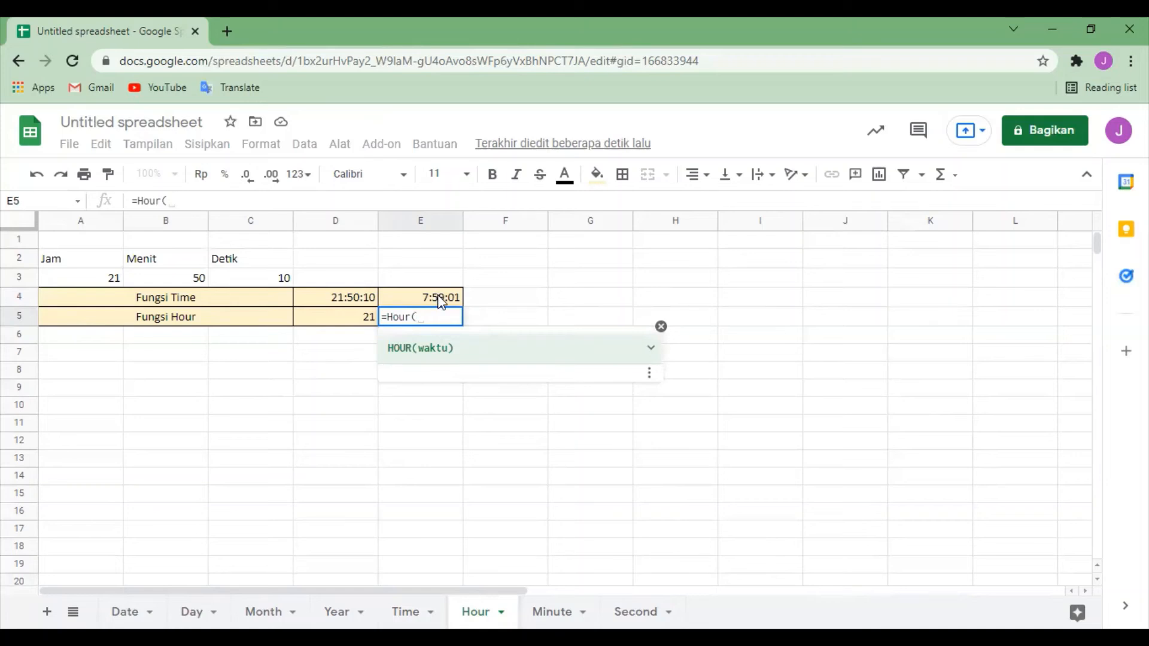
pyautogui.click(440, 298)
pyautogui.write(')')
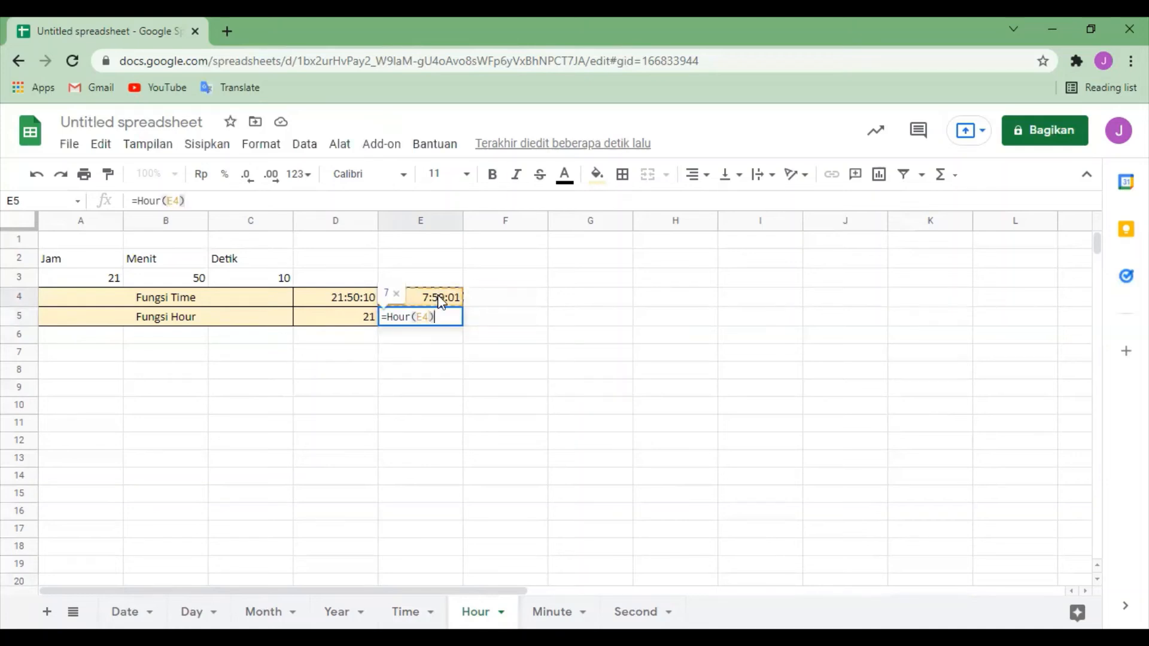
pyautogui.press('Return')
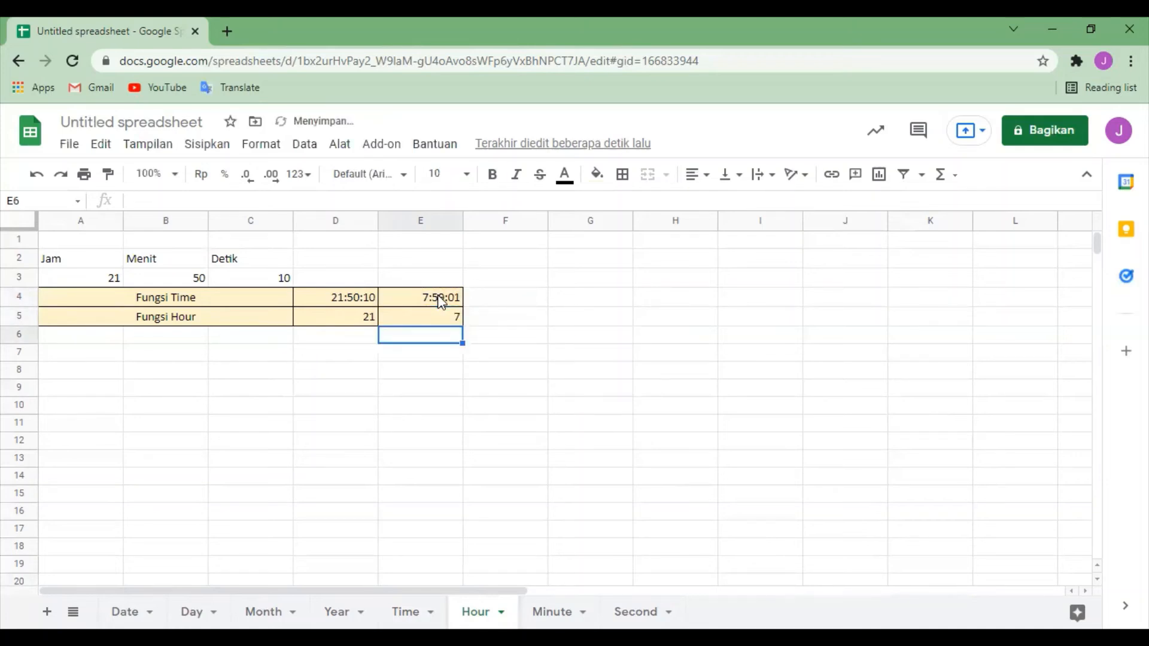
pyautogui.click(652, 374)
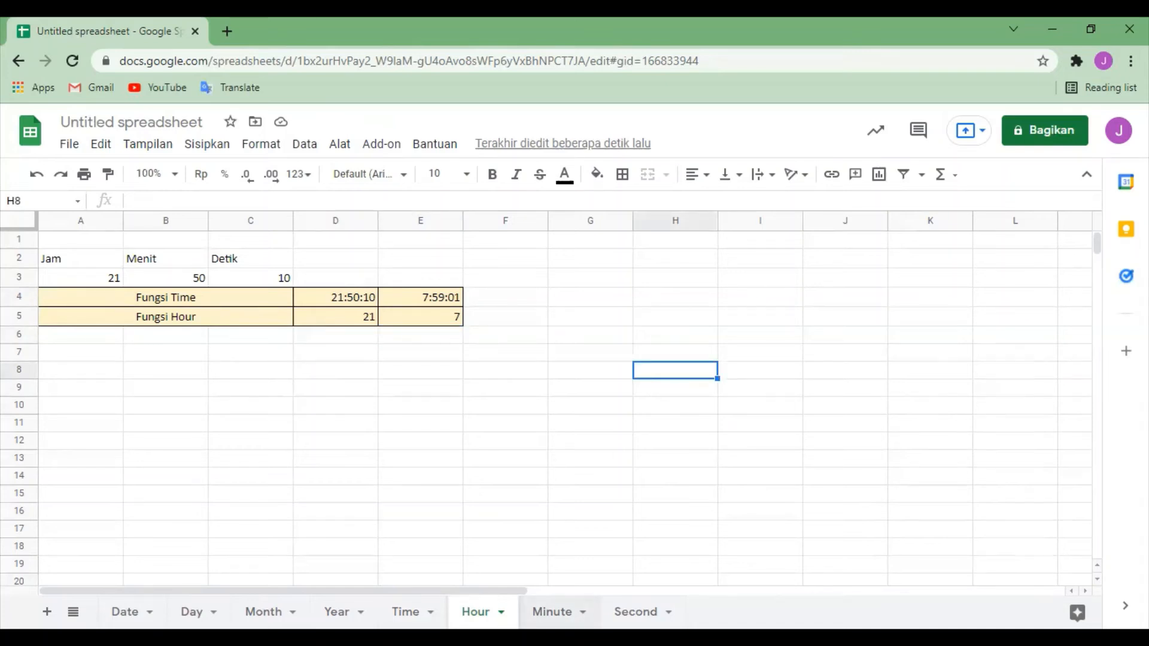
# Step: Switch to the Minute sheet and clear both Fungsi Minute results in cells D5:E5
pyautogui.click(553, 612)
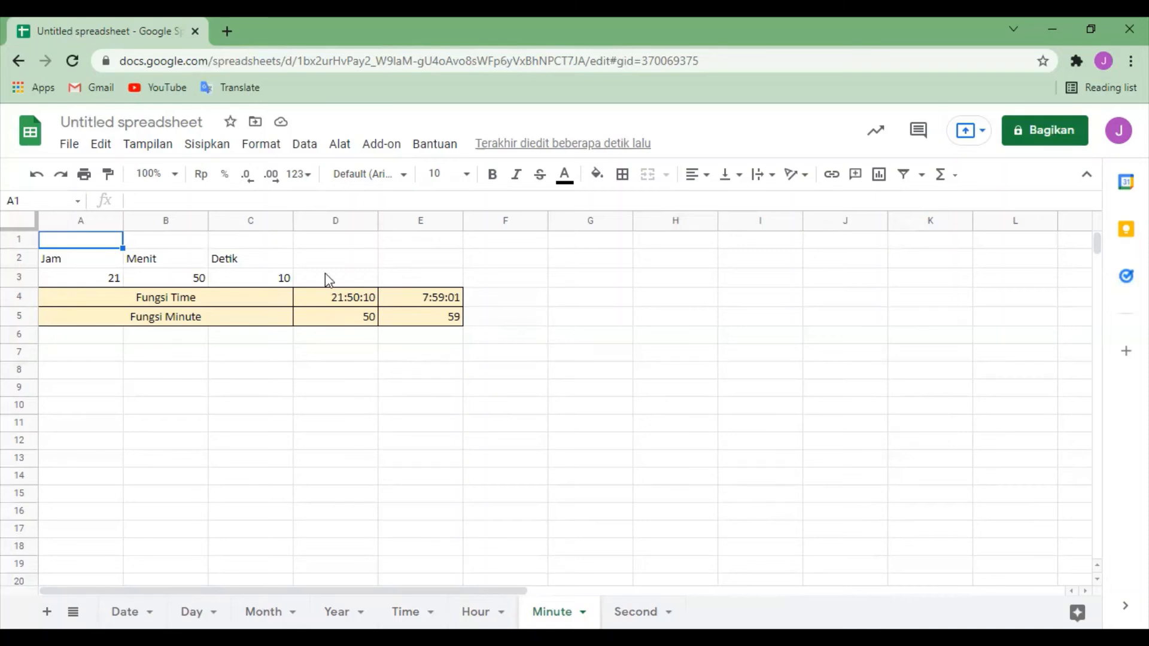
pyautogui.click(353, 323)
pyautogui.hotkey('shift', 'Right')
pyautogui.press('Delete')
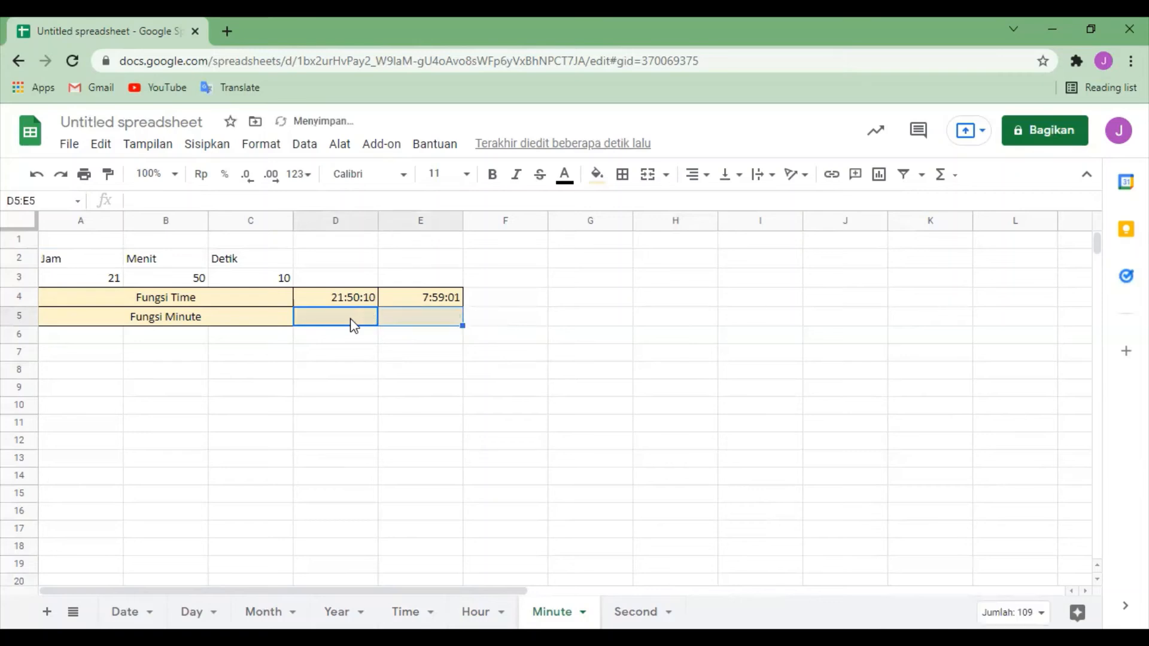
pyautogui.click(506, 476)
# Step: Enter the formula =Minute(D4) in cell D5 as the first Fungsi Minute result and check it against the time in D4
pyautogui.click(340, 323)
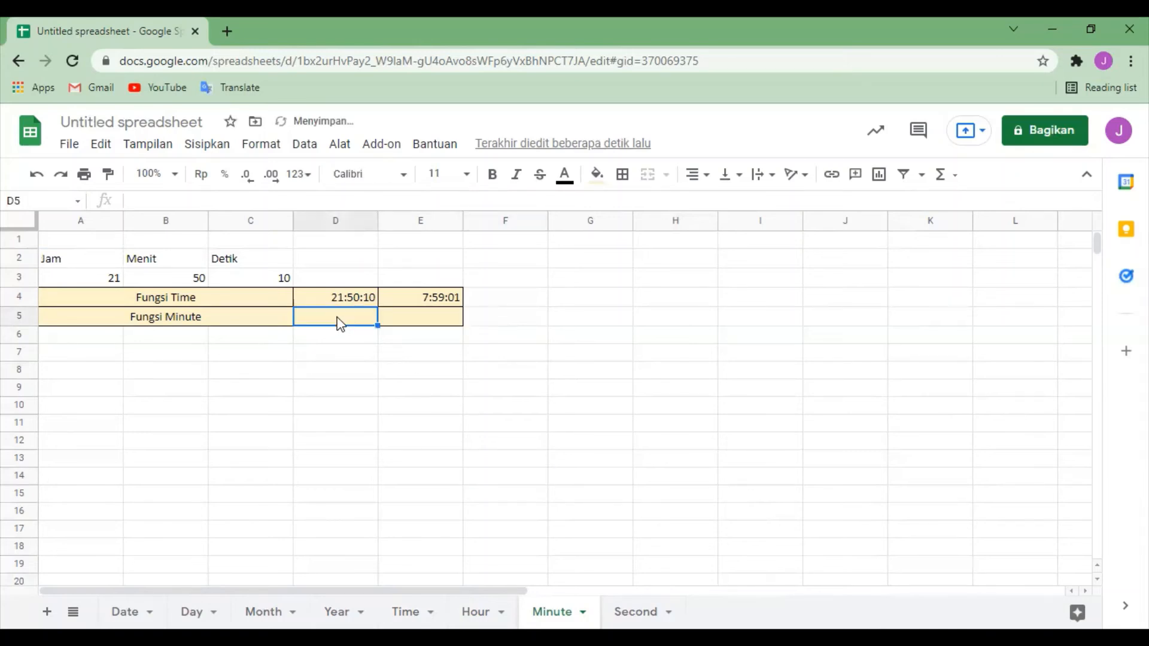
pyautogui.write('=')
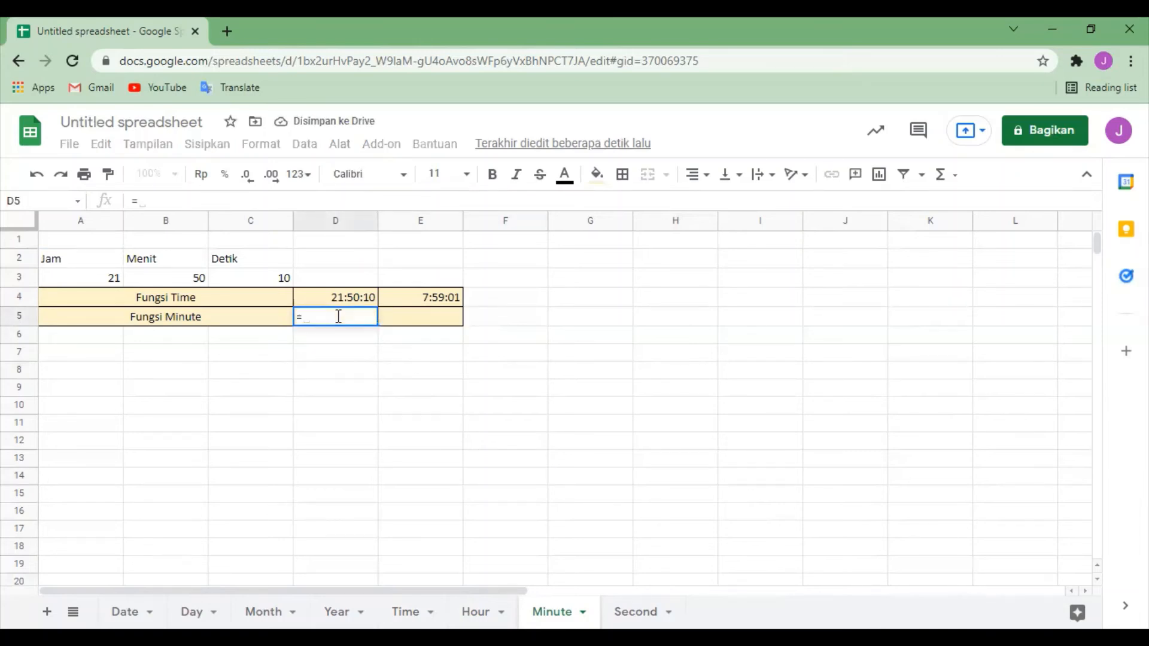
pyautogui.write('Minu')
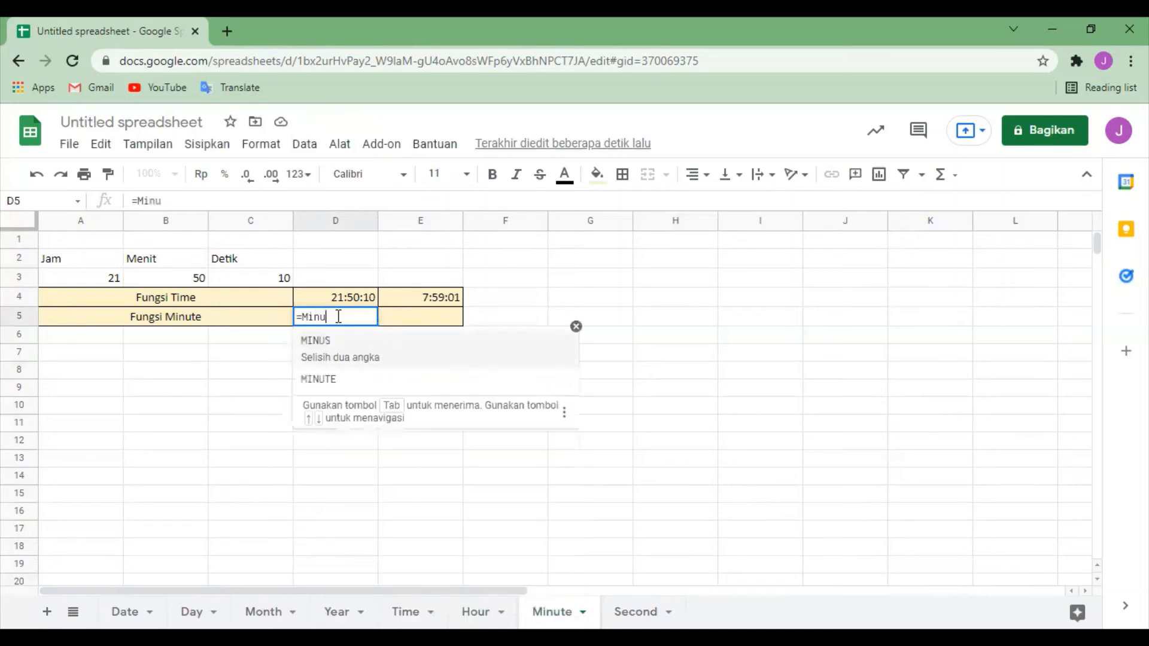
pyautogui.write('te(')
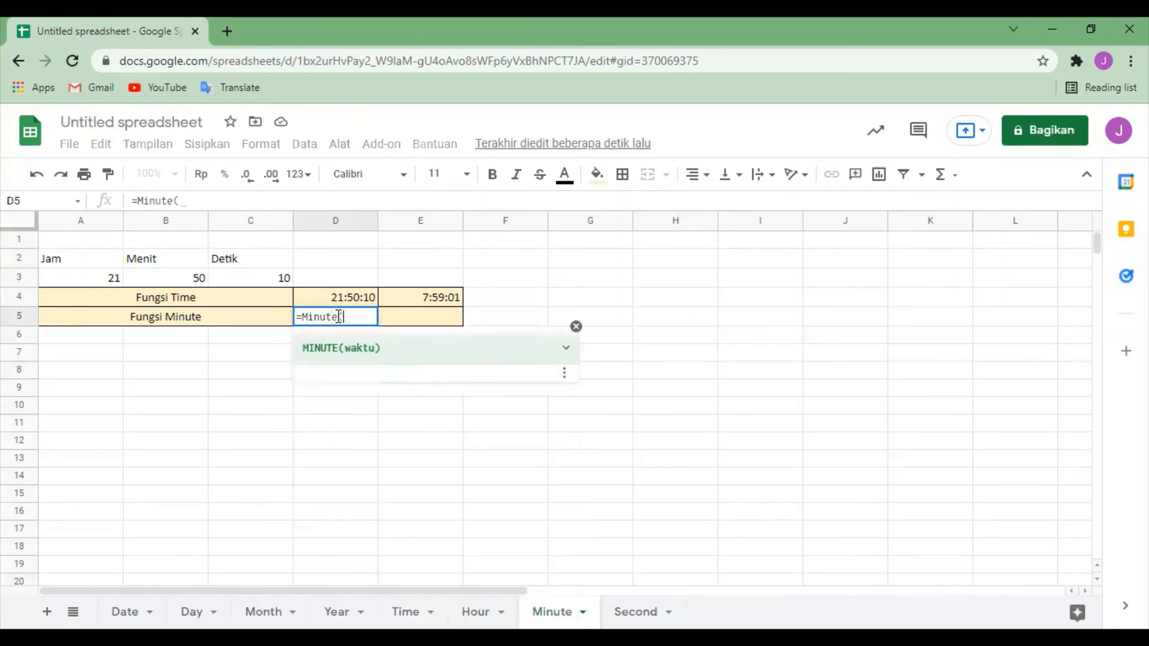
pyautogui.click(357, 299)
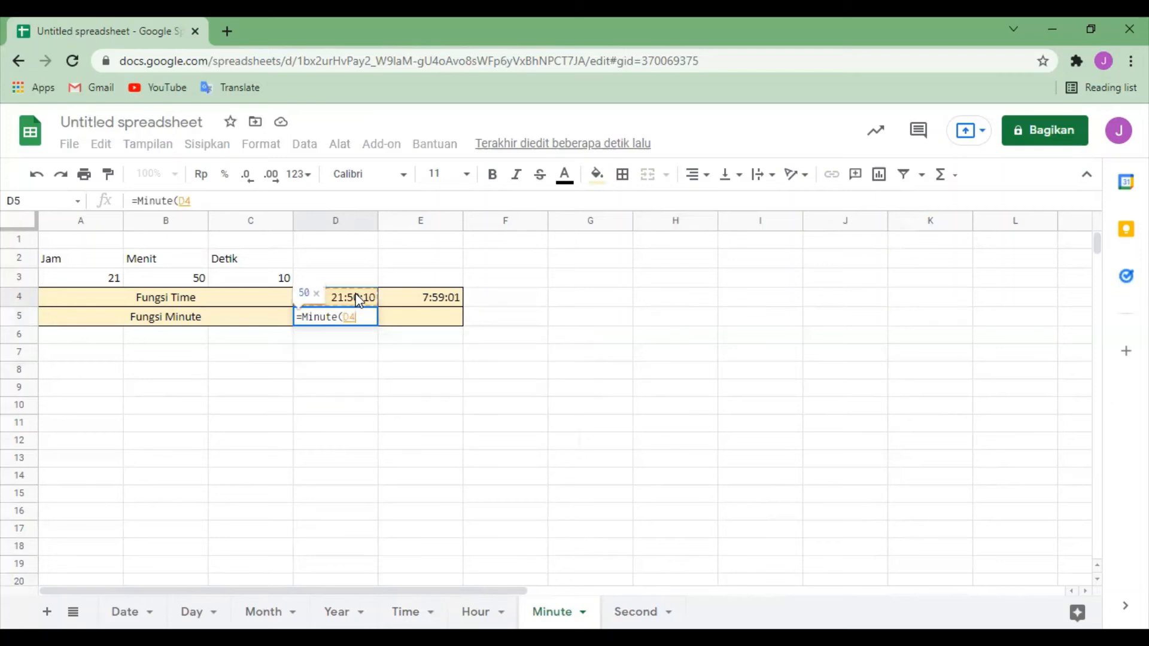
pyautogui.write(')')
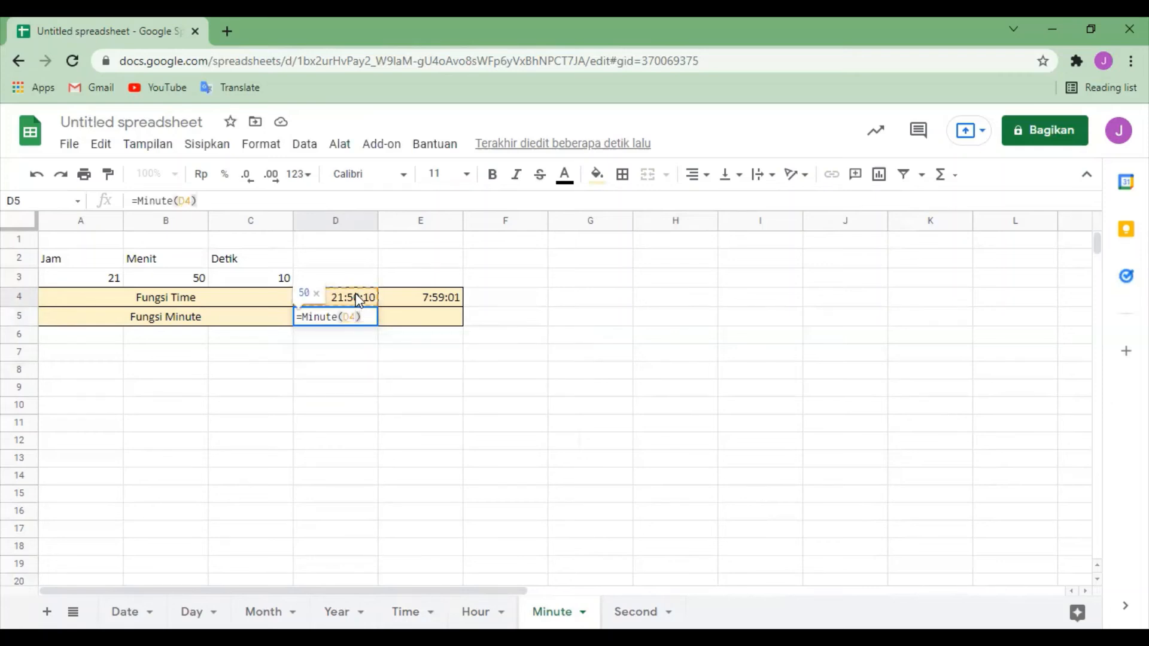
pyautogui.press('Return')
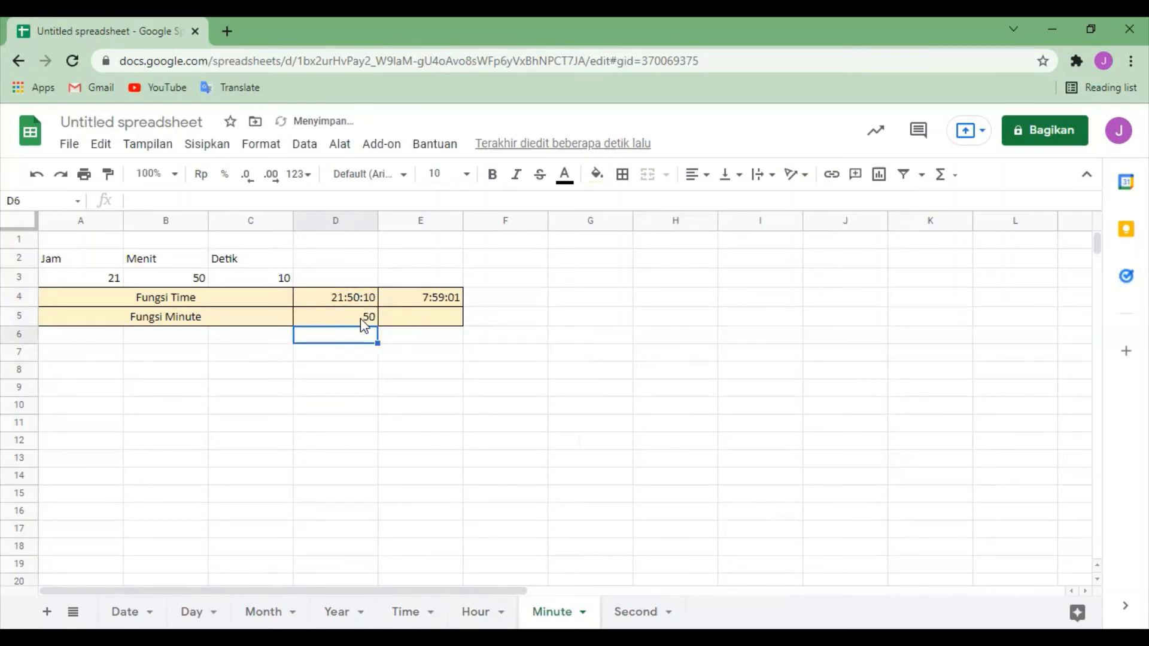
pyautogui.click(361, 319)
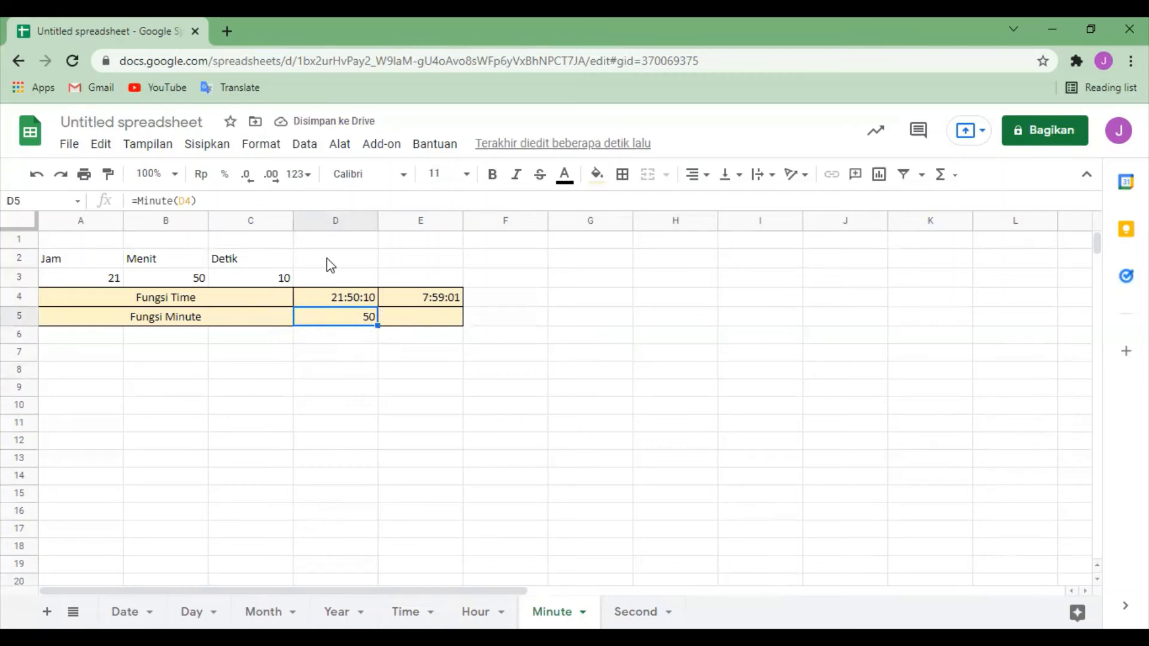
pyautogui.click(353, 301)
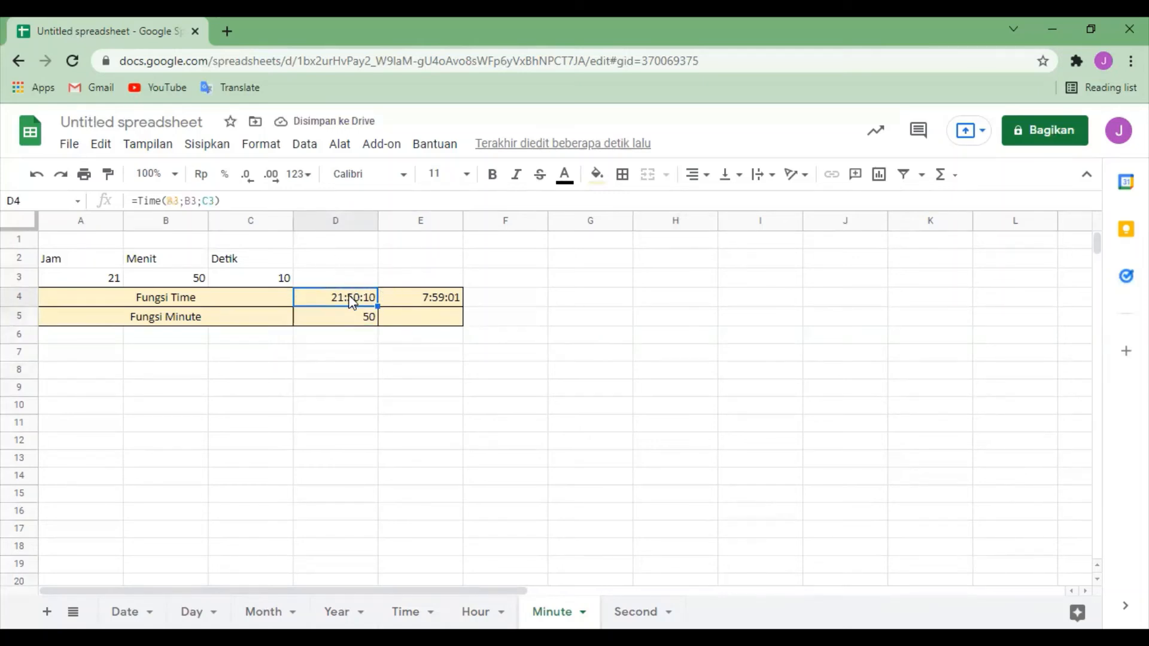
# Step: Enter the formula =Minute(E4) in cell E5 as the second Fungsi Minute result and review the finished formula
pyautogui.click(446, 325)
pyautogui.write('=')
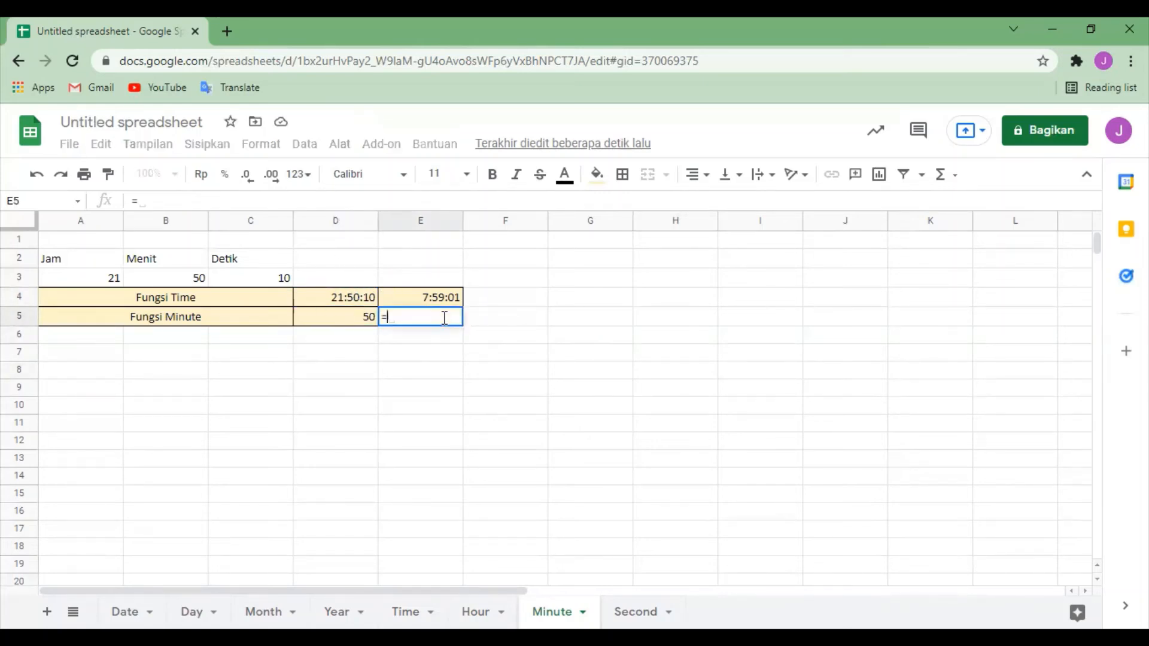
pyautogui.write('Min')
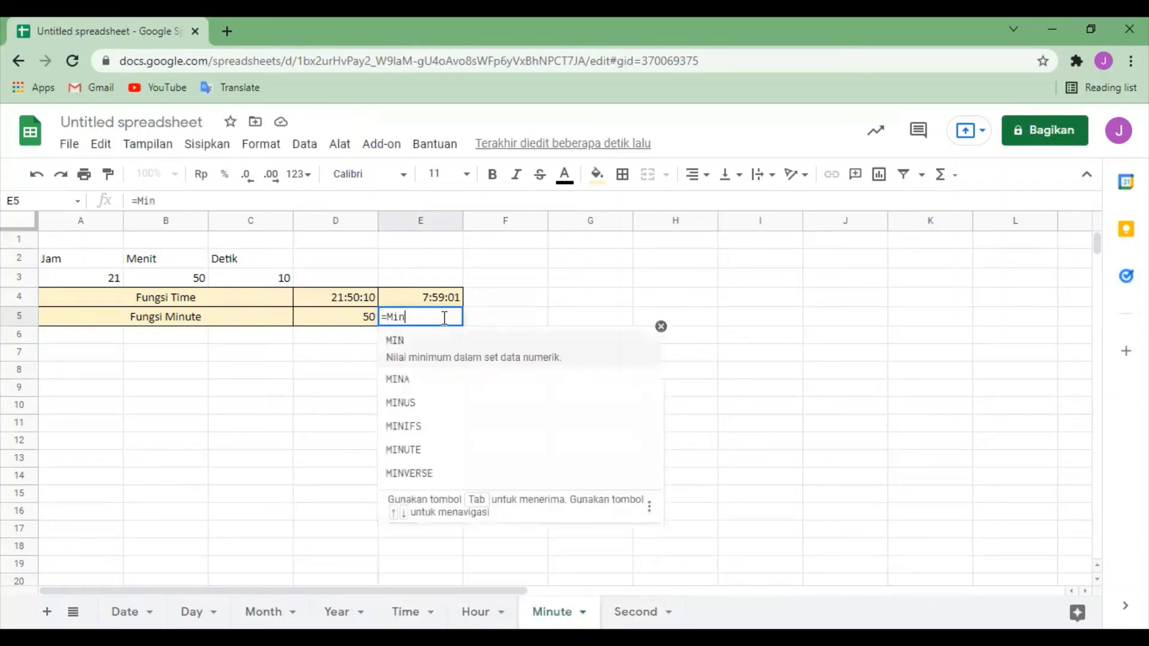
pyautogui.write('ute(')
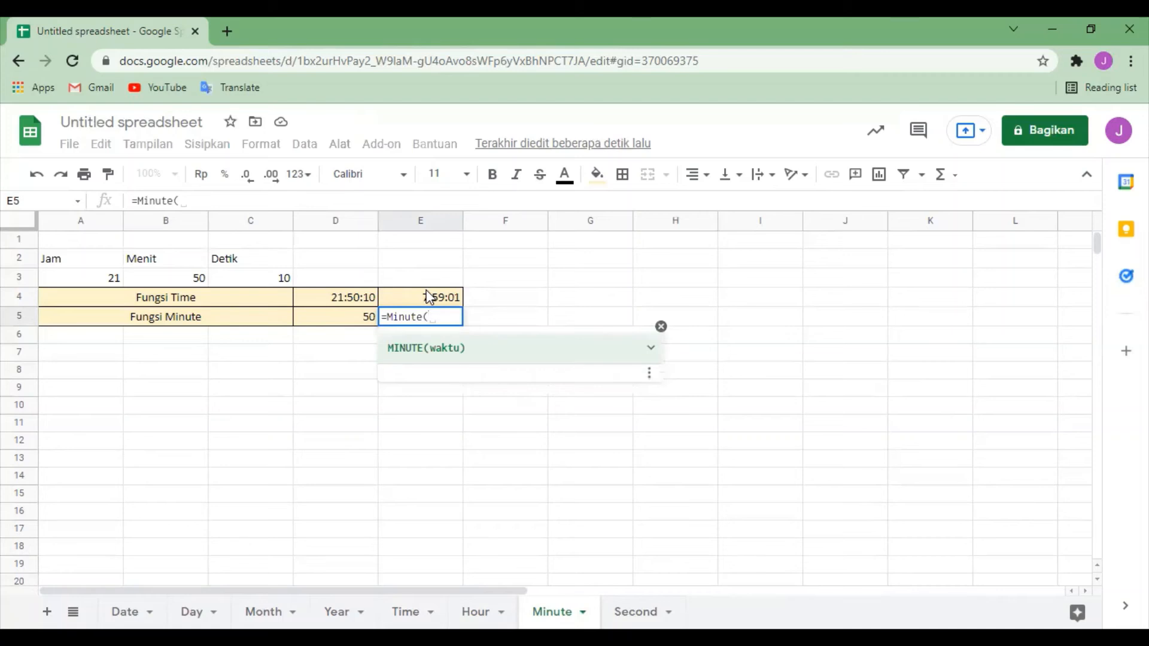
pyautogui.click(428, 296)
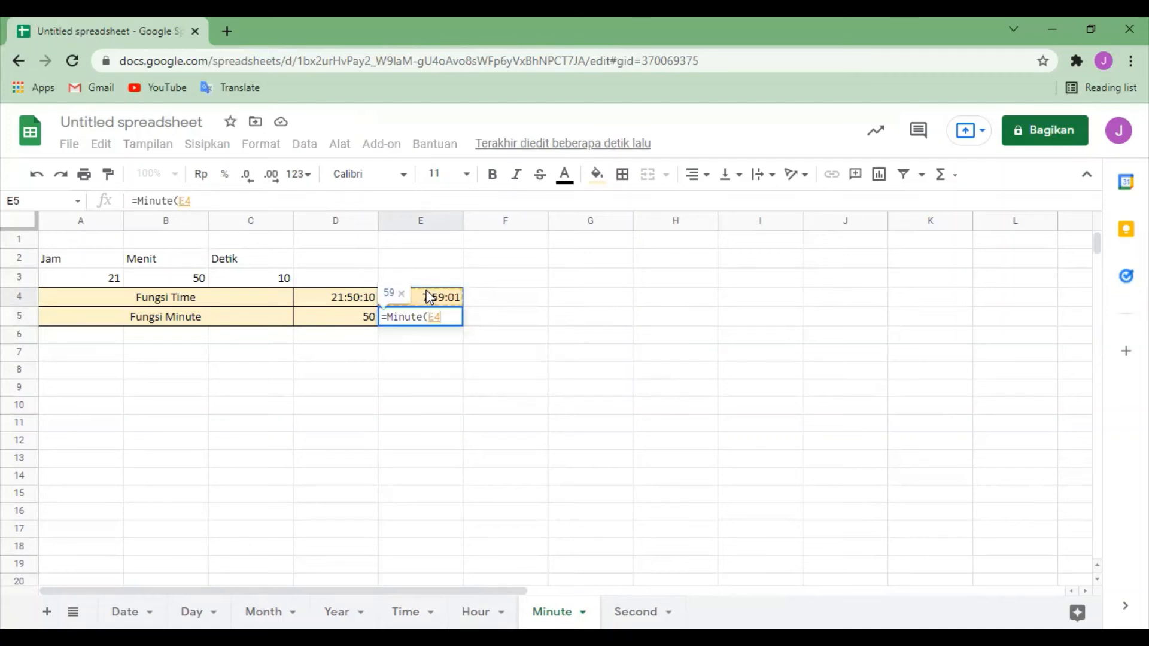
pyautogui.write(')')
pyautogui.press('Return')
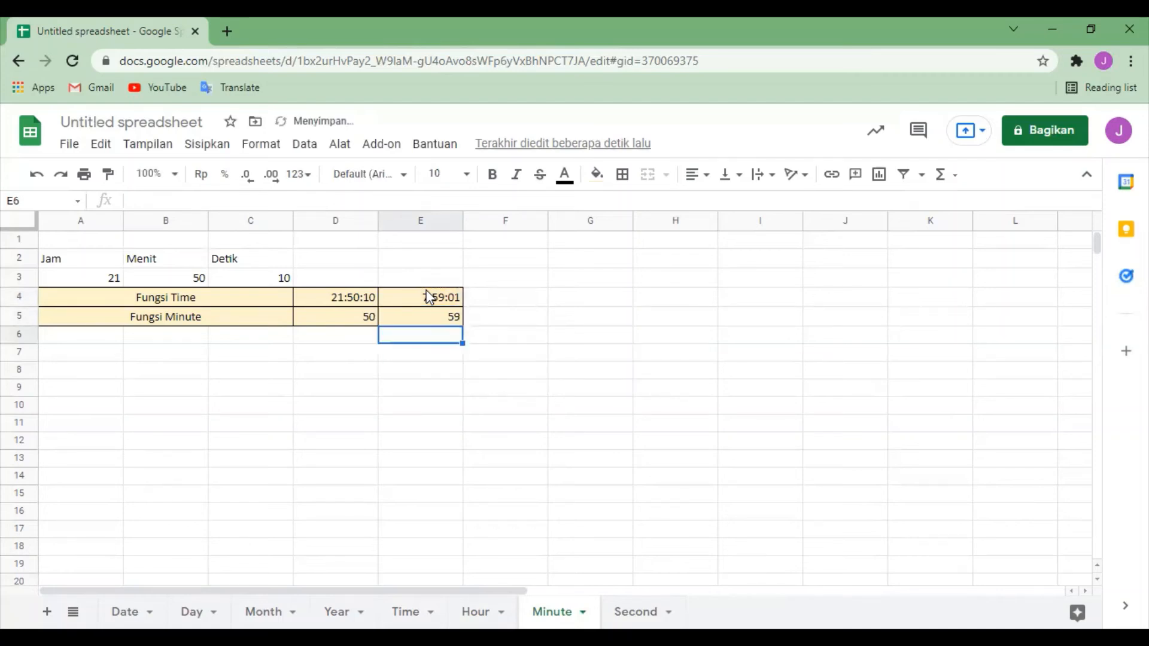
pyautogui.click(441, 323)
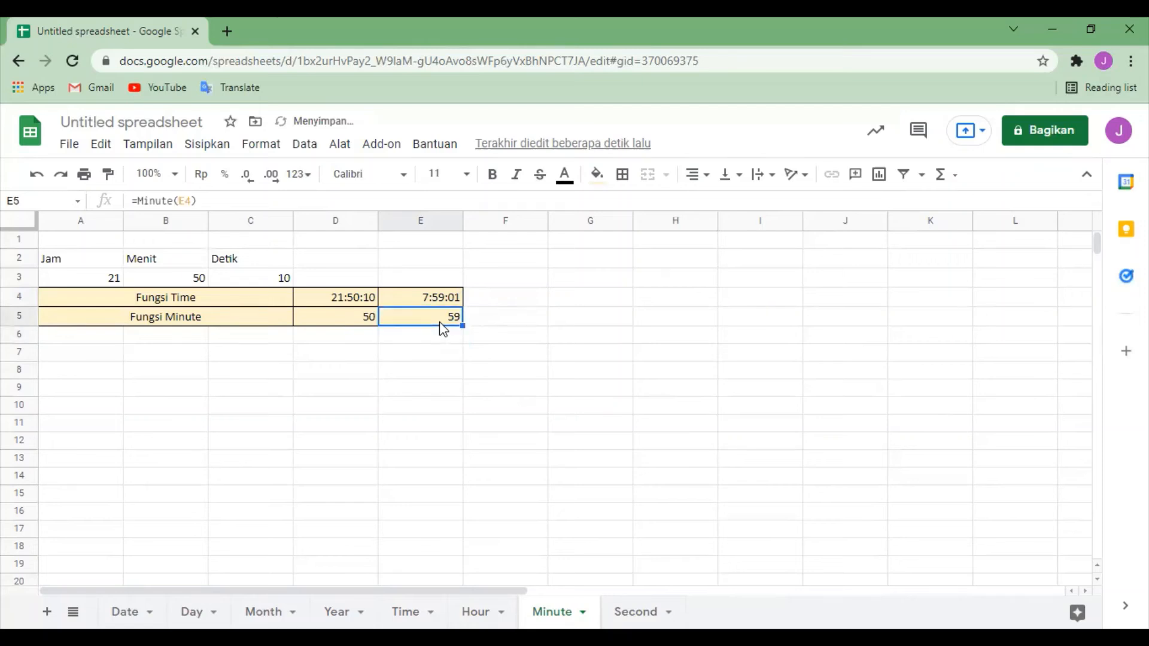
pyautogui.click(808, 370)
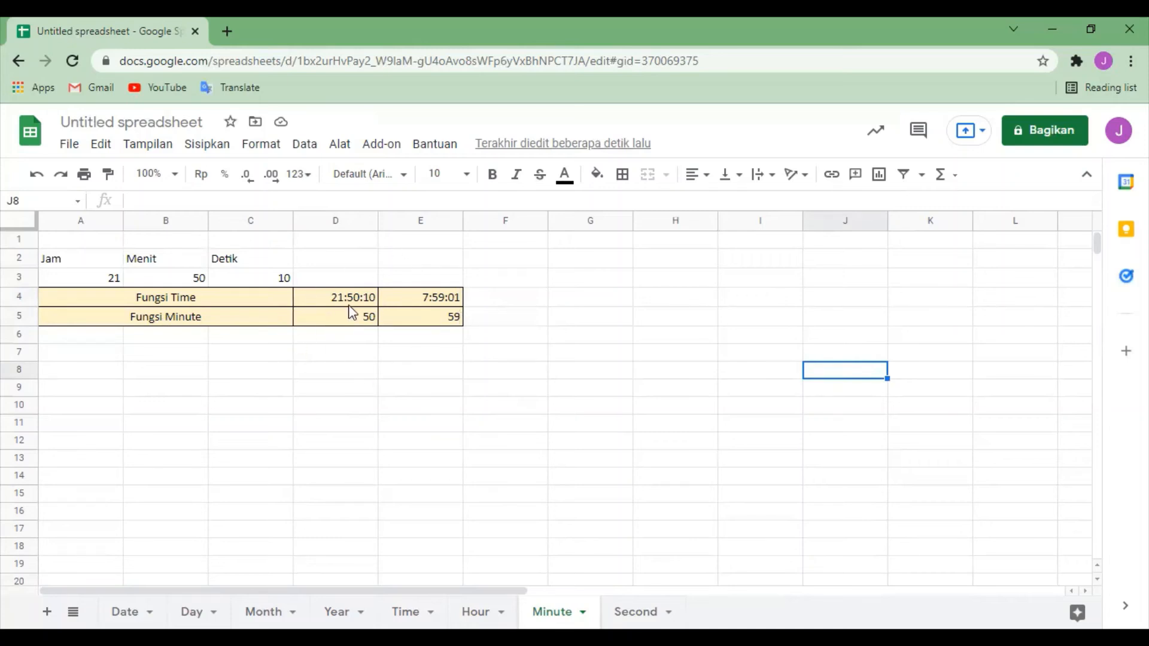
# Step: Switch to the Second sheet and clear both Fungsi Second results in cells D5:E5
pyautogui.click(636, 606)
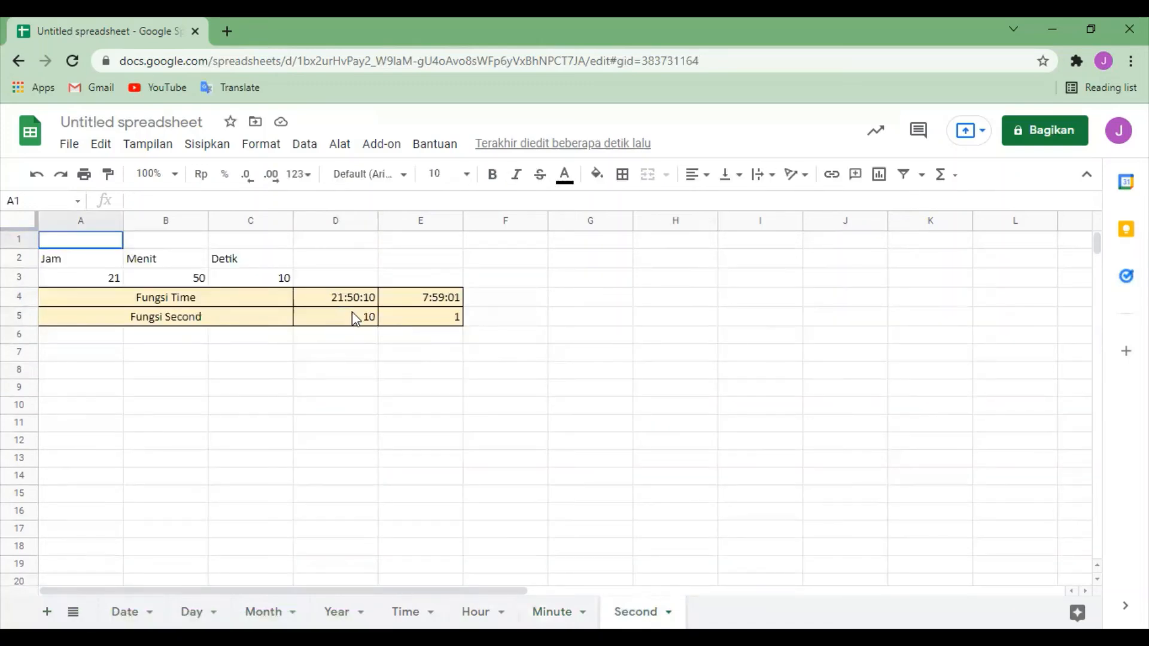
pyautogui.click(356, 319)
pyautogui.hotkey('shift', 'Right')
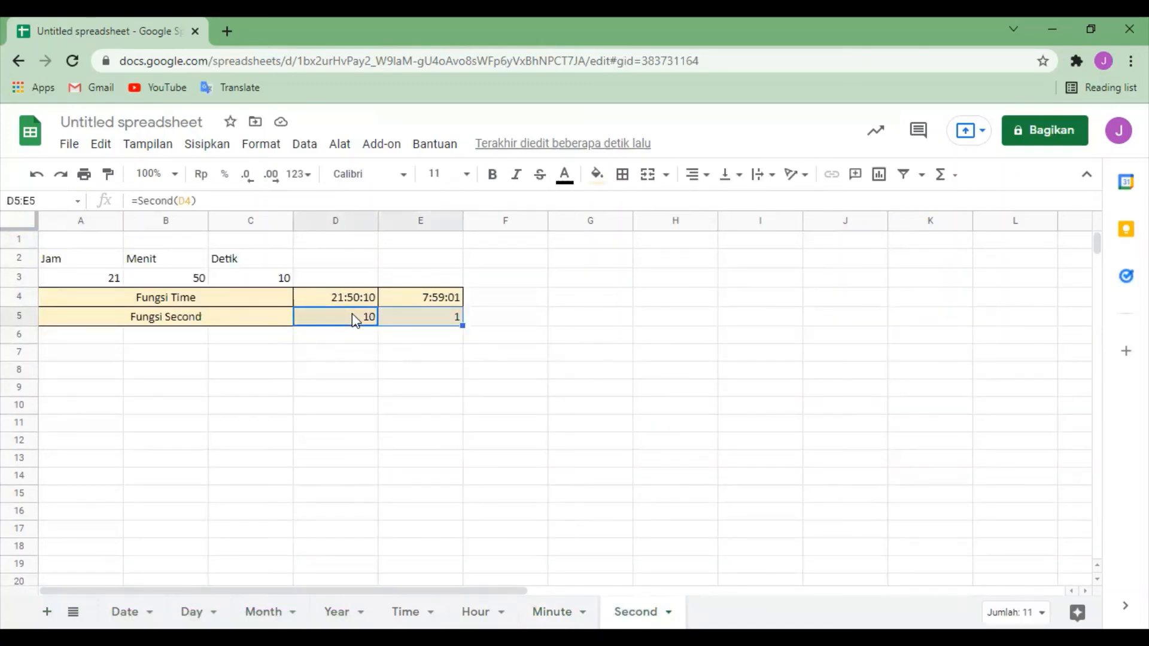
pyautogui.press('Delete')
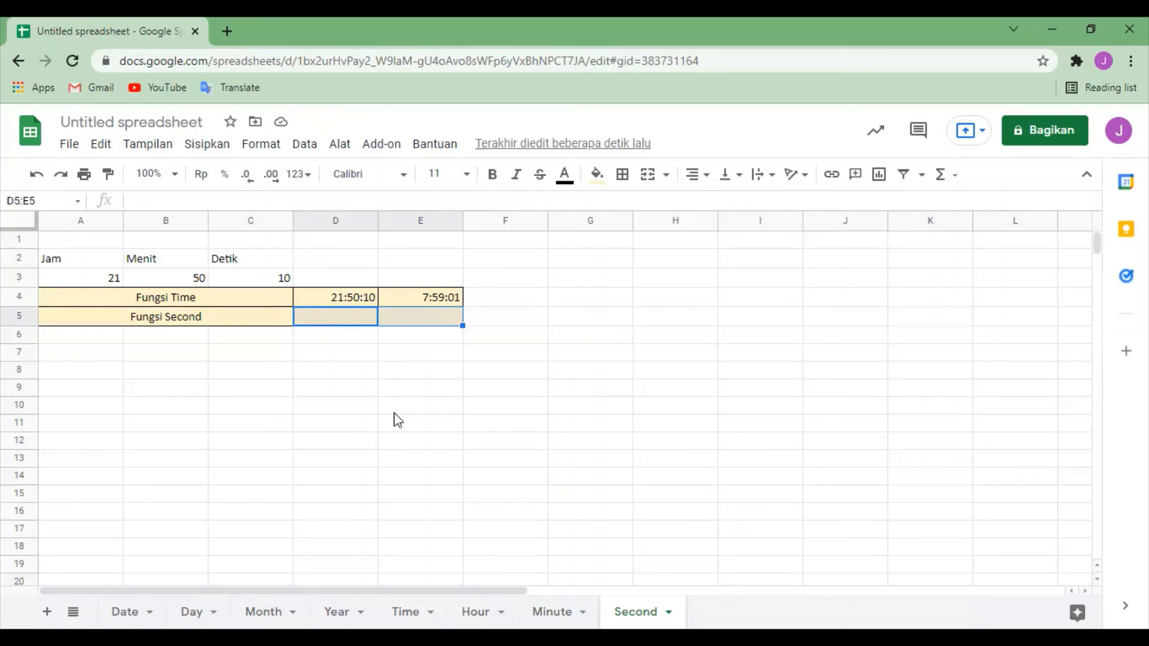
# Step: Enter the formula =Second(D4) in cell D5 as the first Fungsi Second result
pyautogui.click(390, 410)
pyautogui.click(345, 322)
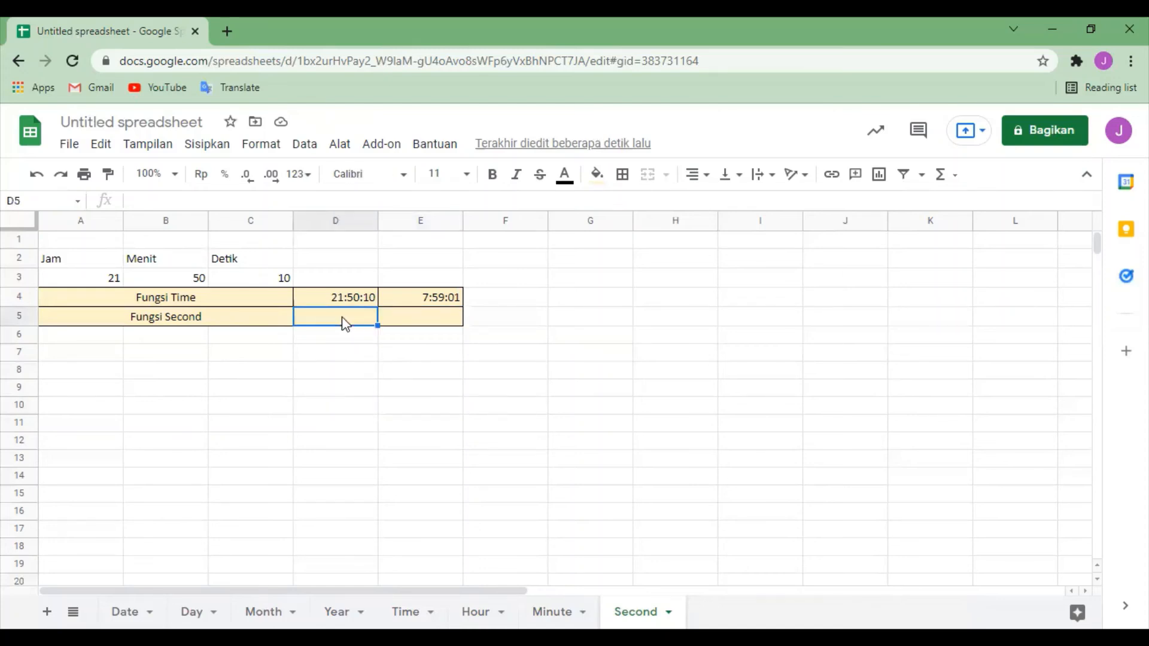
pyautogui.write('=')
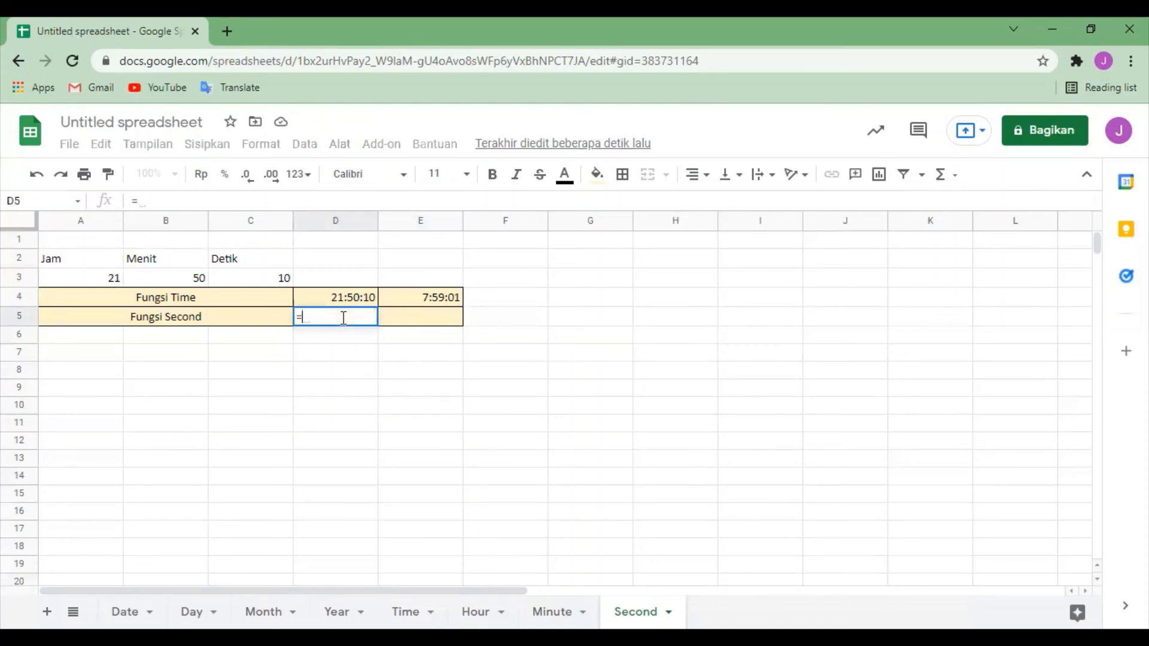
pyautogui.write('Sec')
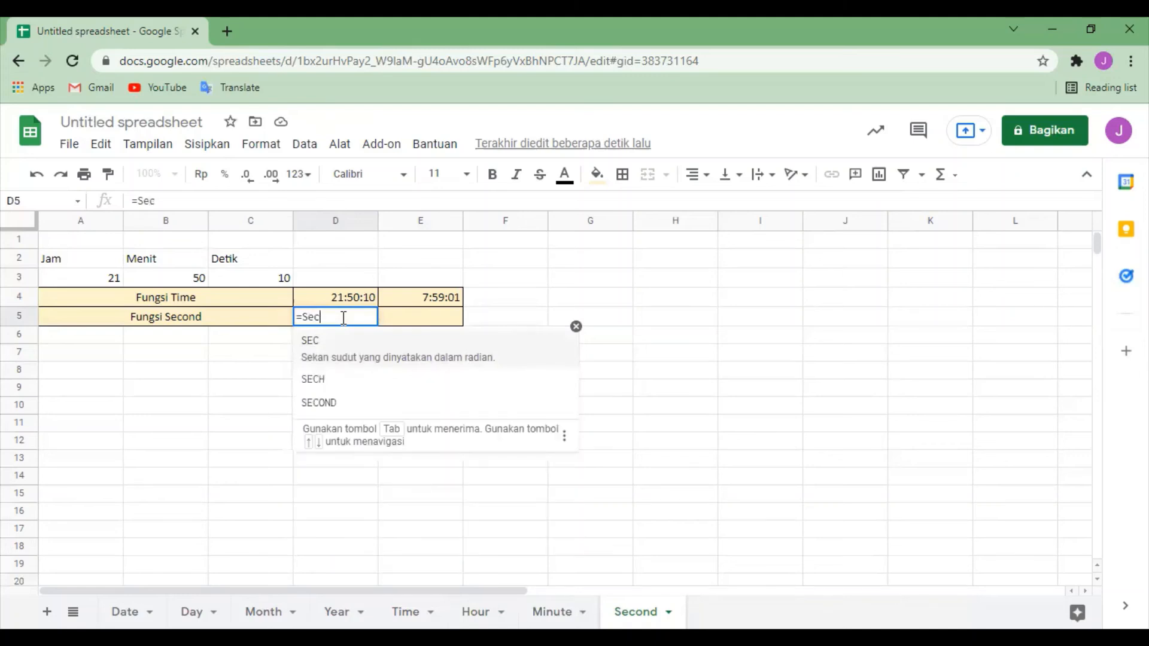
pyautogui.write('ond(')
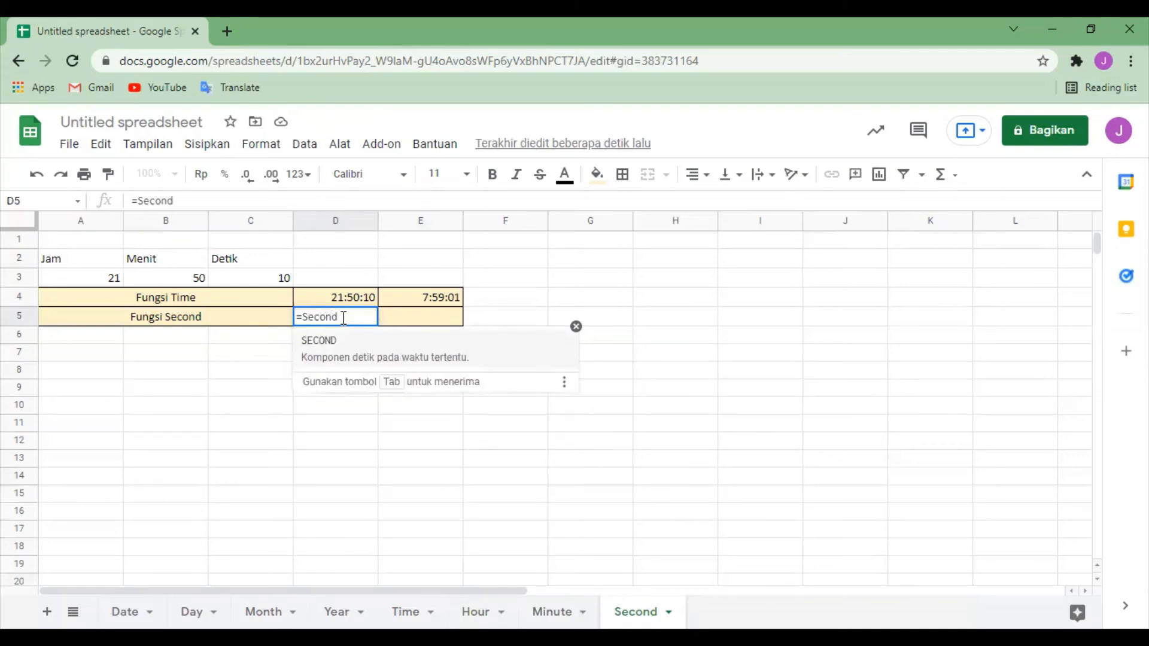
pyautogui.click(314, 303)
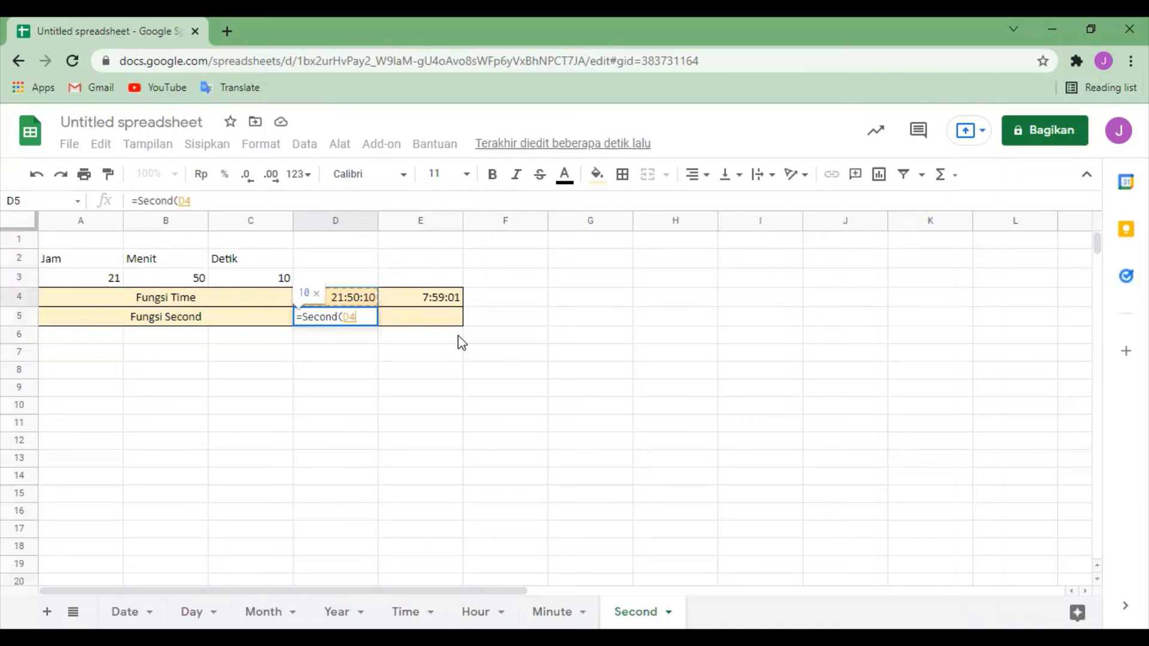
pyautogui.write(')')
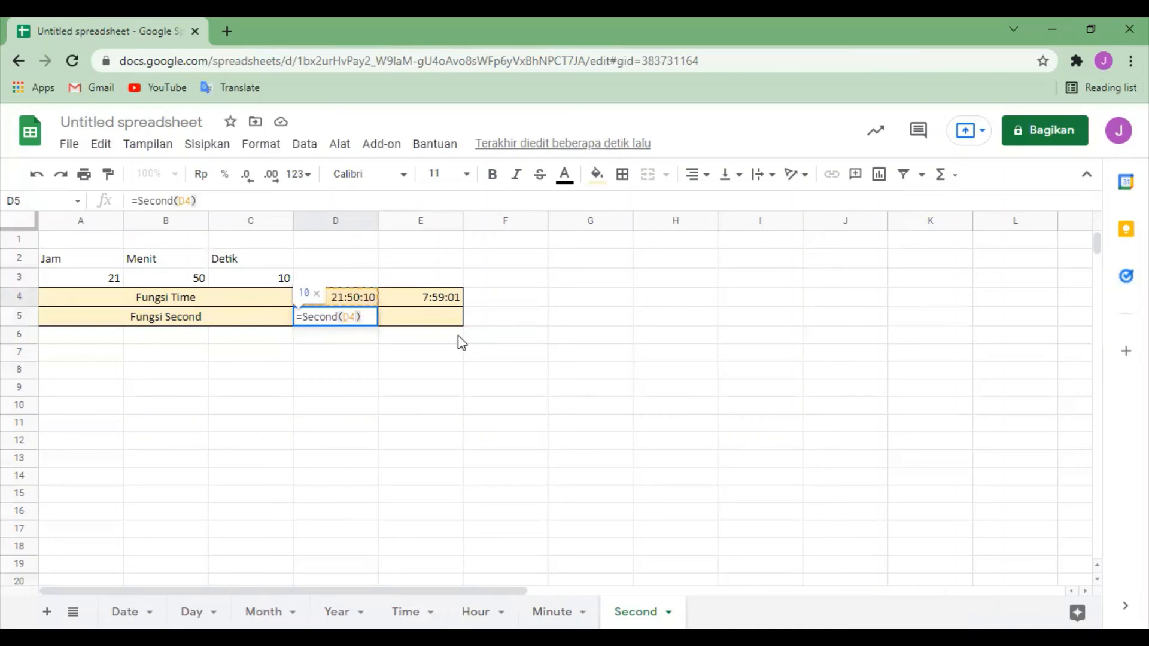
pyautogui.press('Return')
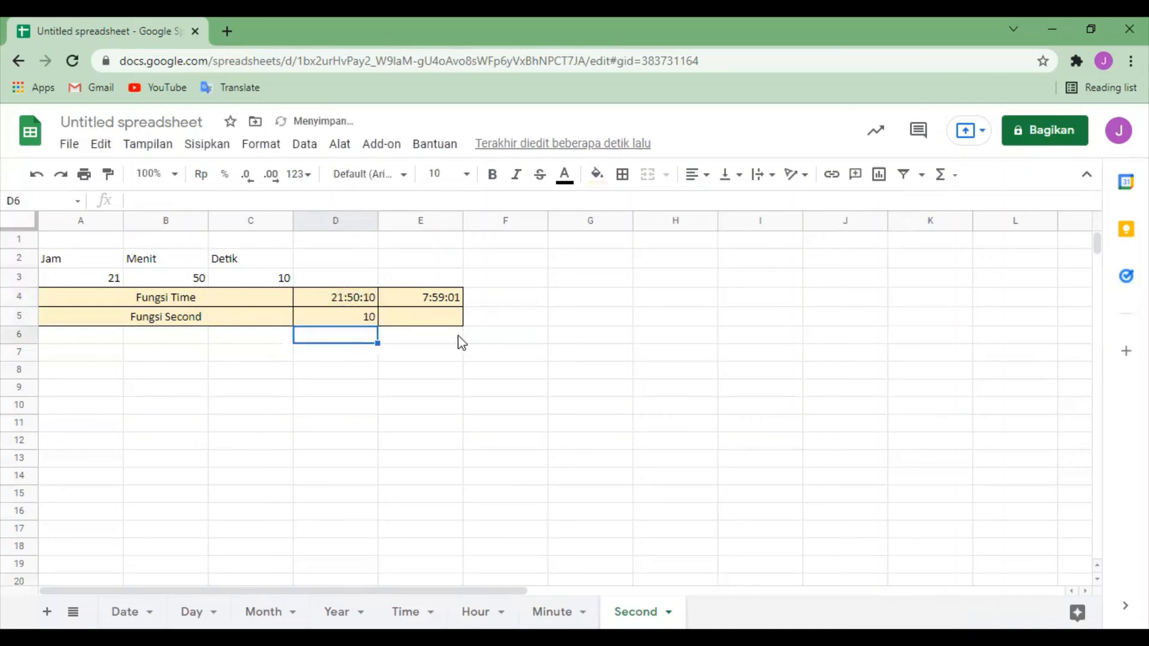
# Step: Enter the formula =Second(E4) in cell E5 as the second Fungsi Second result and review the finished formula
pyautogui.click(419, 323)
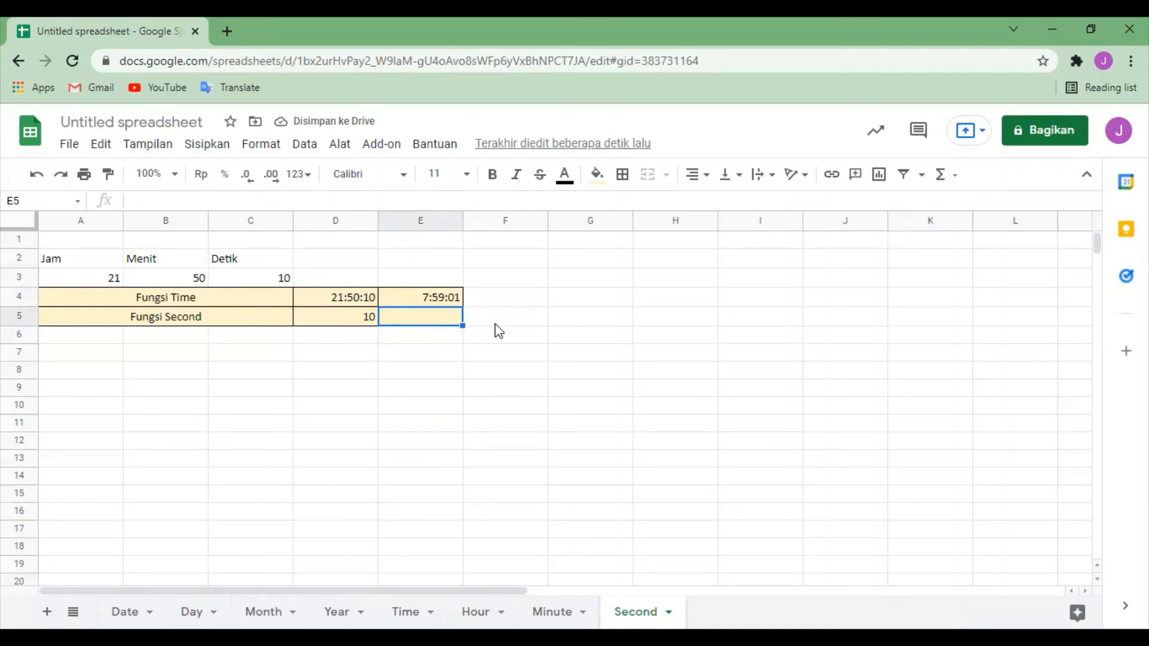
pyautogui.write('=')
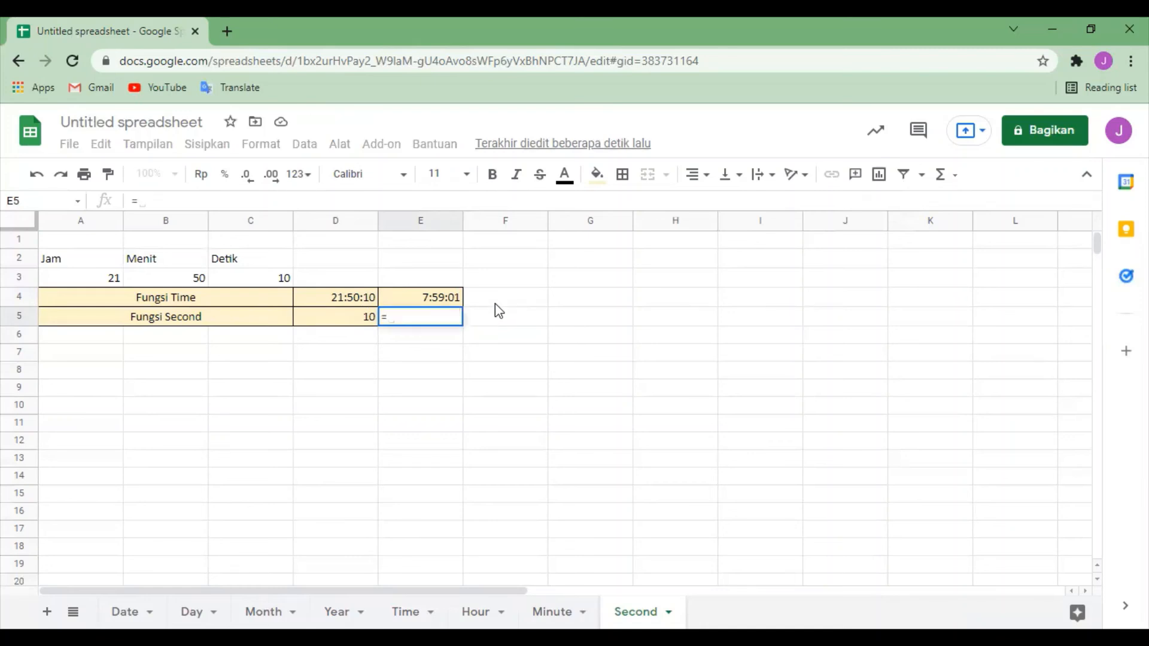
pyautogui.write('Secong')
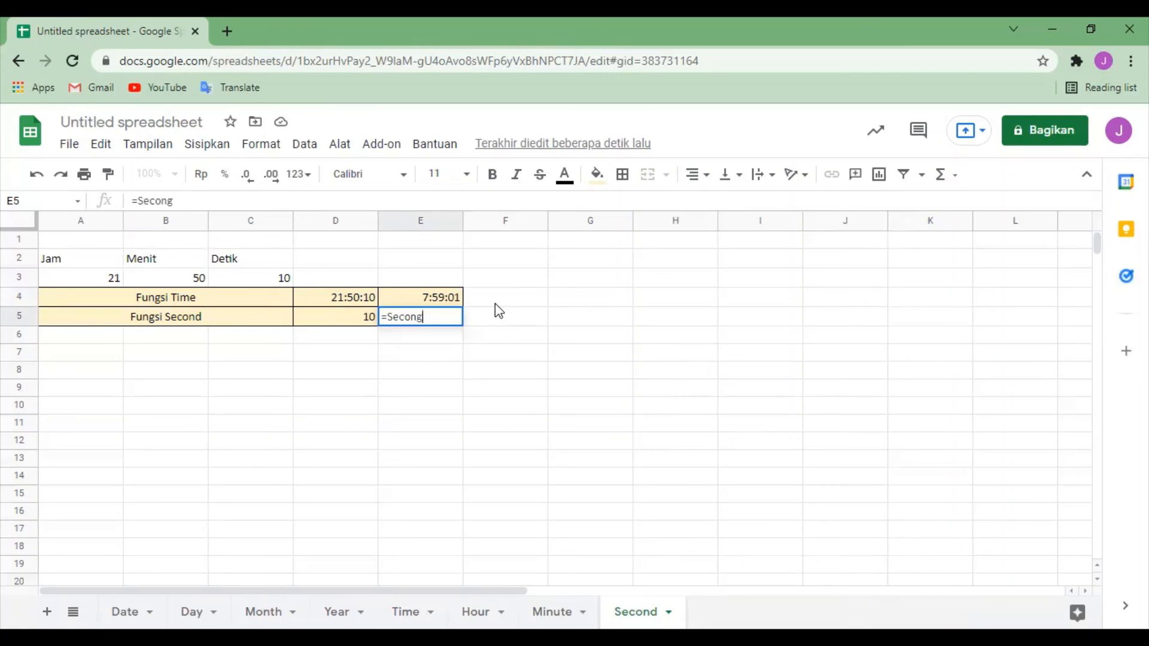
pyautogui.press('BackSpace')
pyautogui.write('d')
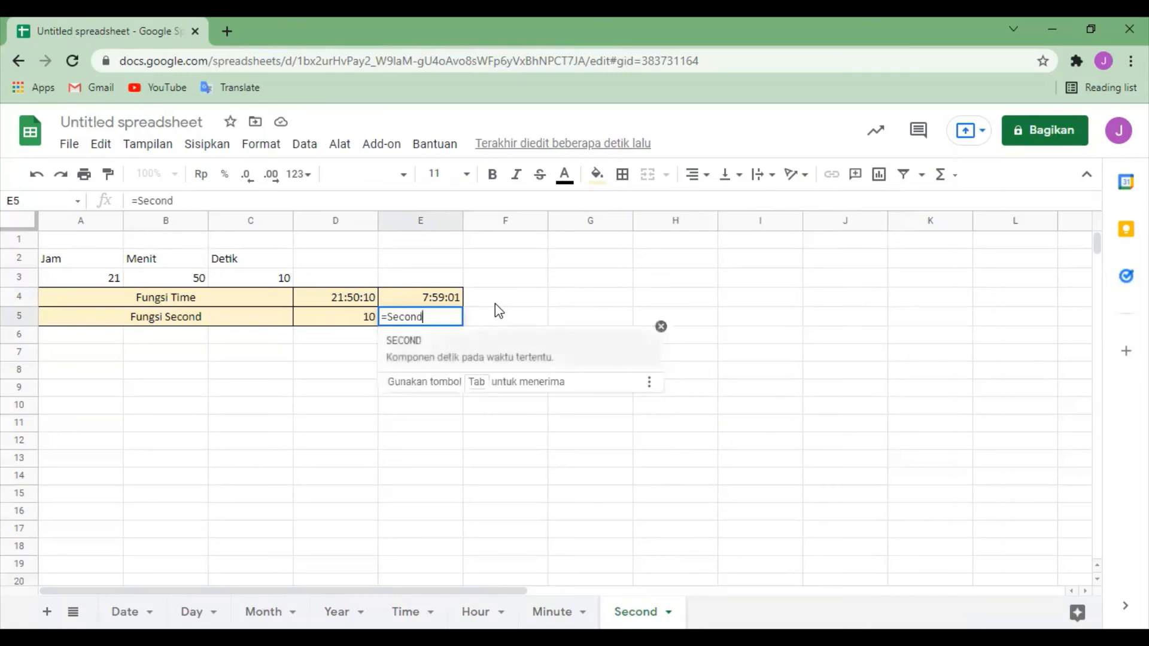
pyautogui.write('(')
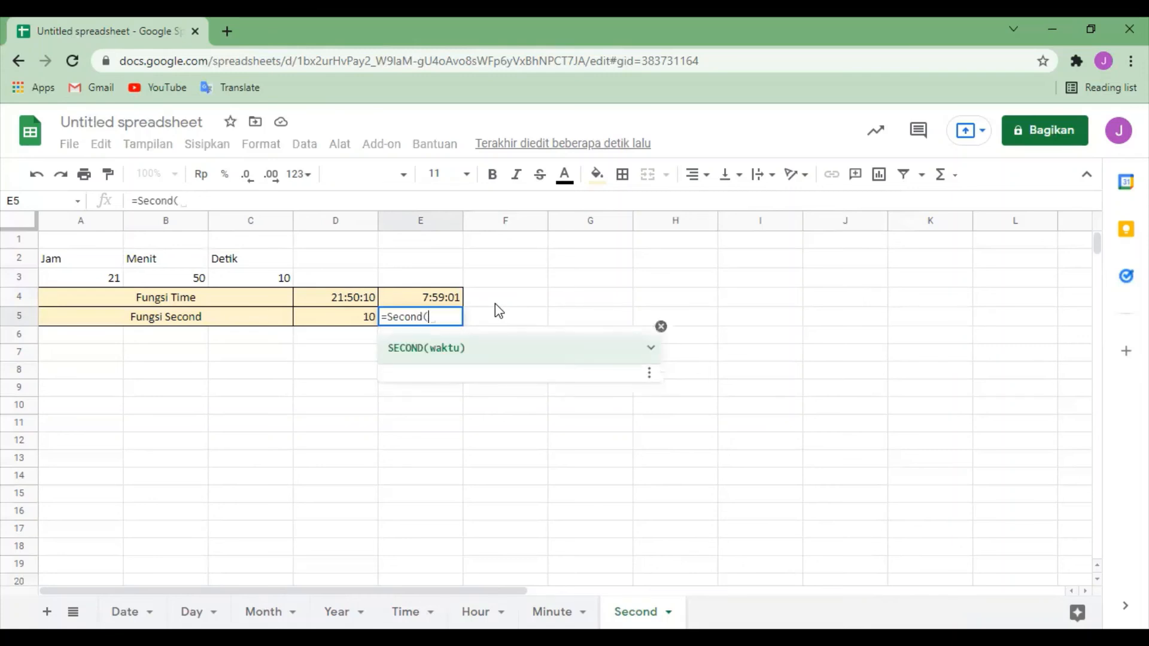
pyautogui.click(426, 294)
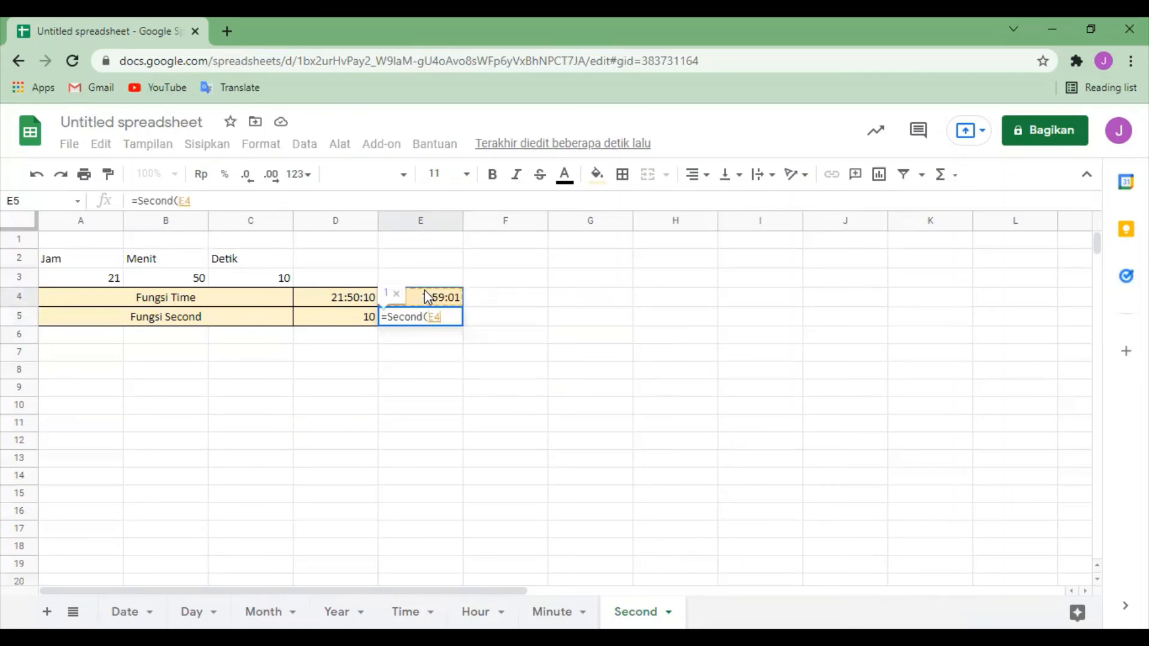
pyautogui.write(')')
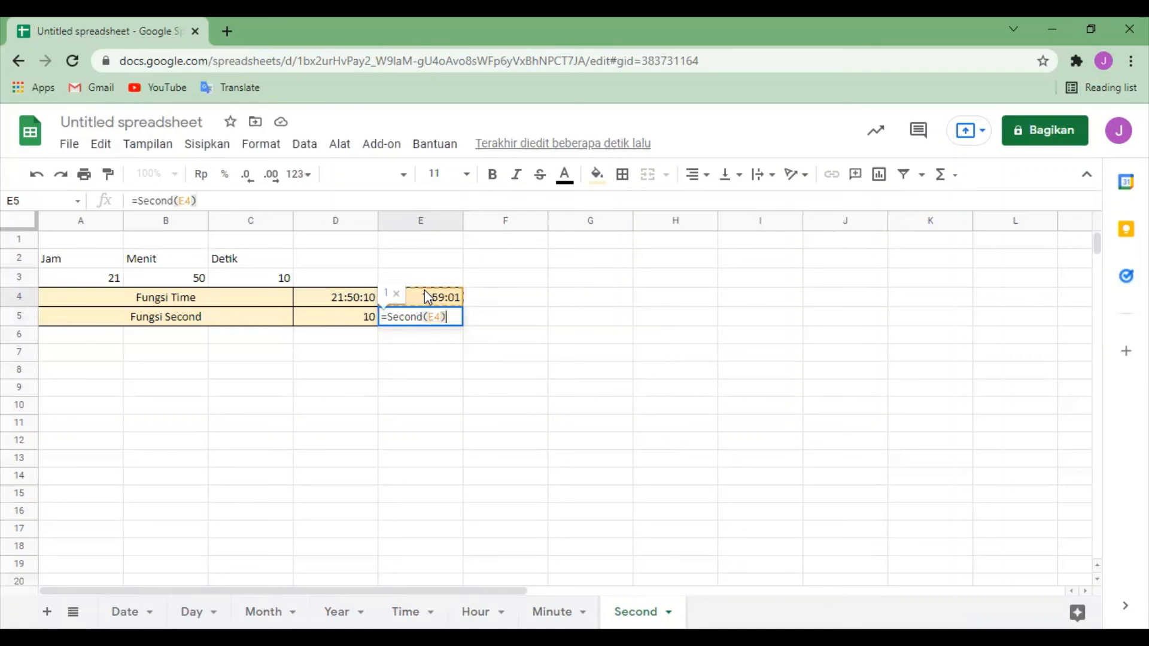
pyautogui.press('Return')
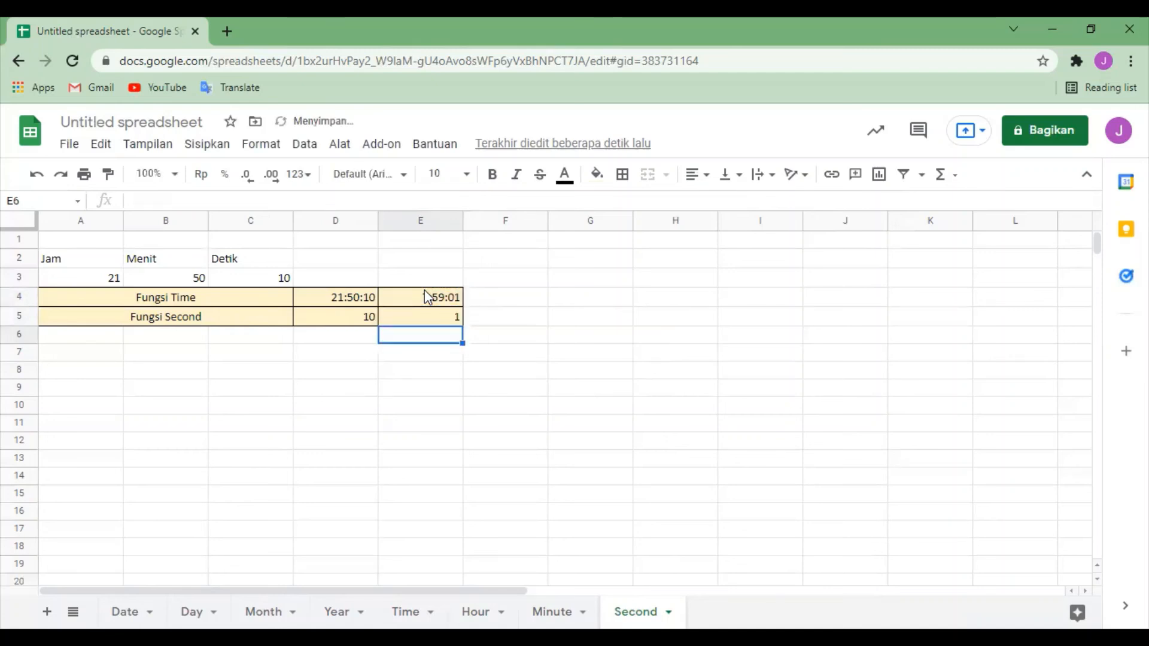
pyautogui.click(447, 316)
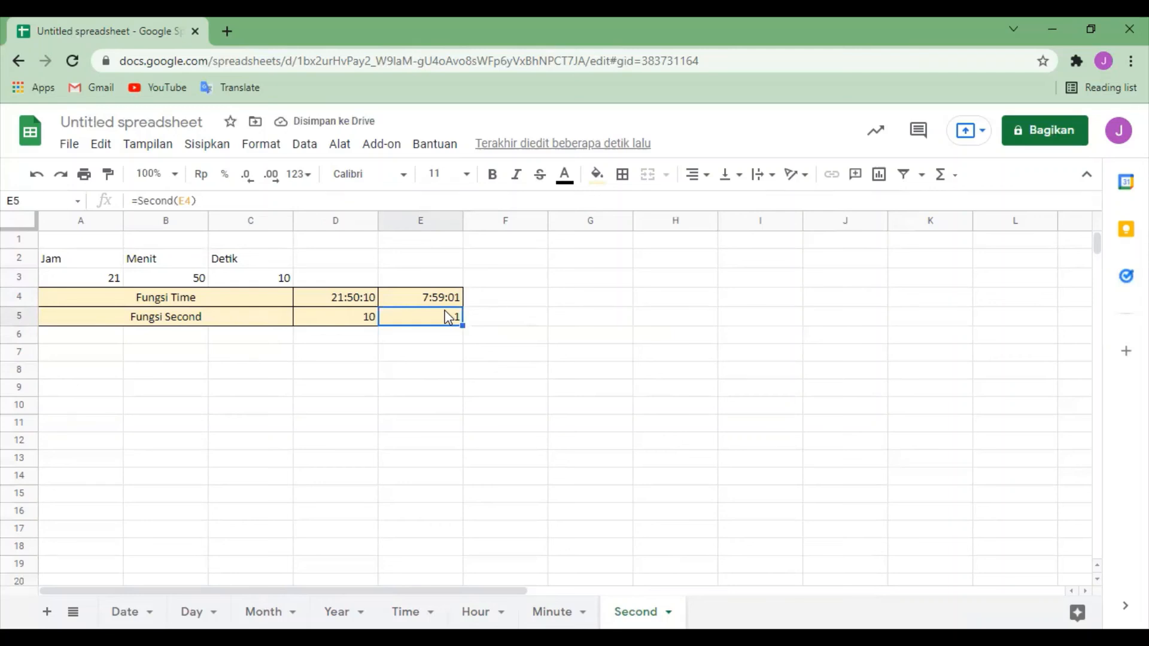
pyautogui.click(620, 383)
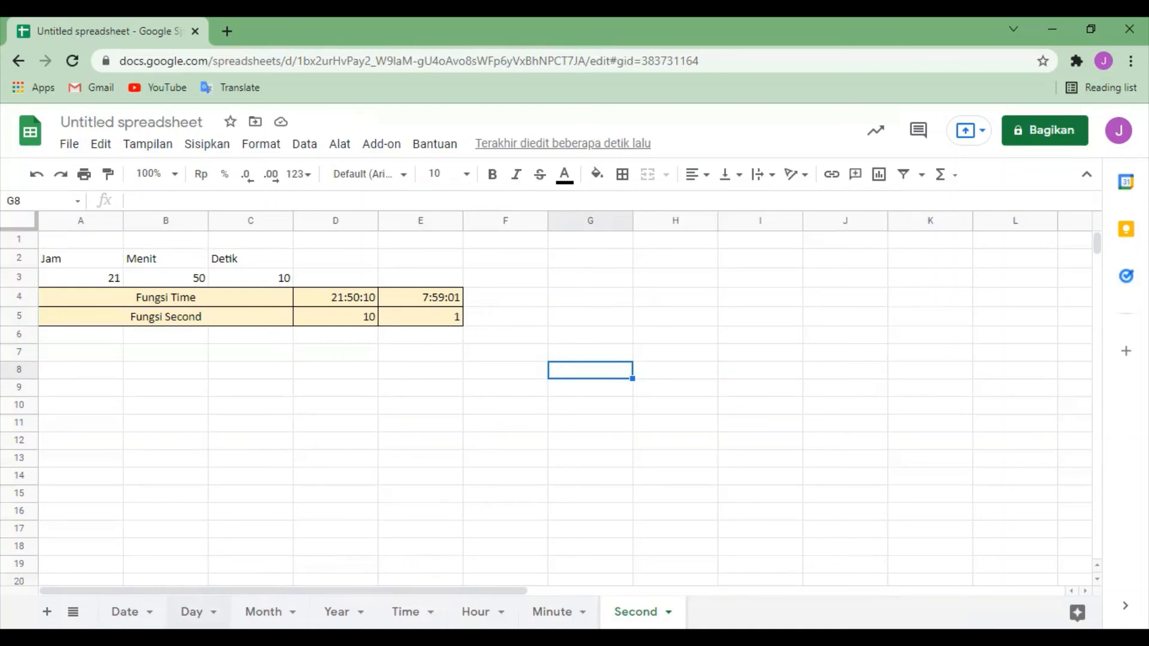
pyautogui.click(592, 284)
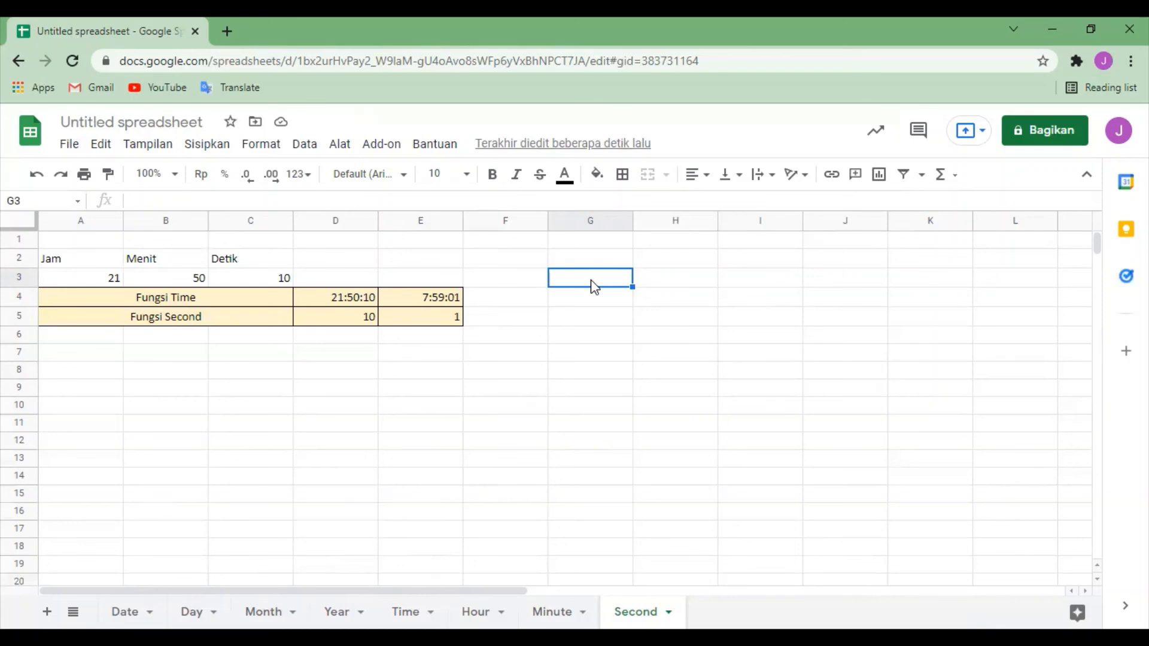
# Step: Review the finished function examples on every sheet in order, from Date, including its formula in D4, through to Second
pyautogui.click(161, 608)
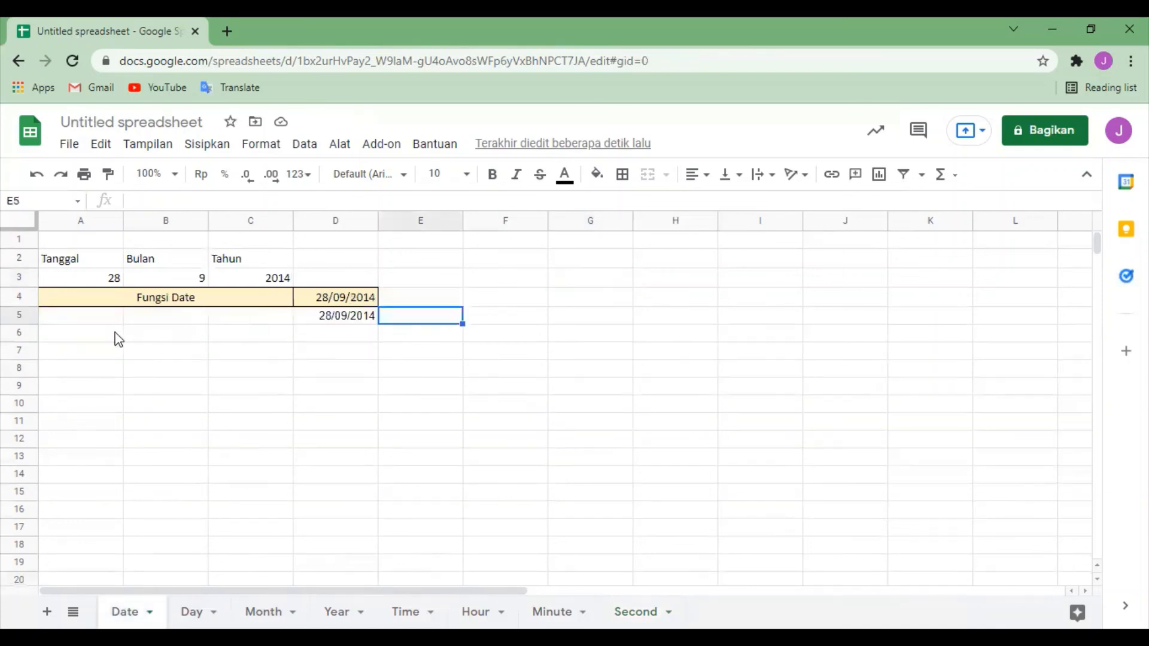
pyautogui.click(357, 373)
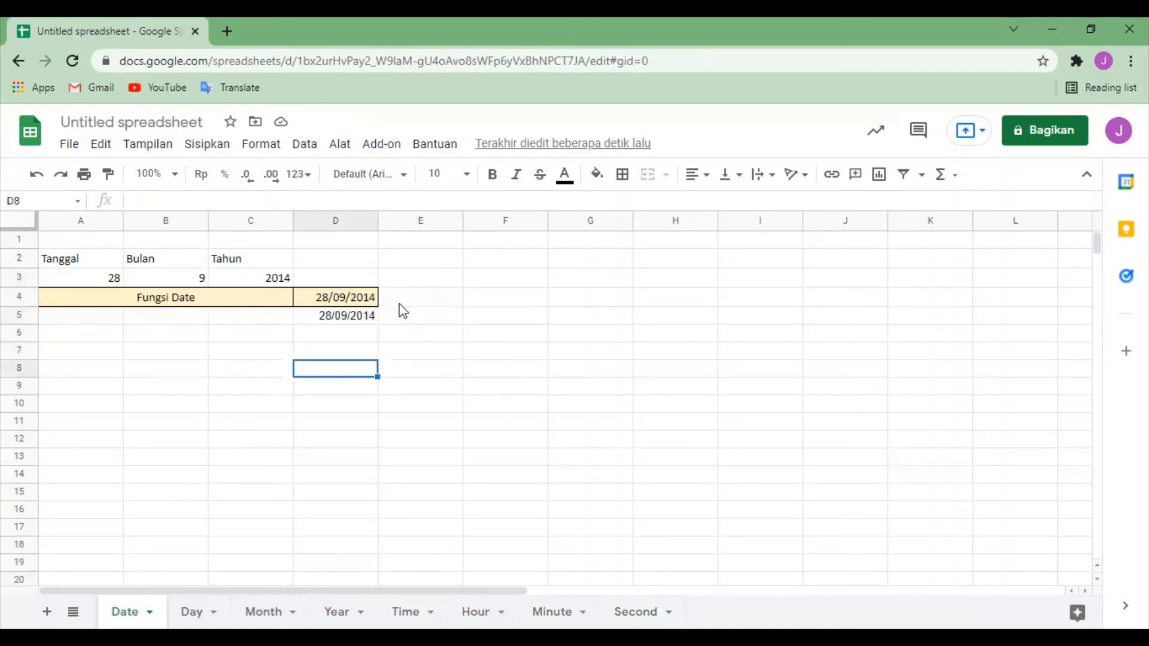
pyautogui.click(324, 298)
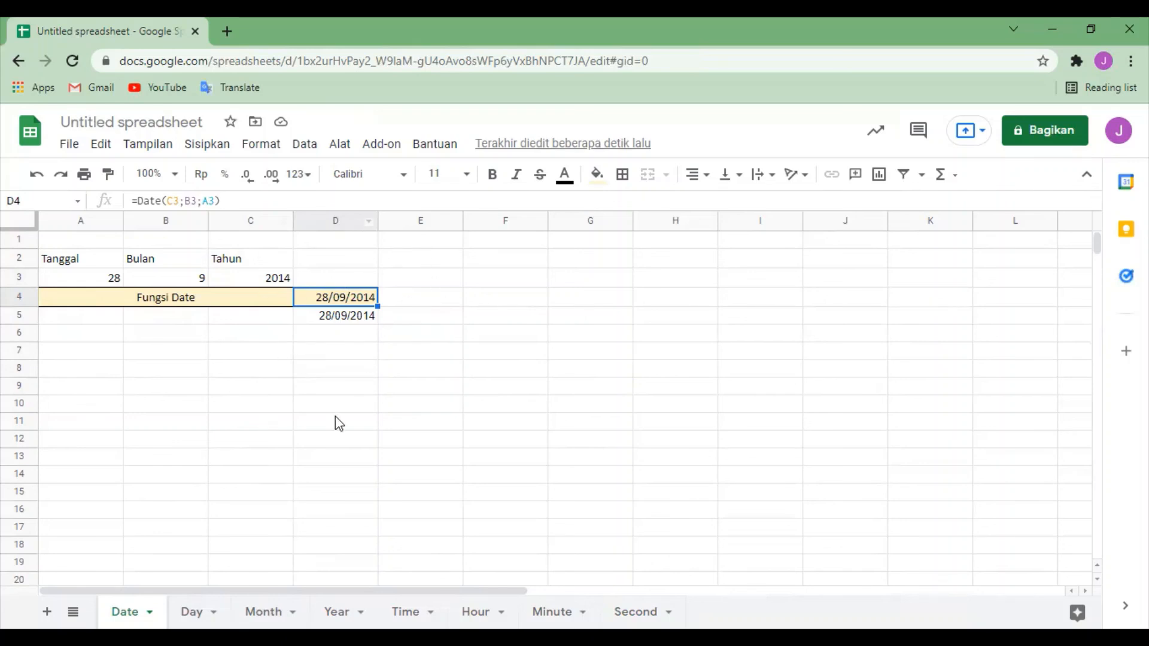
pyautogui.click(192, 611)
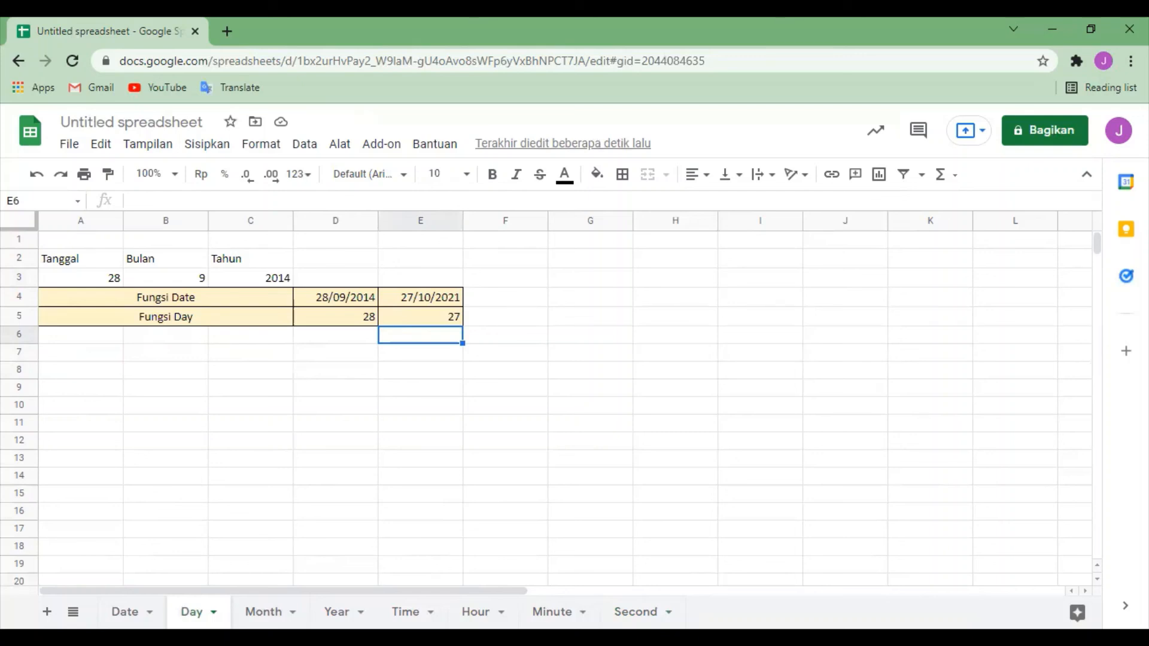
pyautogui.click(264, 612)
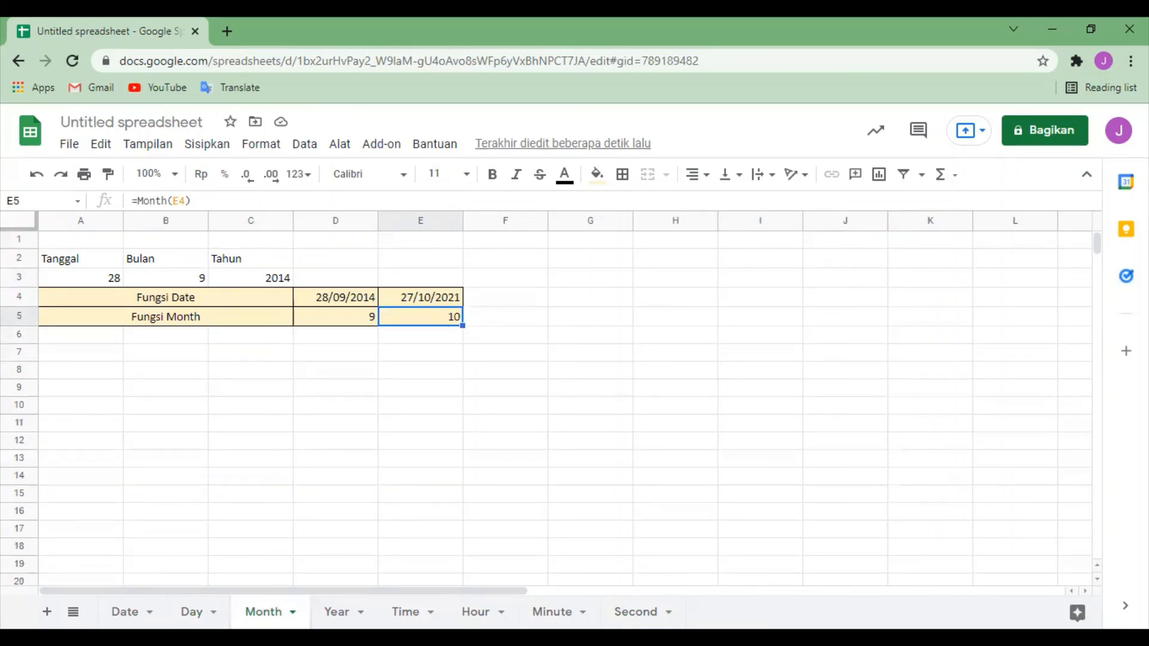
pyautogui.click(337, 612)
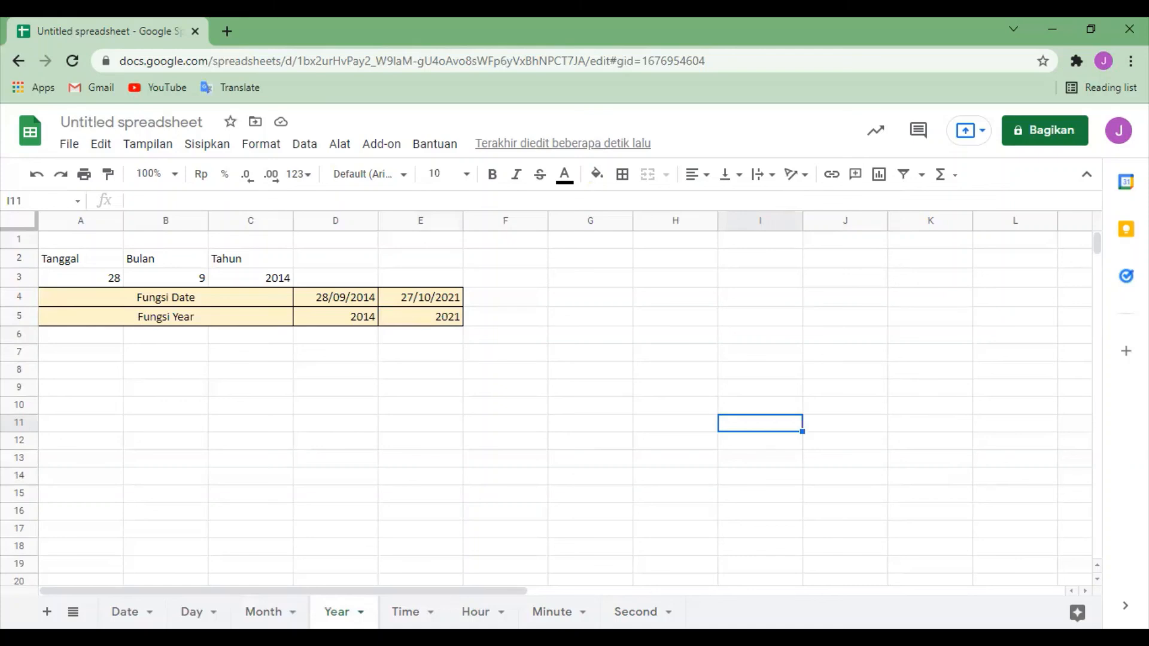
pyautogui.click(405, 612)
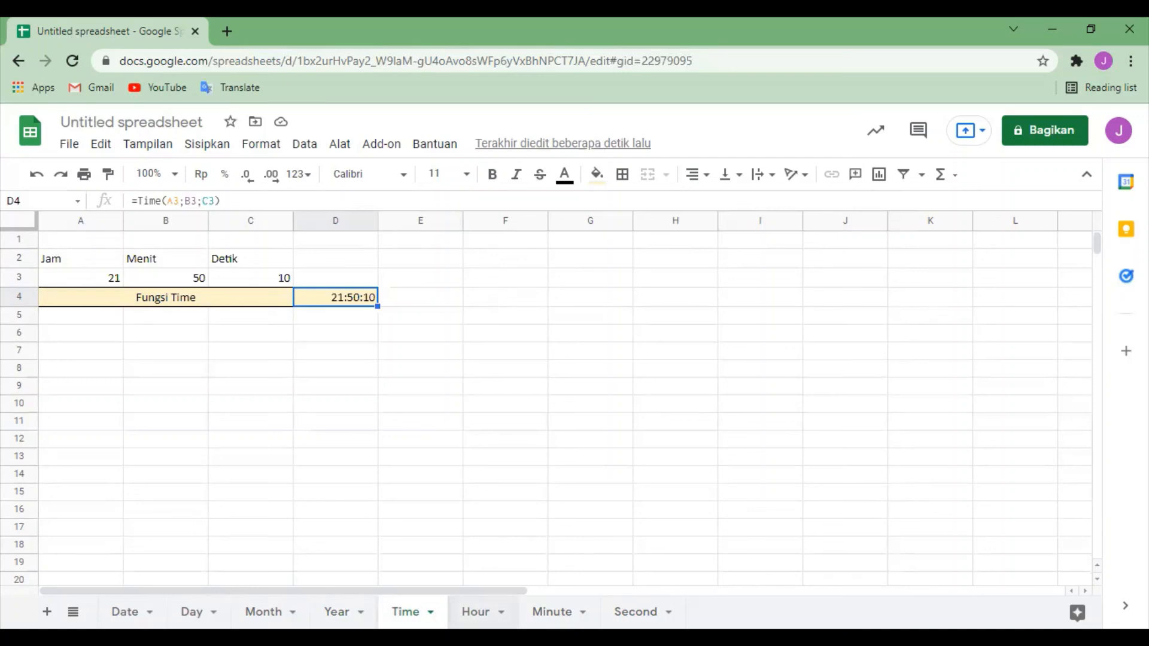
pyautogui.click(476, 611)
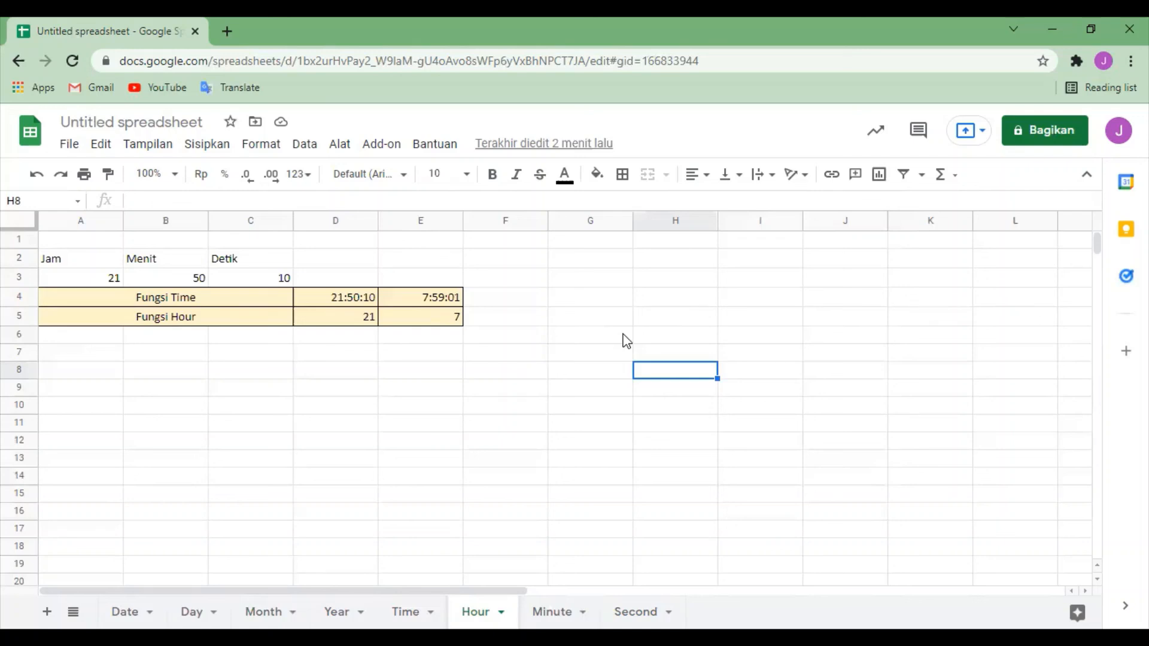
pyautogui.click(594, 610)
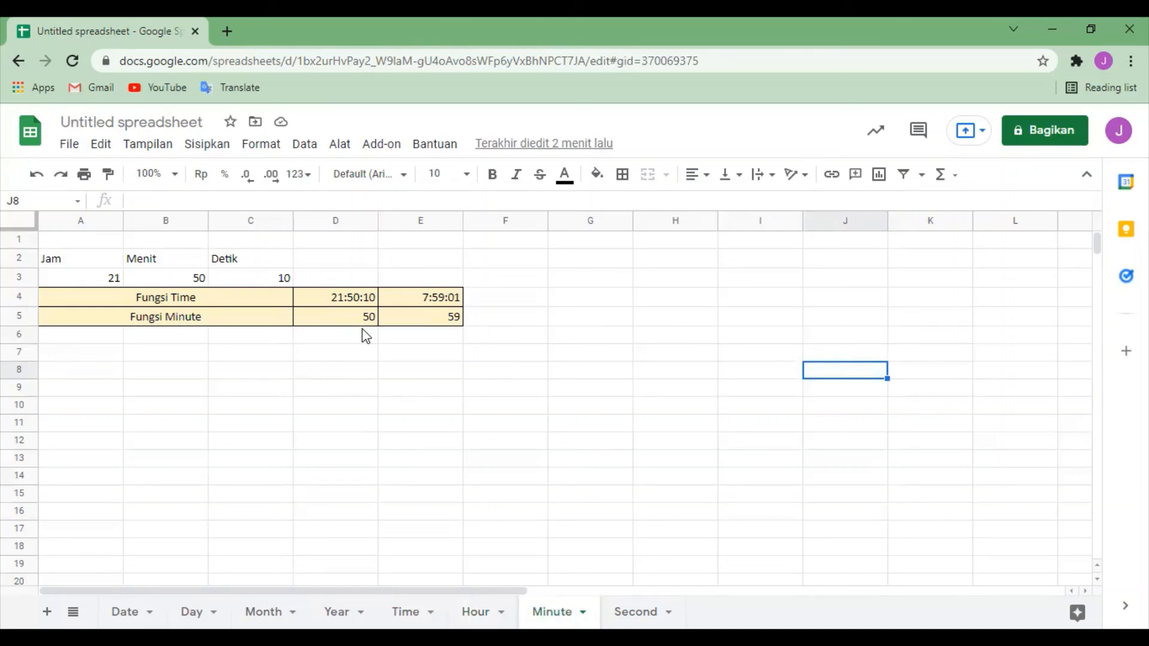
pyautogui.click(635, 612)
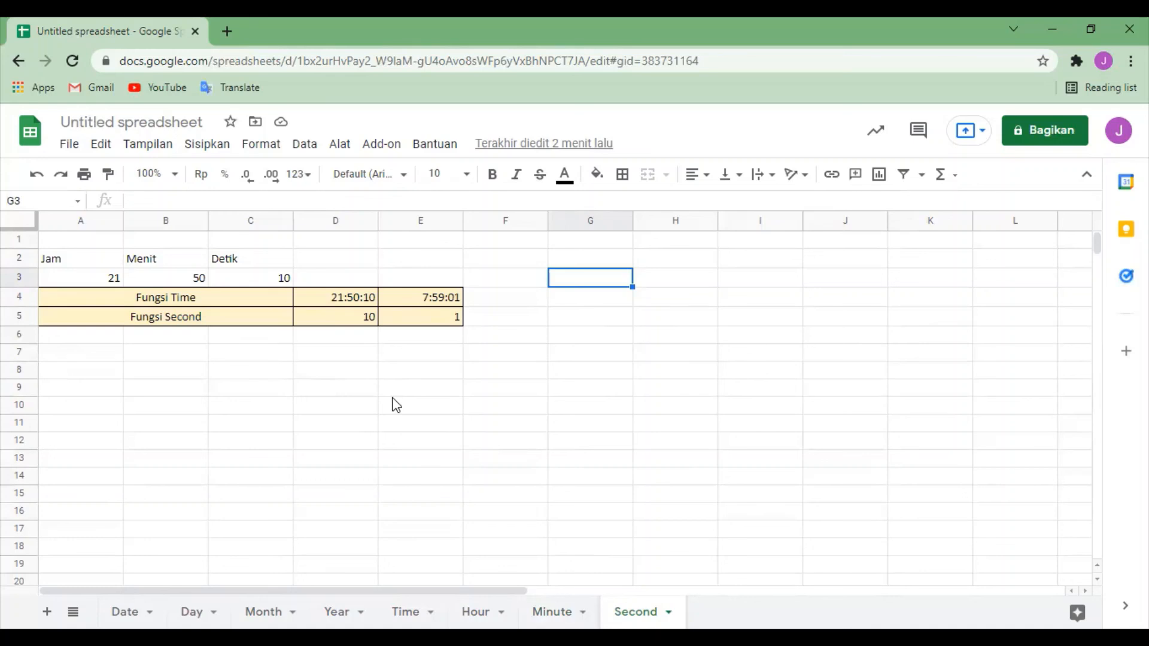
pyautogui.click(661, 411)
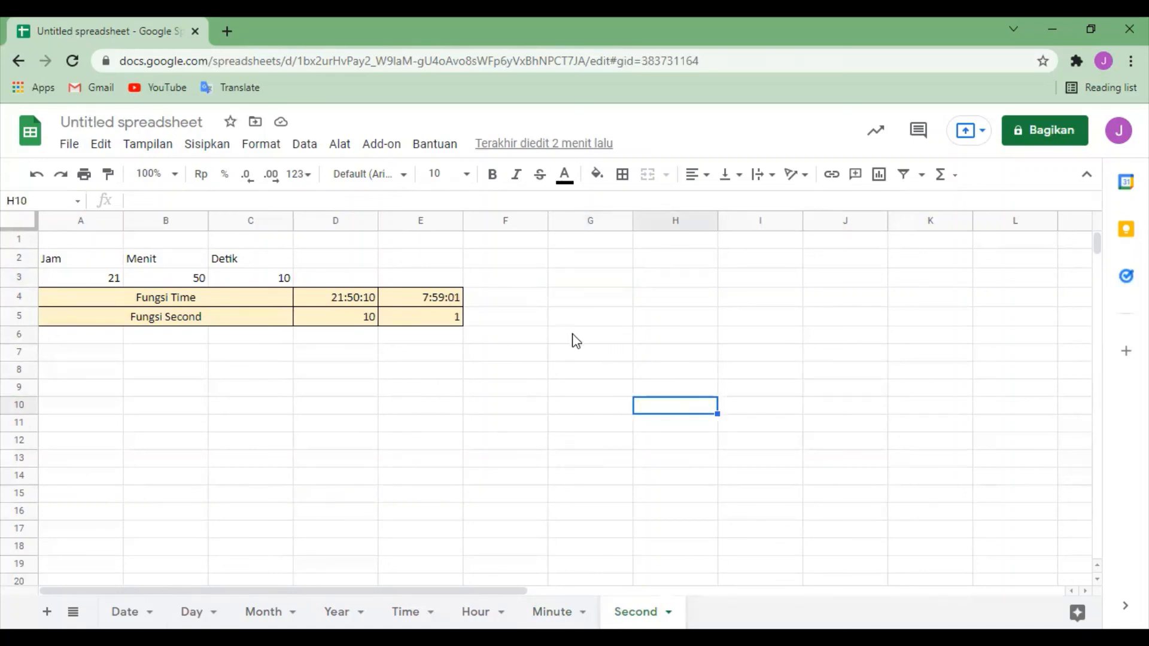
pyautogui.click(559, 245)
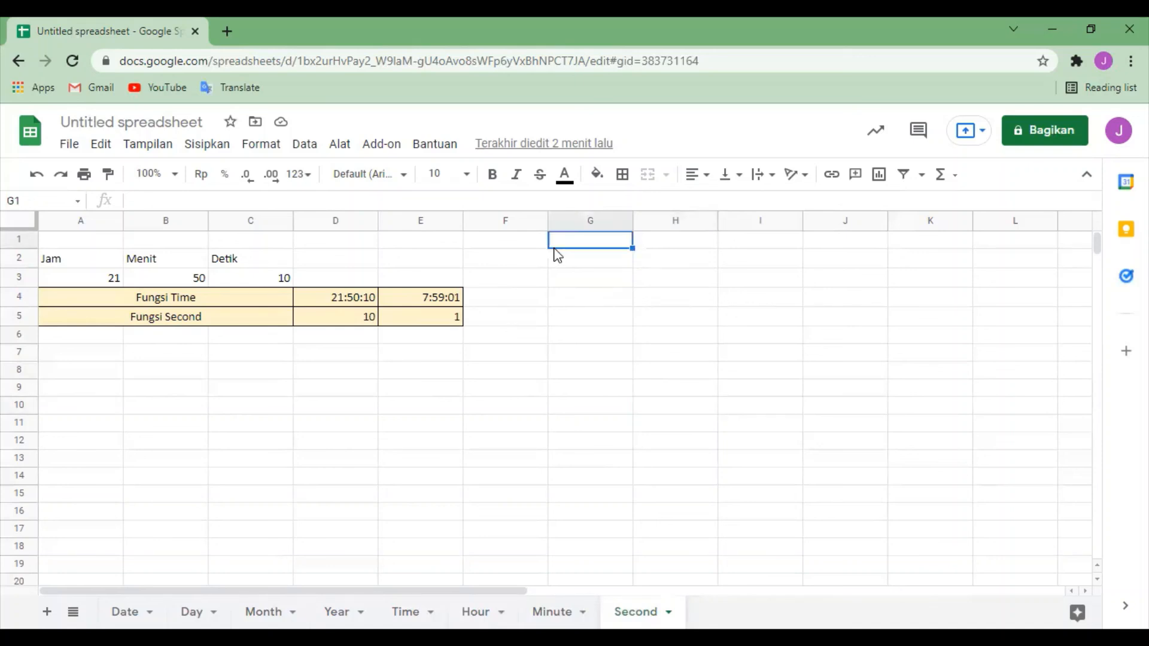